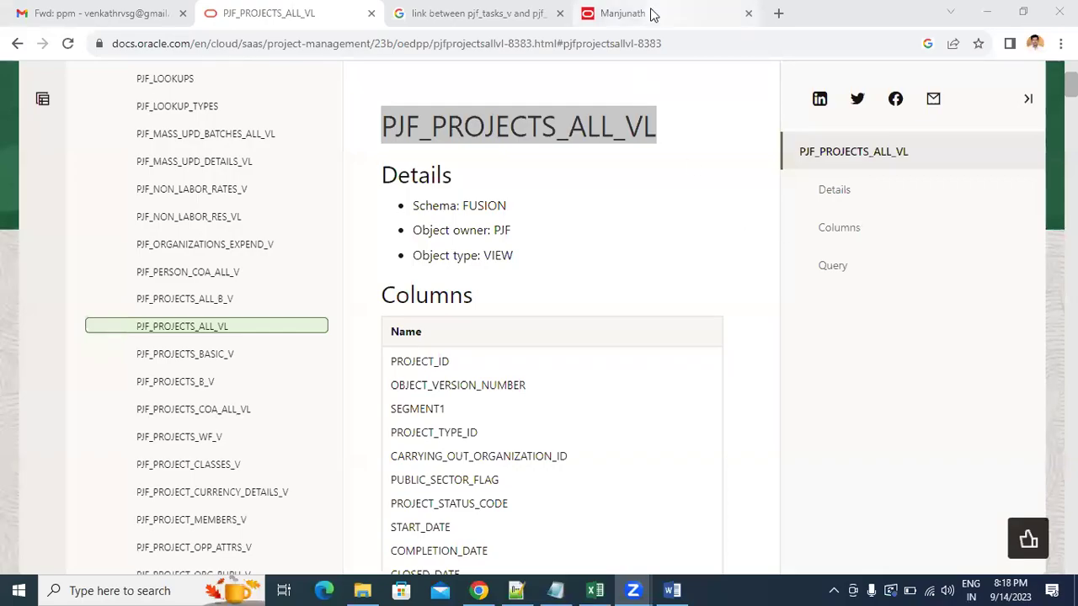
Switch to the Oracle Fusion browser tab and return to the Fusion home page
{"action": "left_click", "coordinate": [649, 12]}
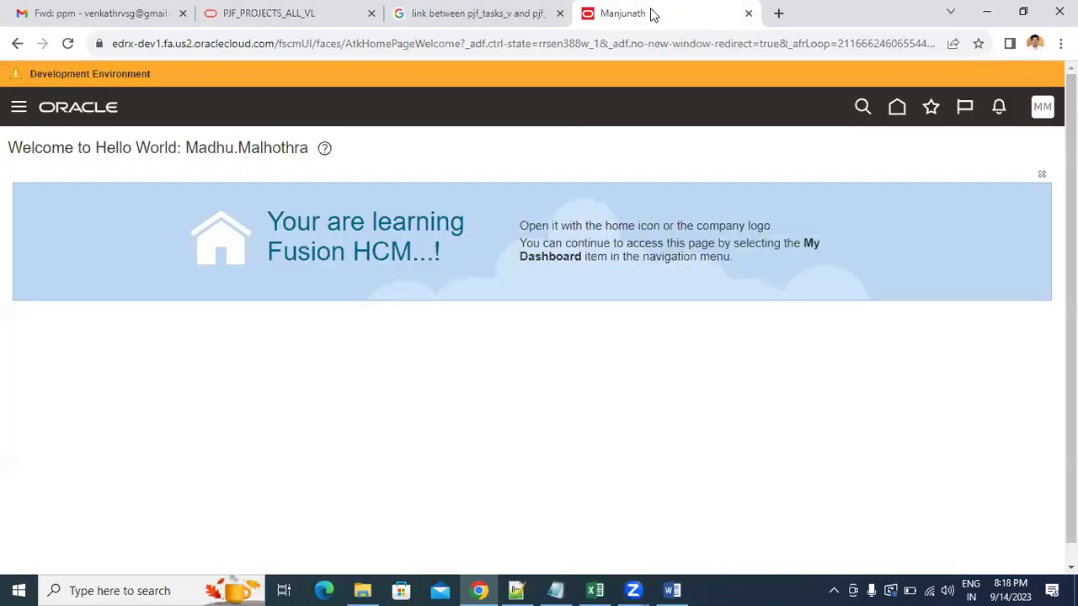
{"action": "left_click", "coordinate": [896, 108]}
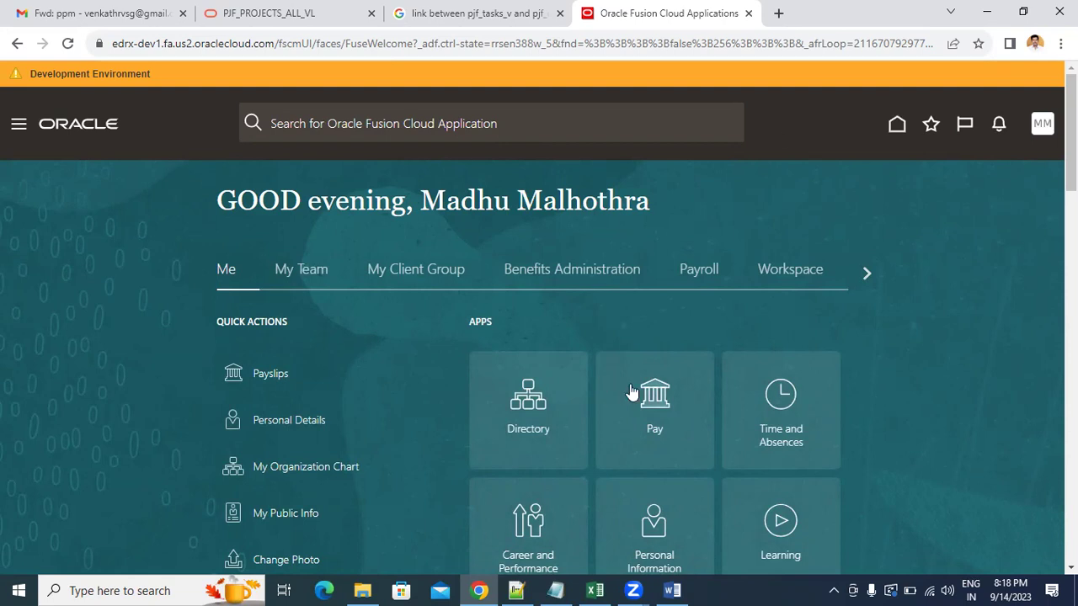
{"action": "left_click", "coordinate": [674, 589]}
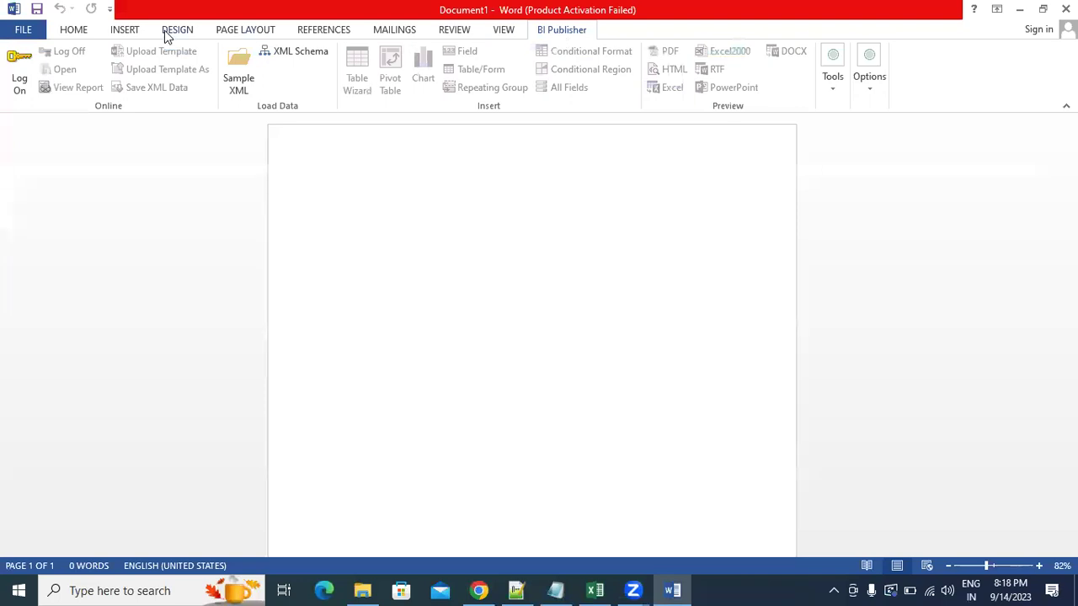
{"action": "left_click", "coordinate": [73, 31]}
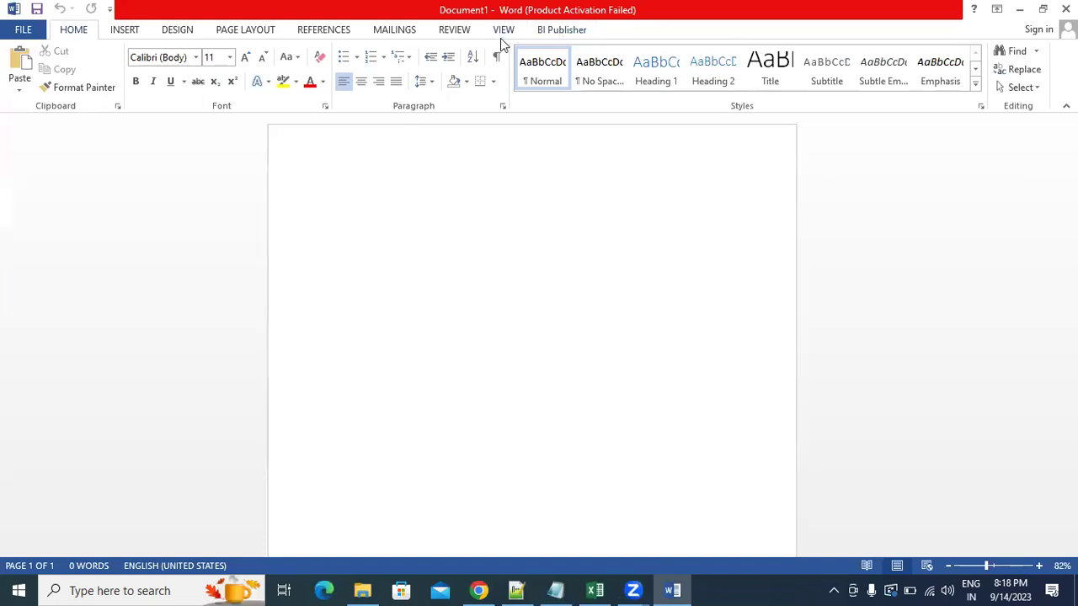
{"action": "left_click", "coordinate": [557, 32]}
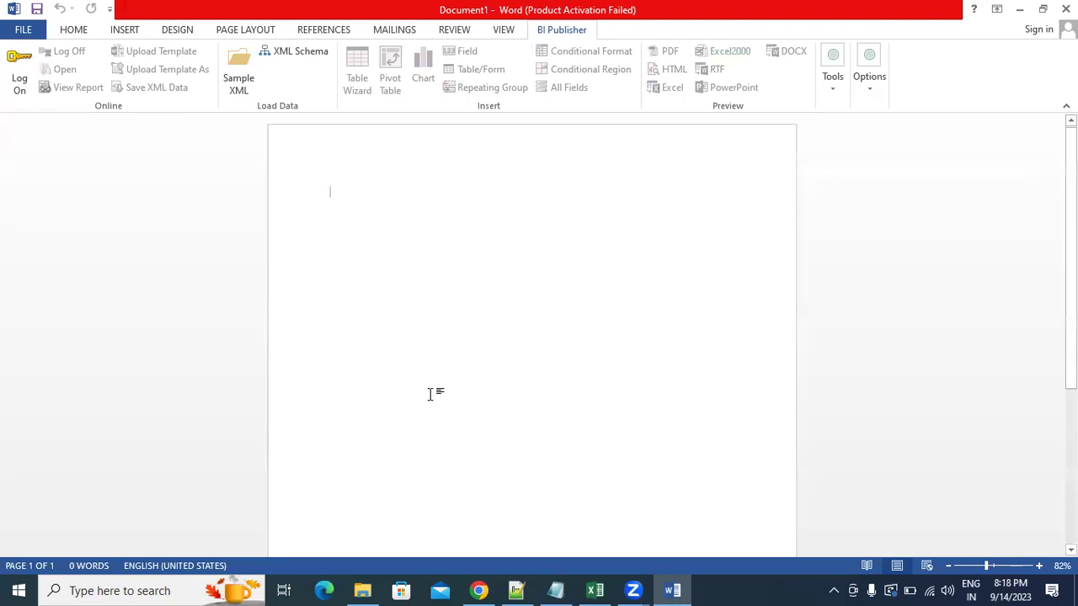
Open Reports and Analytics from the Navigator's Tools section
{"action": "left_click", "coordinate": [477, 590]}
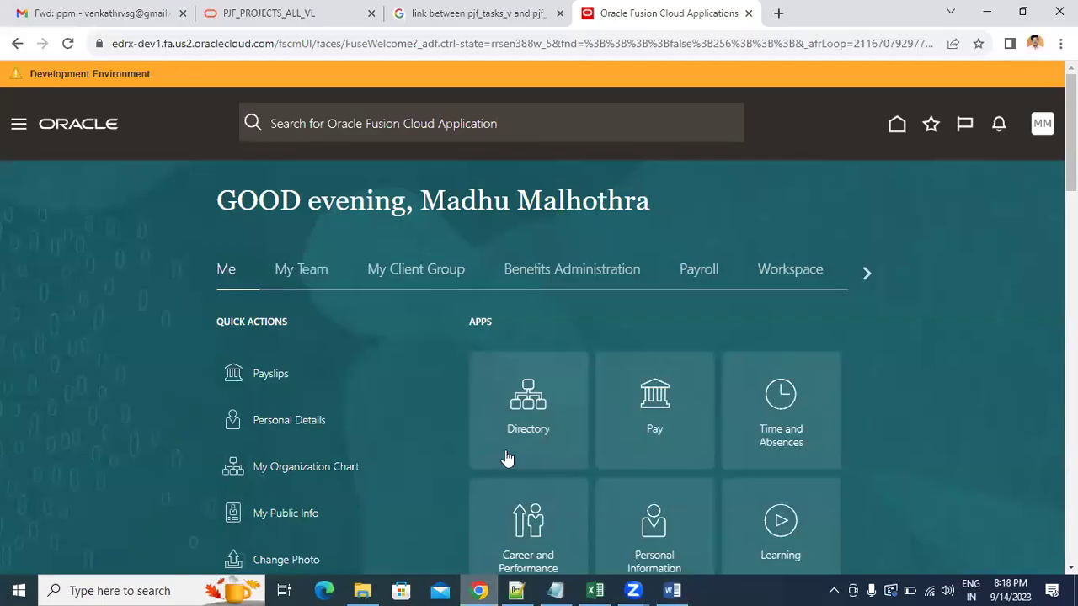
{"action": "left_click", "coordinate": [865, 273]}
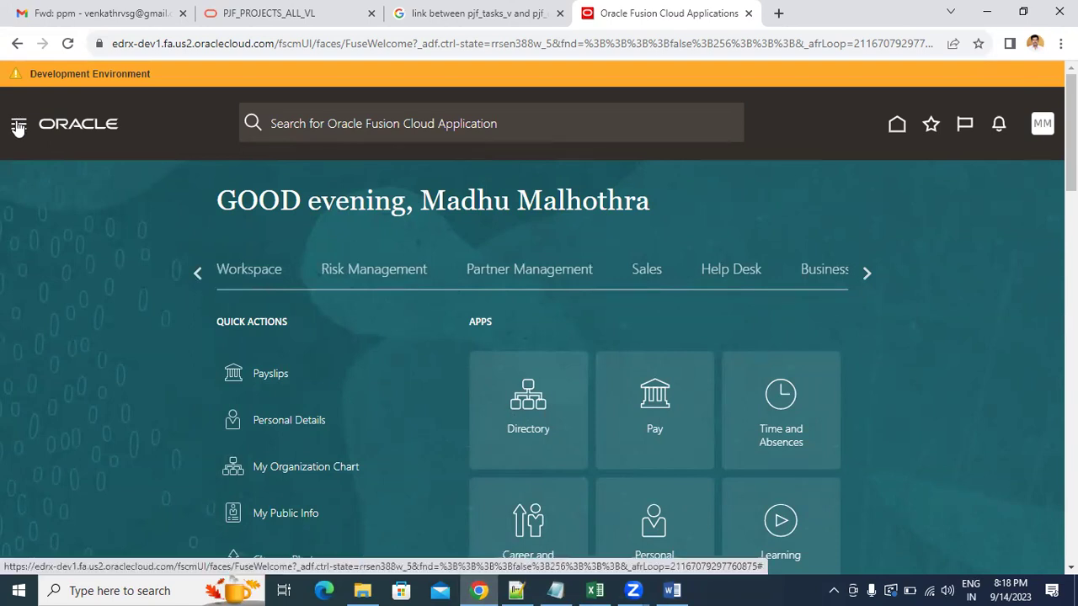
{"action": "left_click", "coordinate": [17, 126]}
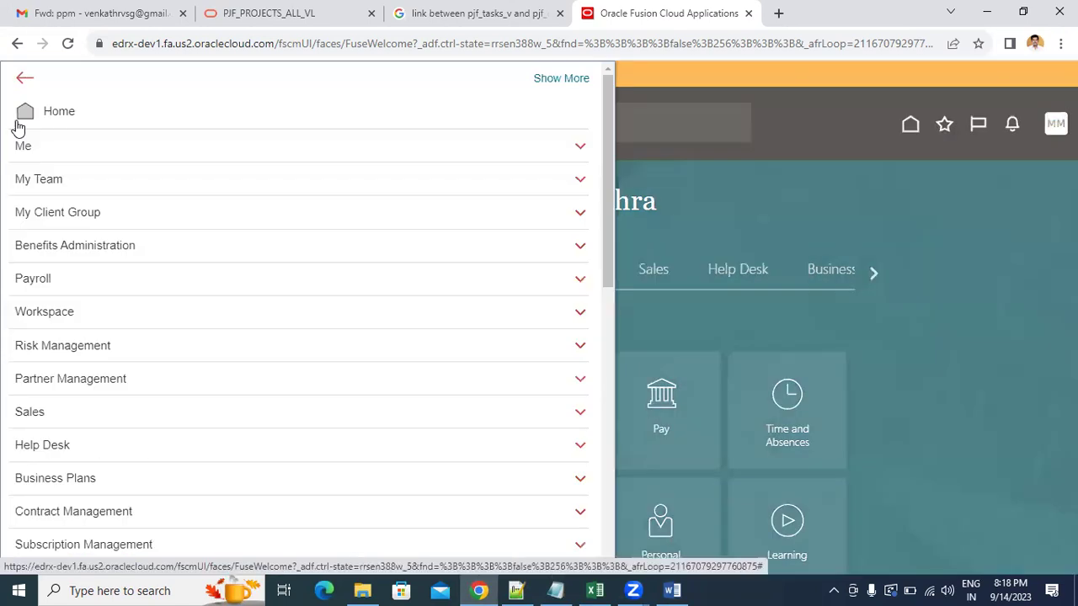
{"action": "left_click_drag", "start_coordinate": [609, 134], "coordinate": [609, 399]}
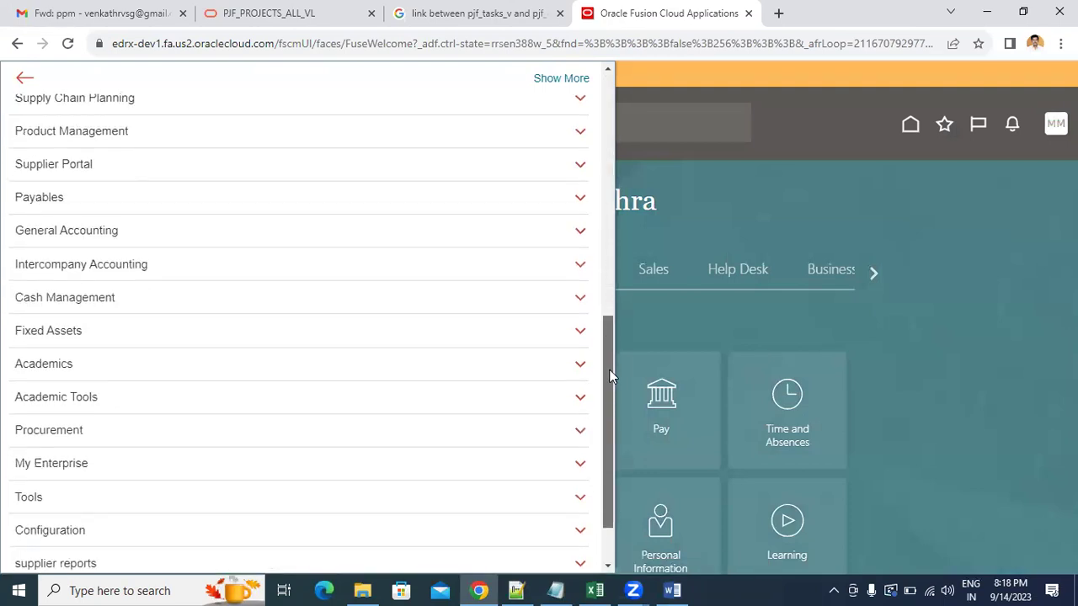
{"action": "left_click", "coordinate": [282, 423]}
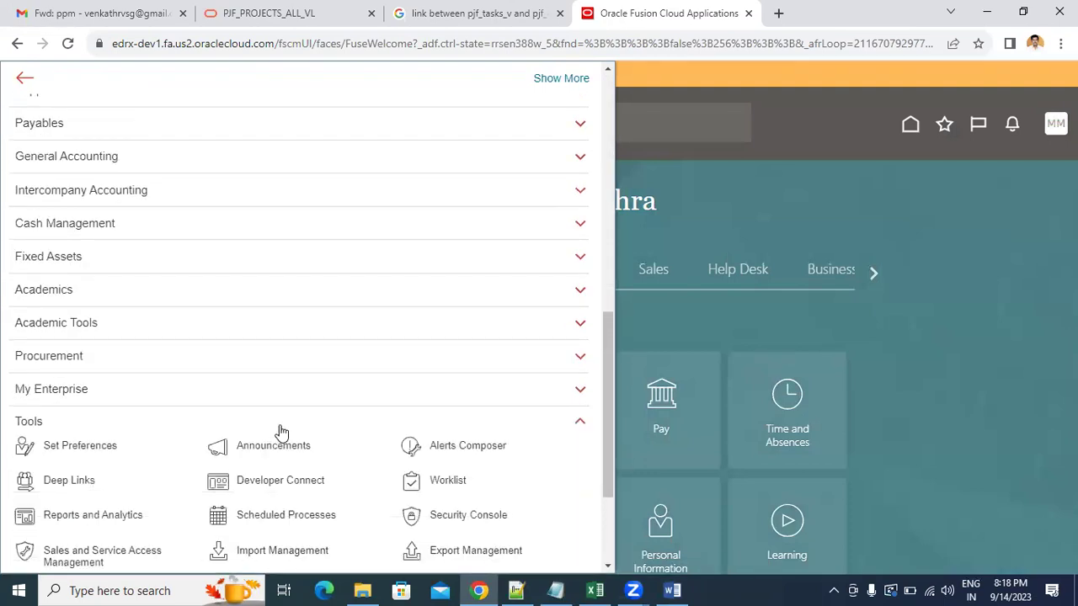
{"action": "scroll", "coordinate": [337, 421], "scroll_direction": "down", "scroll_amount": 1}
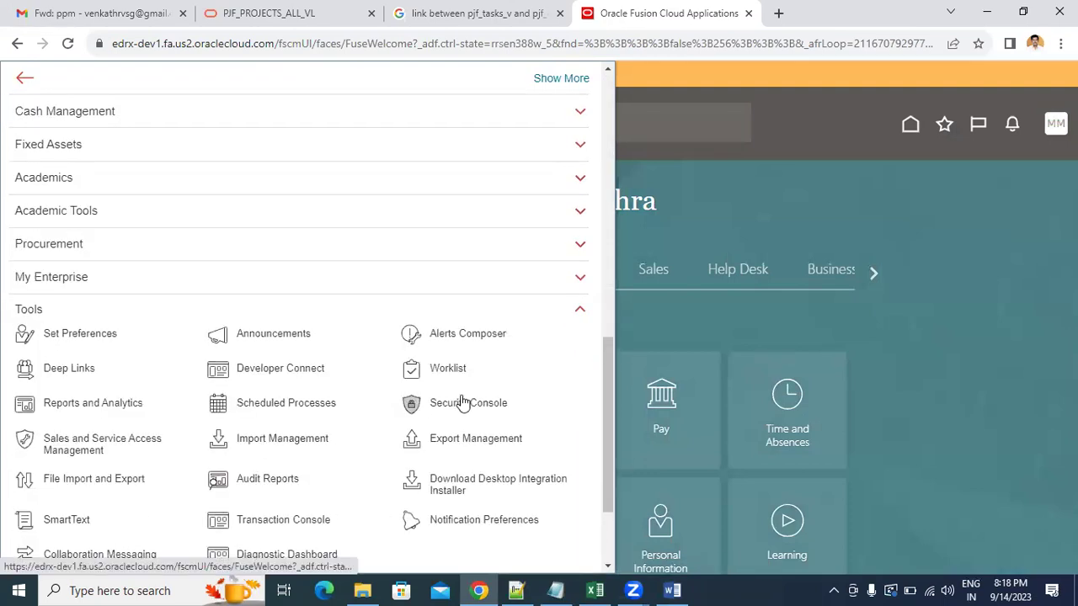
{"action": "left_click", "coordinate": [105, 405]}
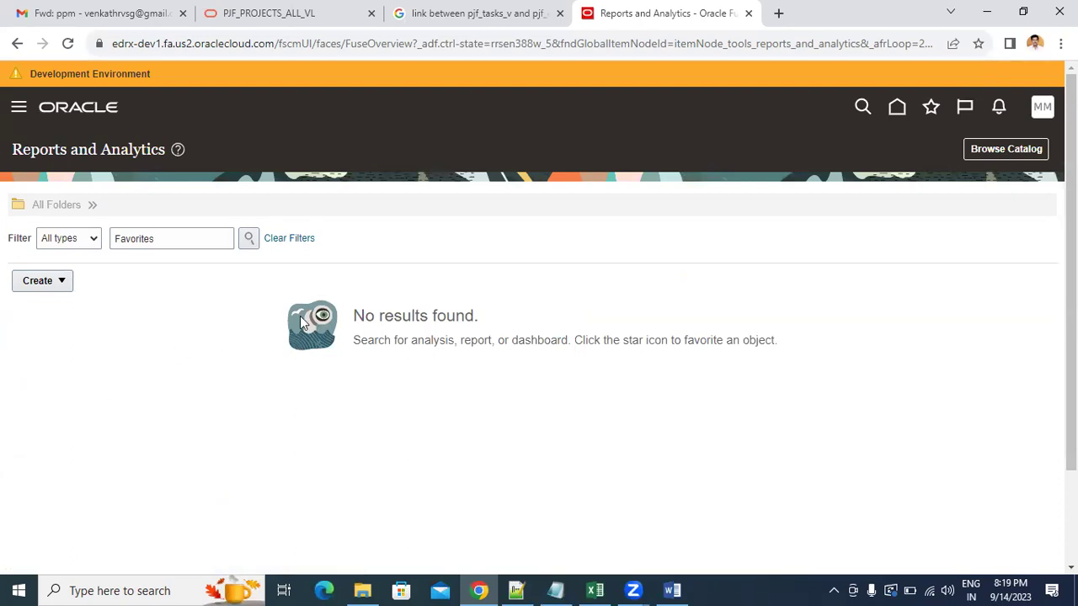
Browse the catalog to Shared Folders/Custom/abc project and edit CUSTOMER DATA MODEL
{"action": "left_click", "coordinate": [982, 153]}
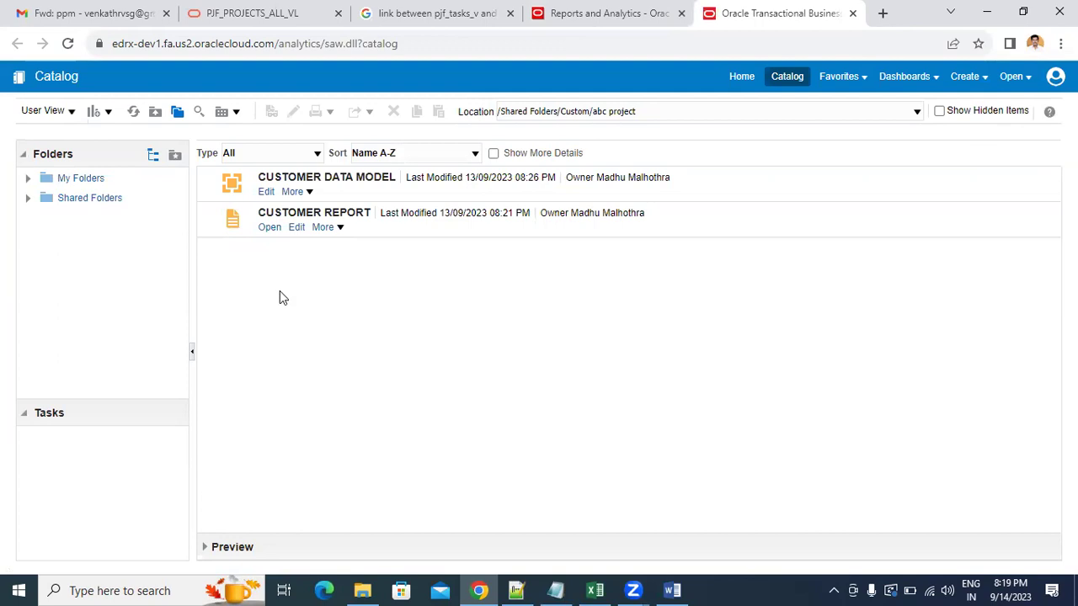
{"action": "left_click", "coordinate": [268, 193]}
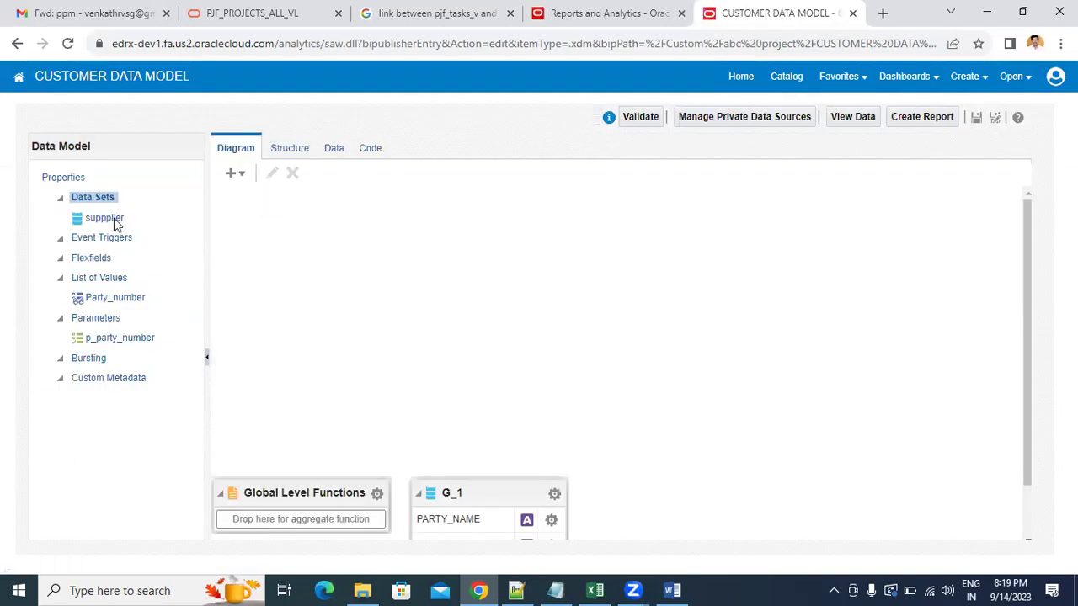
Preview the data set for all party numbers in Table View, then duplicate the Reports tab
{"action": "left_click", "coordinate": [117, 222]}
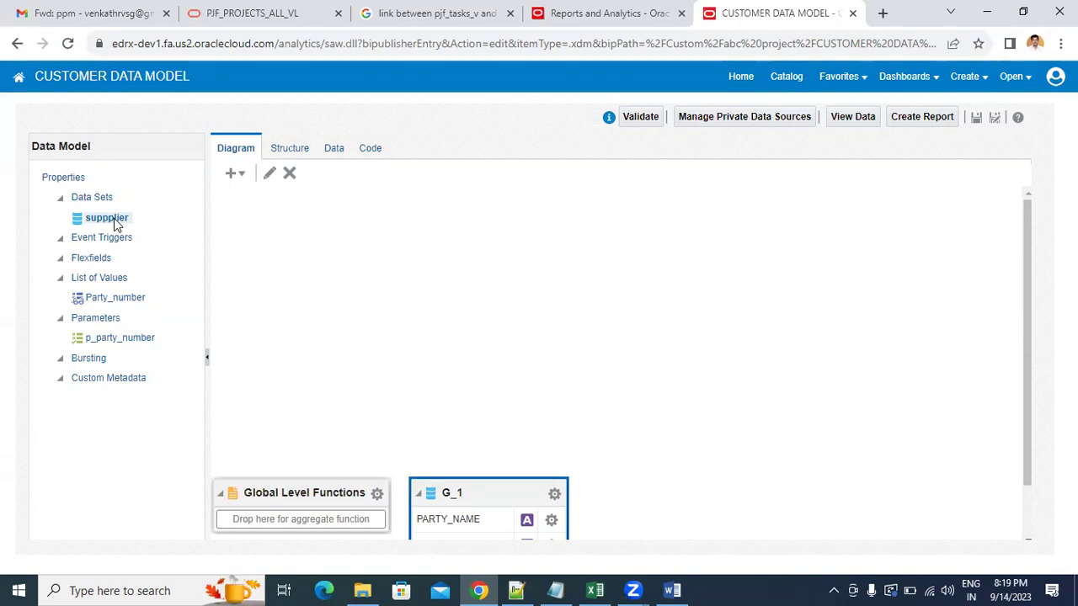
{"action": "left_click", "coordinate": [332, 149]}
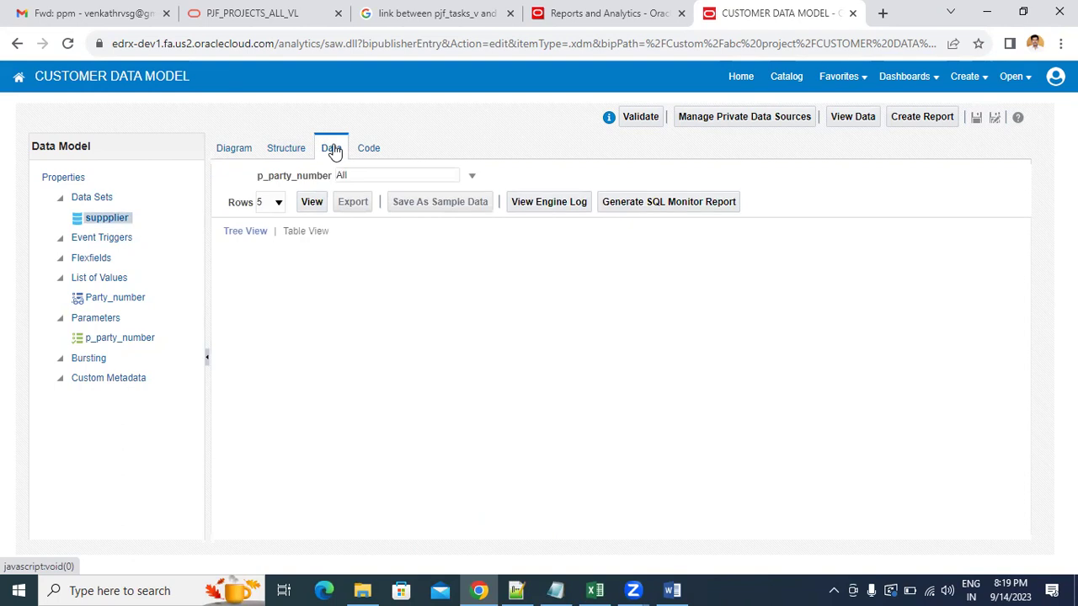
{"action": "left_click", "coordinate": [387, 179]}
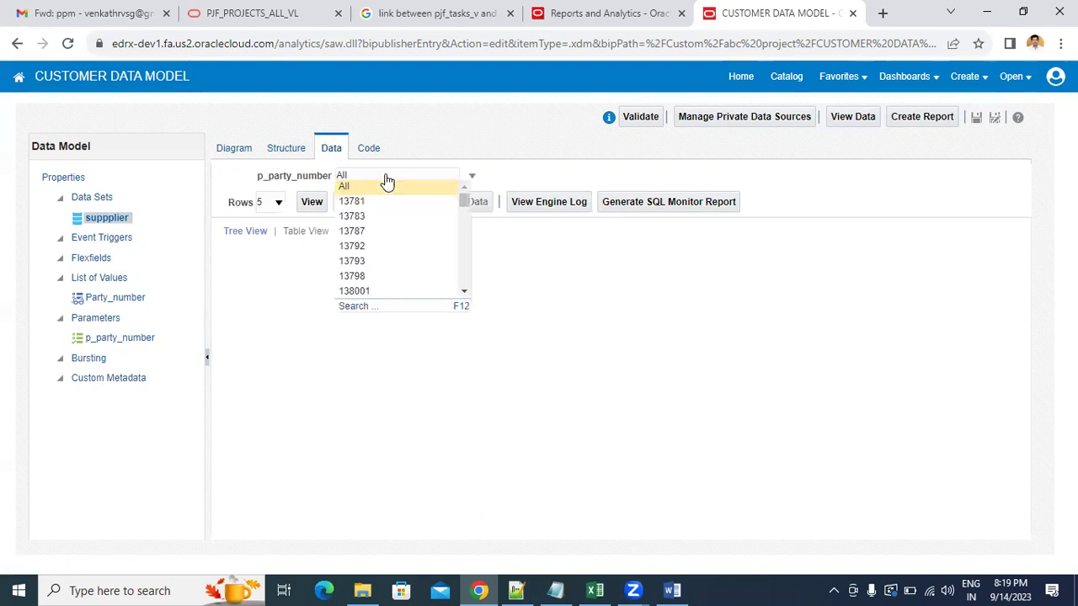
{"action": "left_click", "coordinate": [312, 202]}
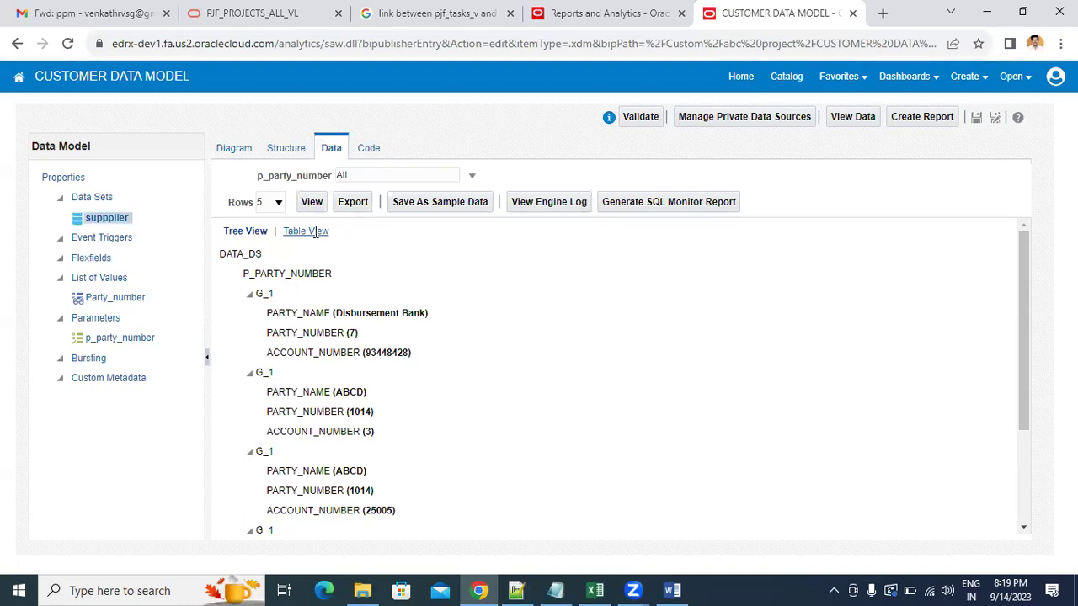
{"action": "left_click", "coordinate": [314, 231]}
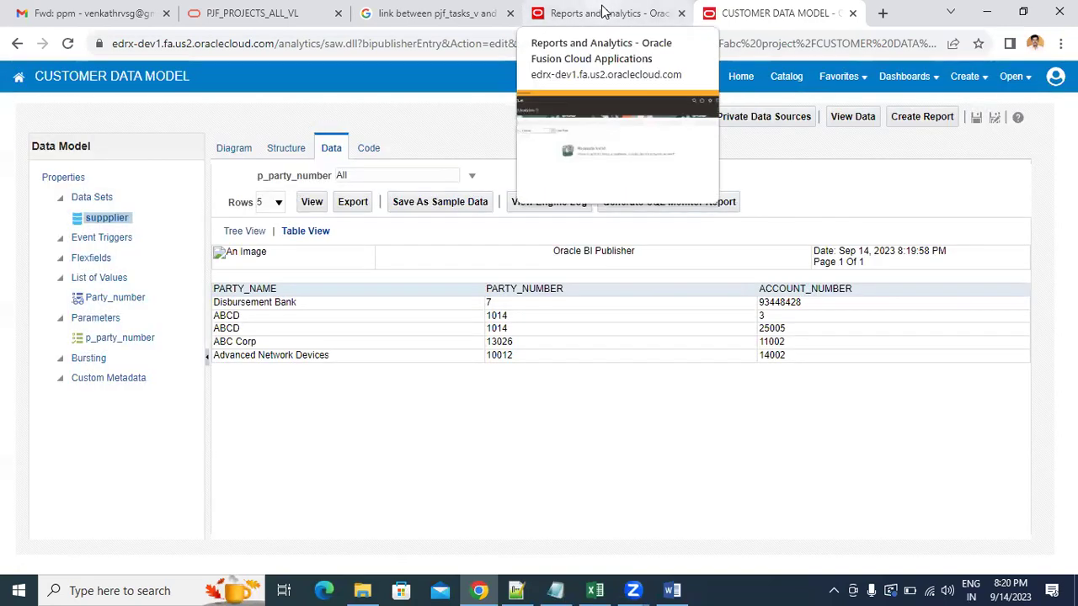
{"action": "left_click", "coordinate": [602, 12]}
{"action": "right_click", "coordinate": [602, 12]}
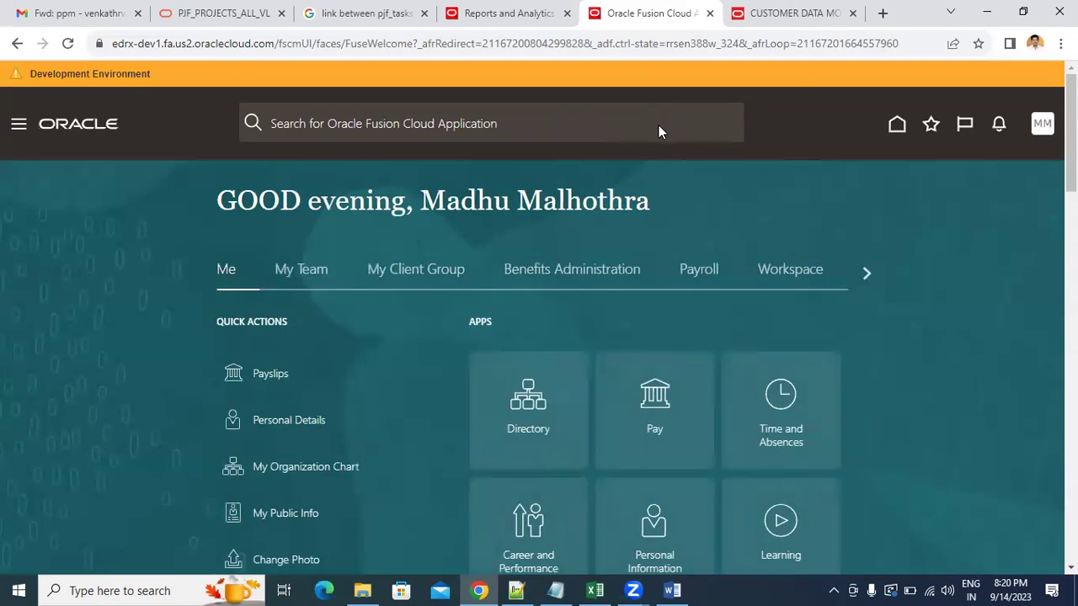
Go to Scheduled Processes via Navigator > Tools and start a new process
{"action": "left_click", "coordinate": [18, 126]}
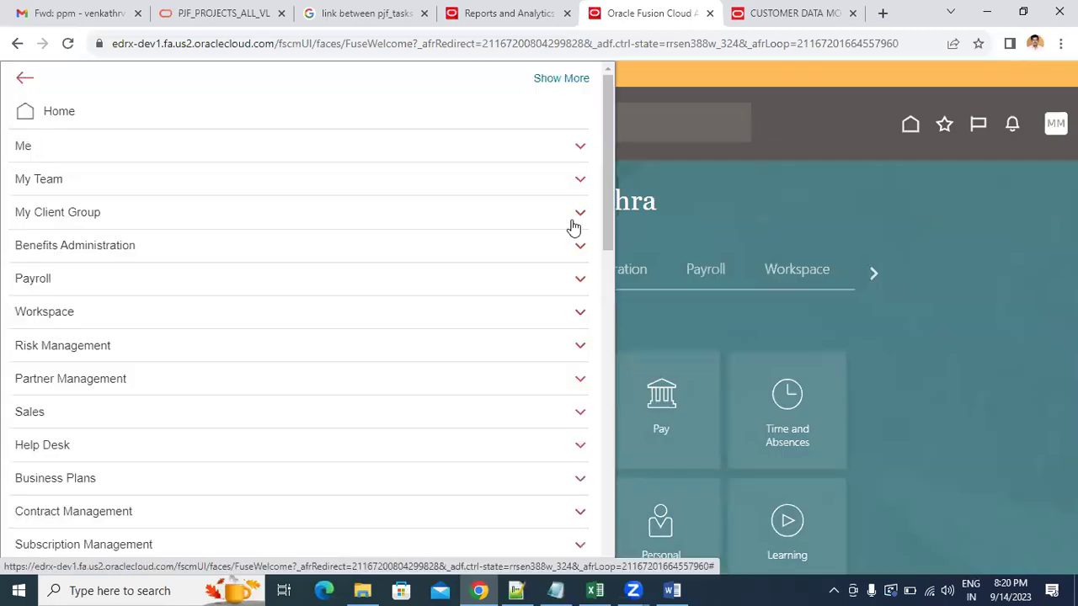
{"action": "left_click_drag", "start_coordinate": [603, 157], "coordinate": [592, 429]}
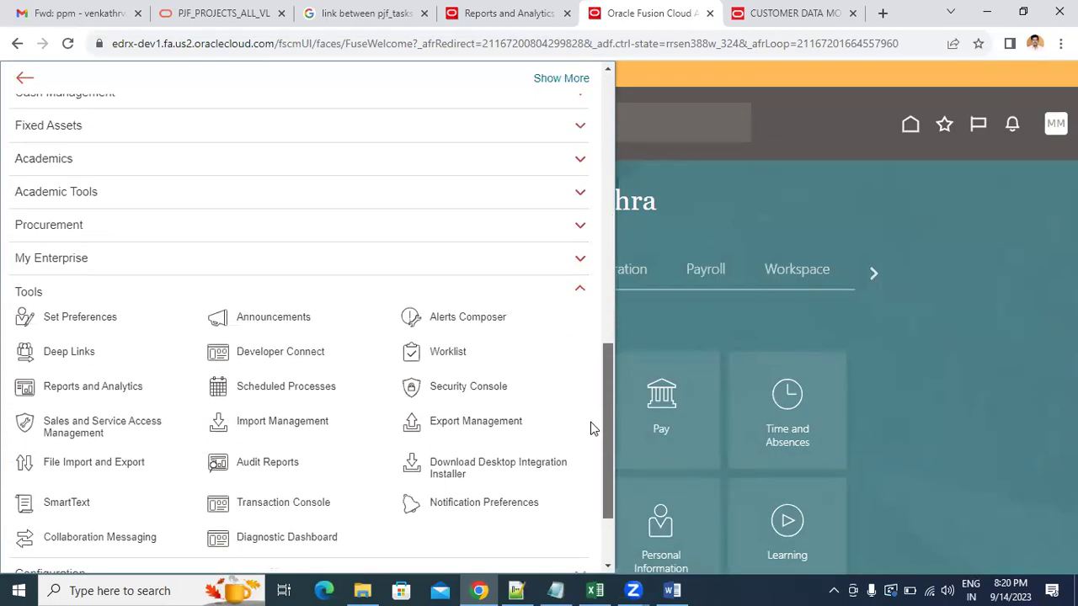
{"action": "left_click", "coordinate": [253, 387]}
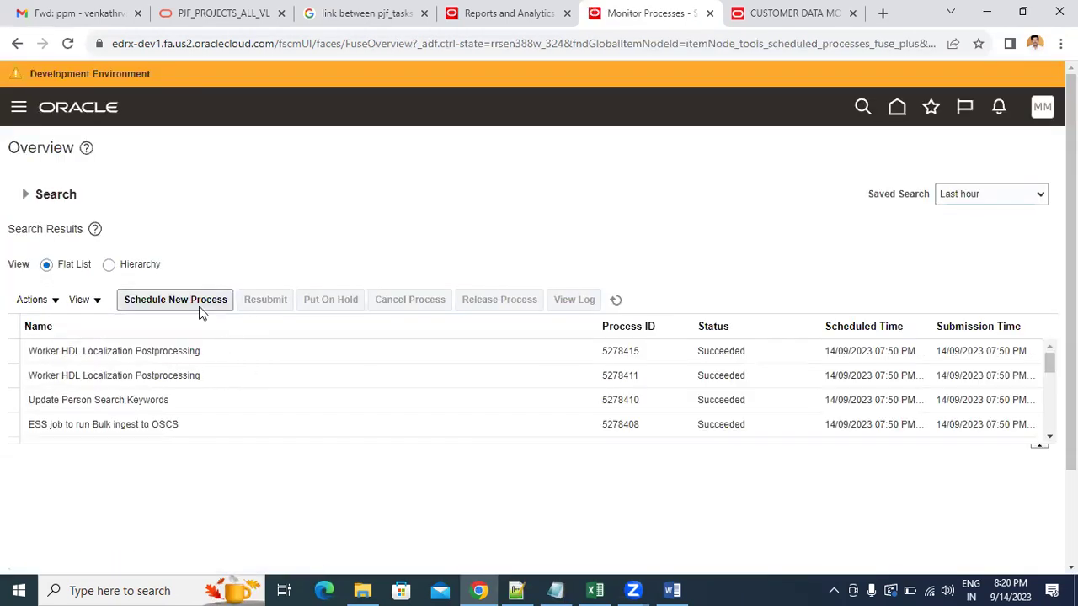
{"action": "left_click", "coordinate": [191, 303]}
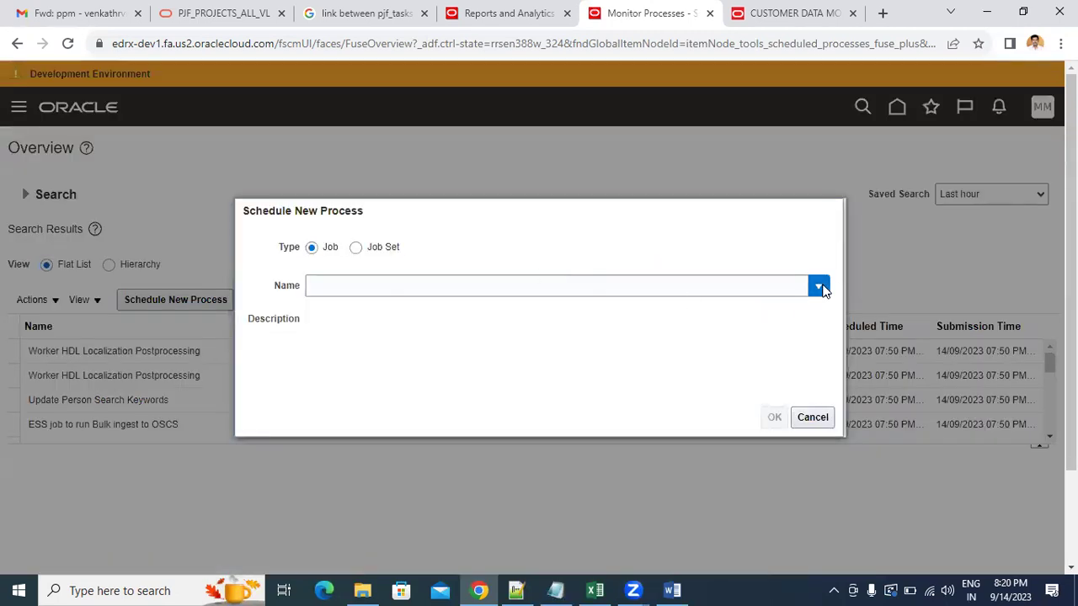
Search job names for Customer% and pick CustomerDetailsReport
{"action": "left_click", "coordinate": [819, 288]}
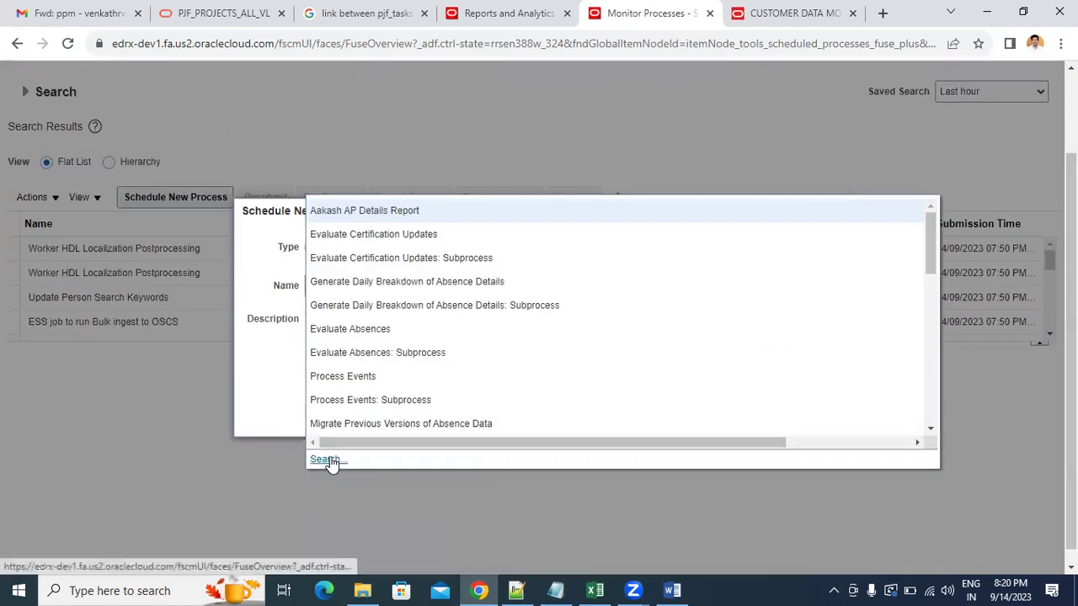
{"action": "left_click", "coordinate": [329, 455]}
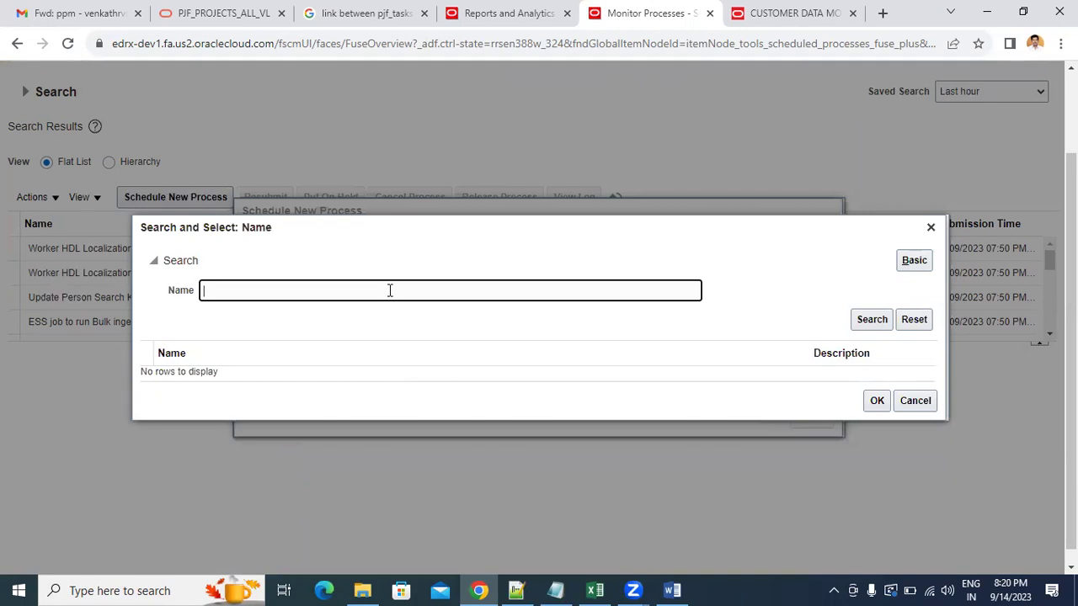
{"action": "type", "text": "C"}
{"action": "type", "text": "ust"}
{"action": "type", "text": "om"}
{"action": "type", "text": "er%"}
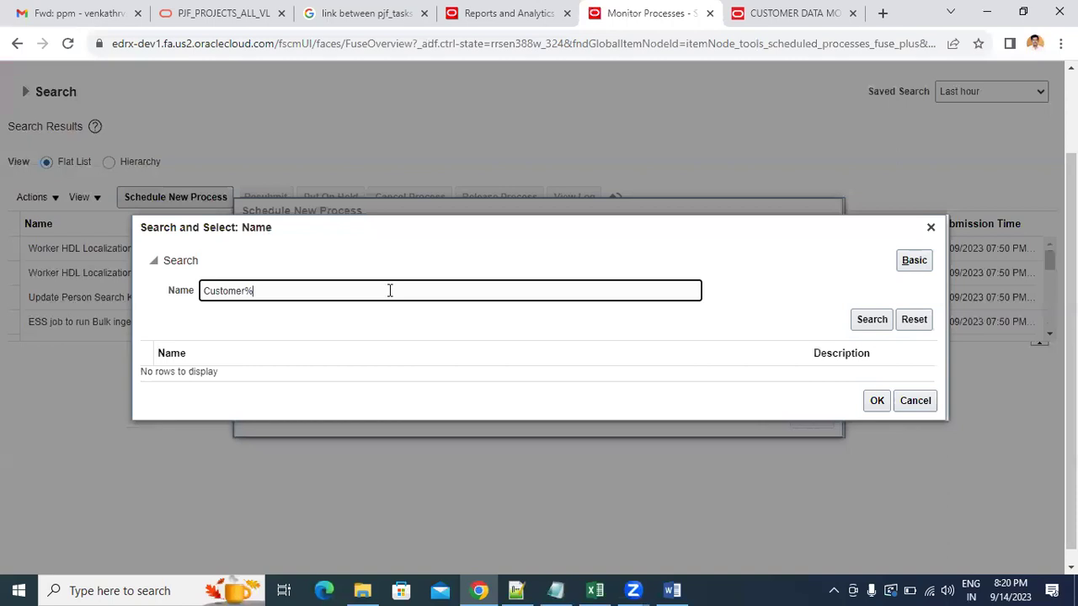
{"action": "key", "text": "Return"}
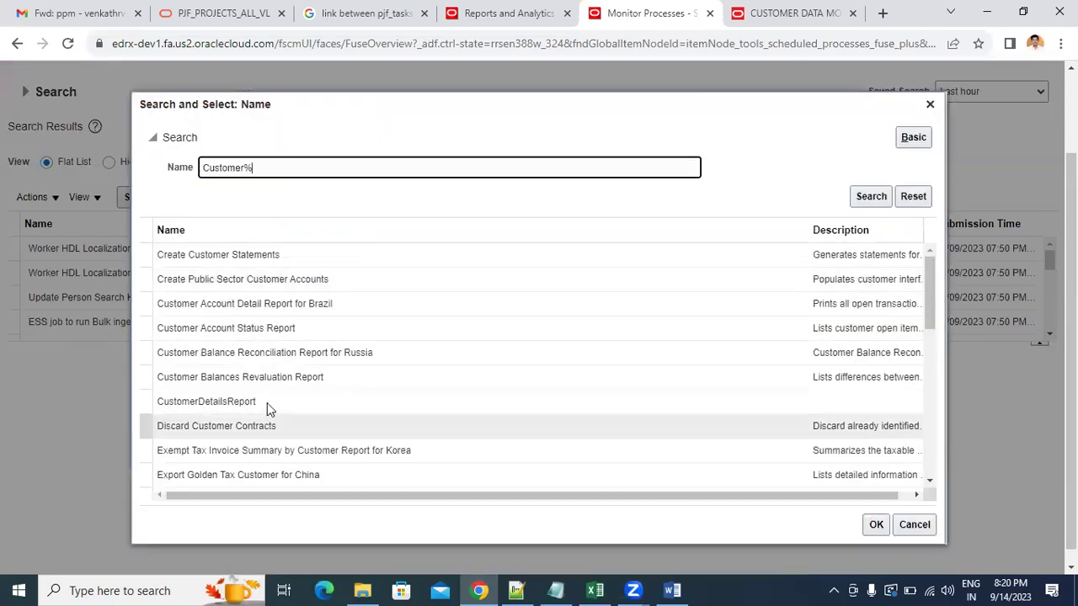
{"action": "left_click", "coordinate": [267, 403]}
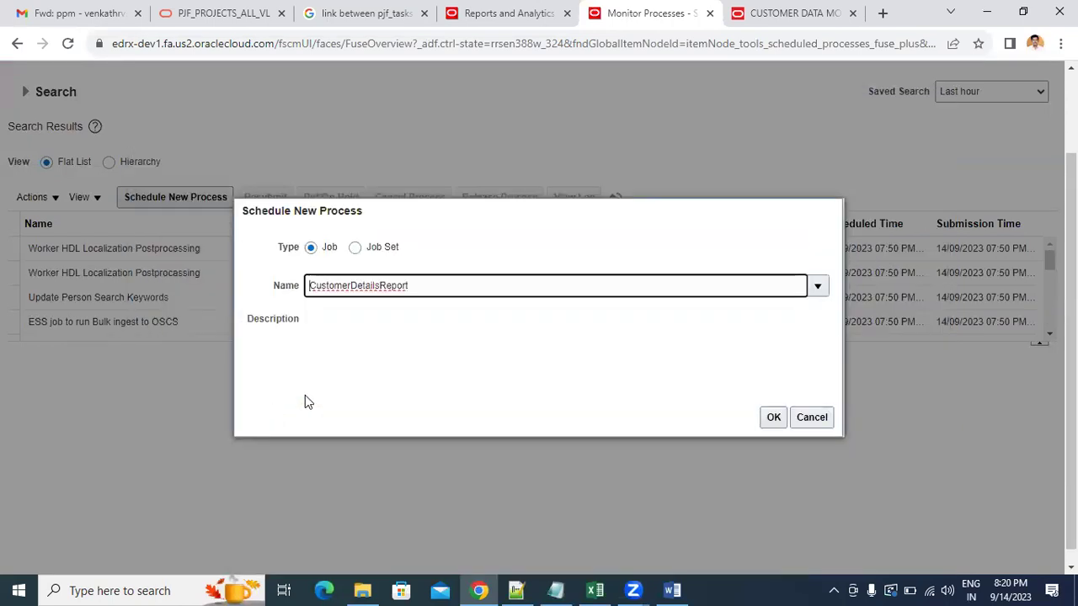
Confirm CustomerDetailsReport, set Party_number to 1014 via search, and submit the process
{"action": "left_click", "coordinate": [772, 421]}
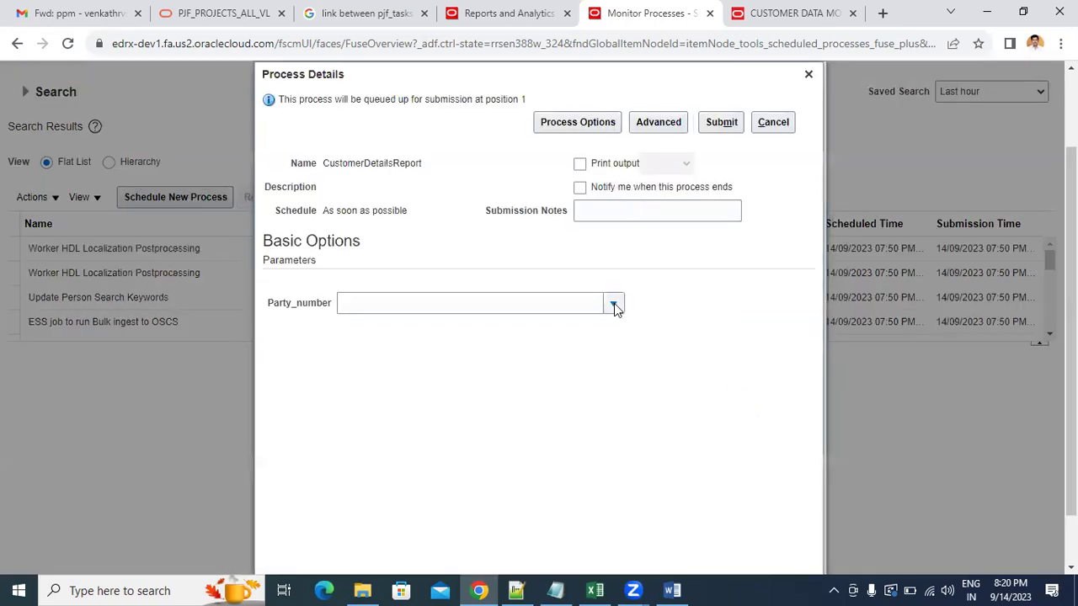
{"action": "left_click", "coordinate": [615, 304]}
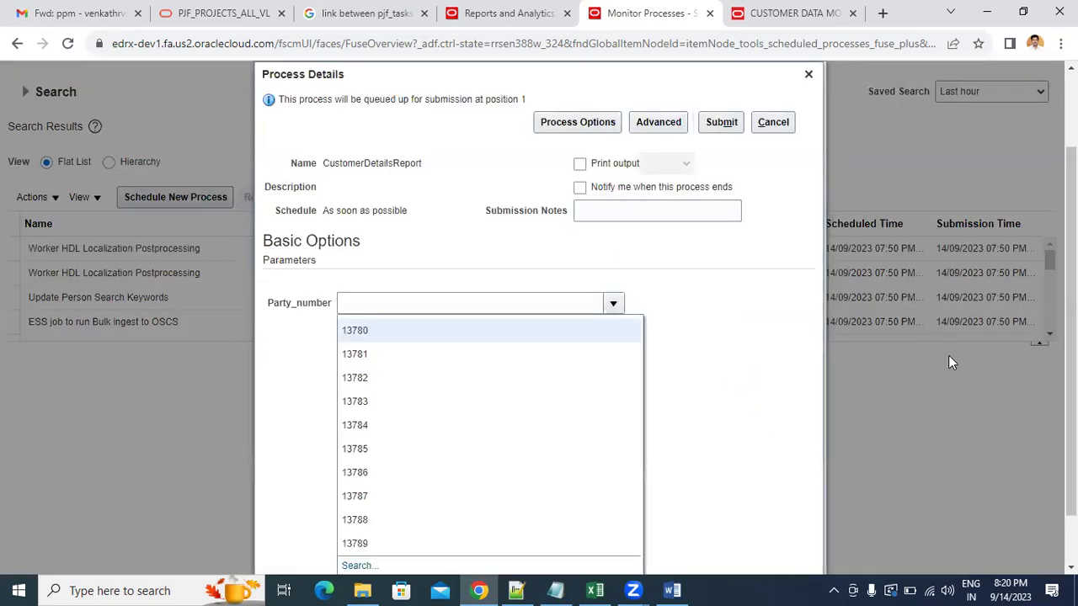
{"action": "scroll", "coordinate": [673, 446], "scroll_direction": "down", "scroll_amount": 1}
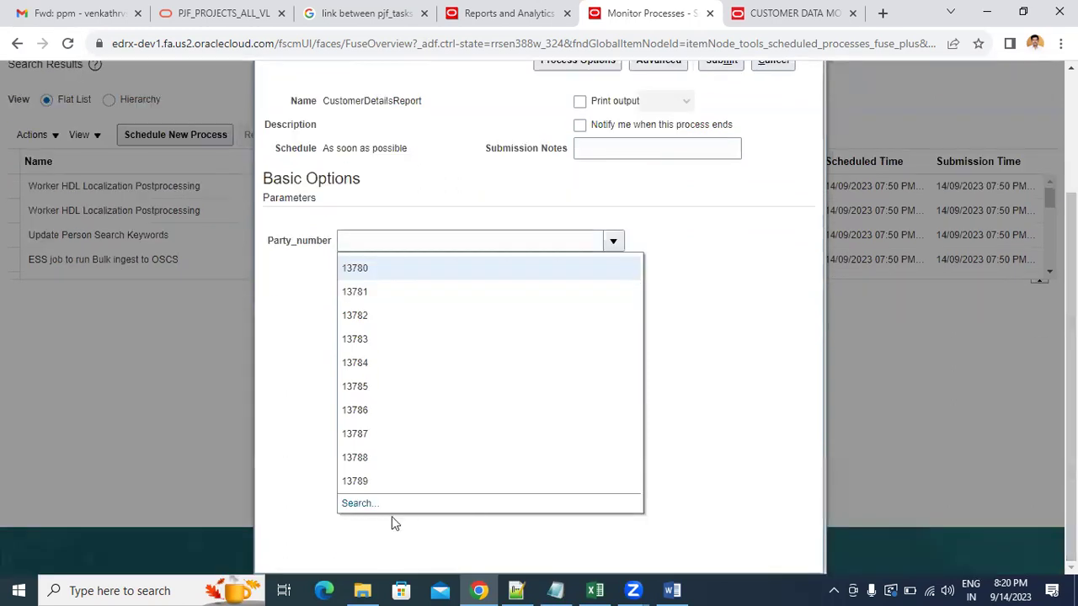
{"action": "left_click", "coordinate": [358, 505]}
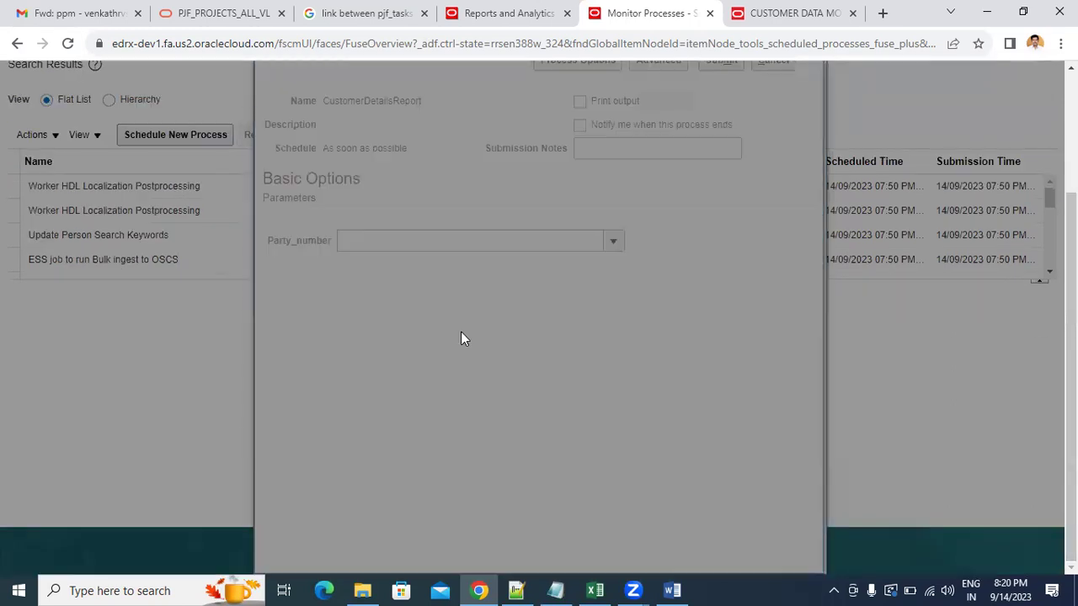
{"action": "left_click", "coordinate": [468, 169]}
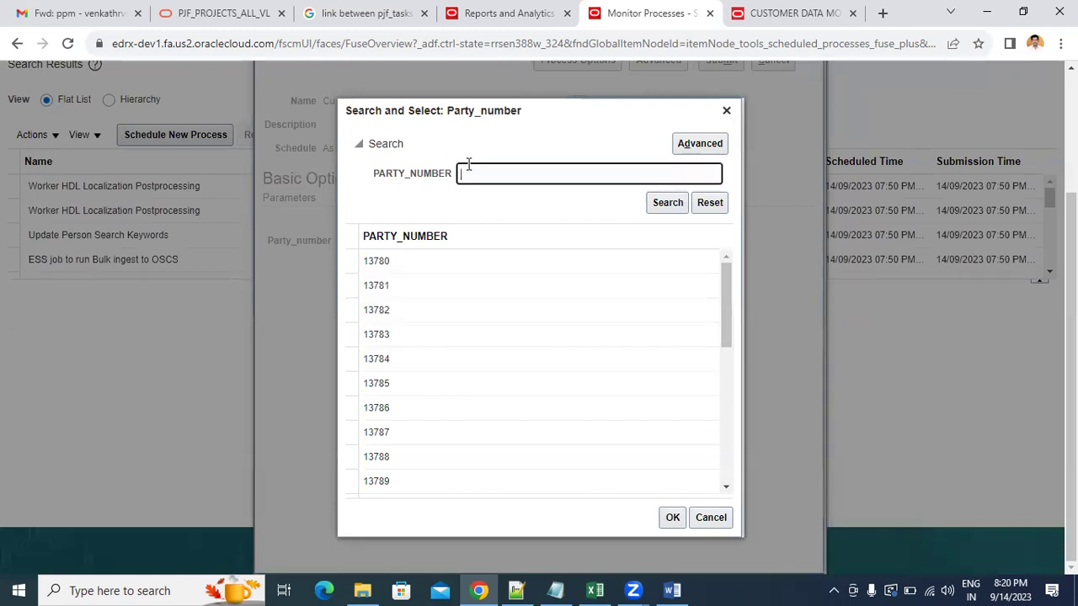
{"action": "type", "text": "1014"}
{"action": "key", "text": "Return"}
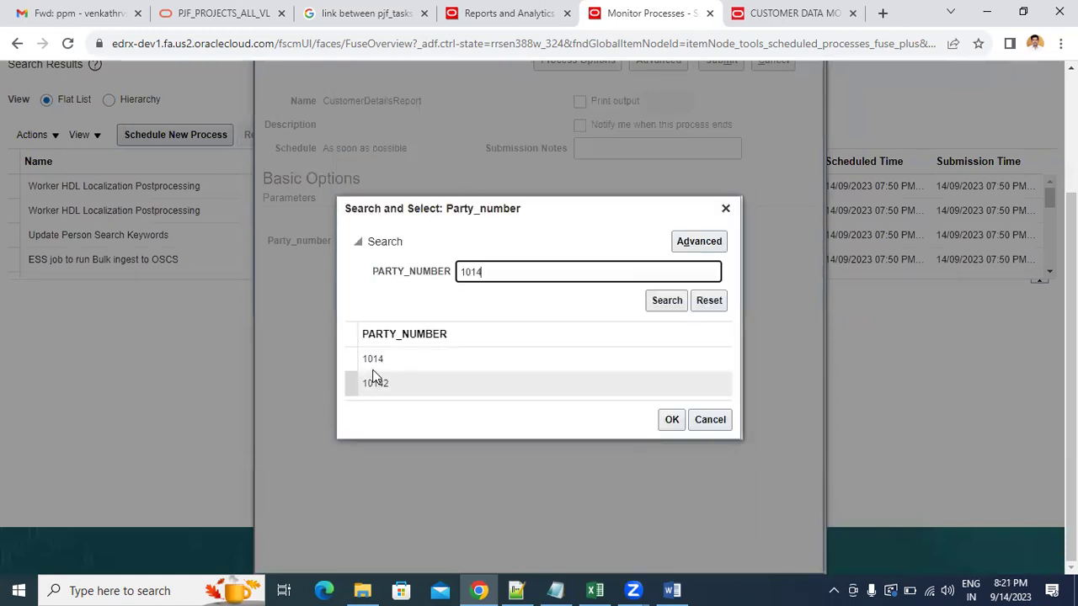
{"action": "left_click", "coordinate": [381, 359]}
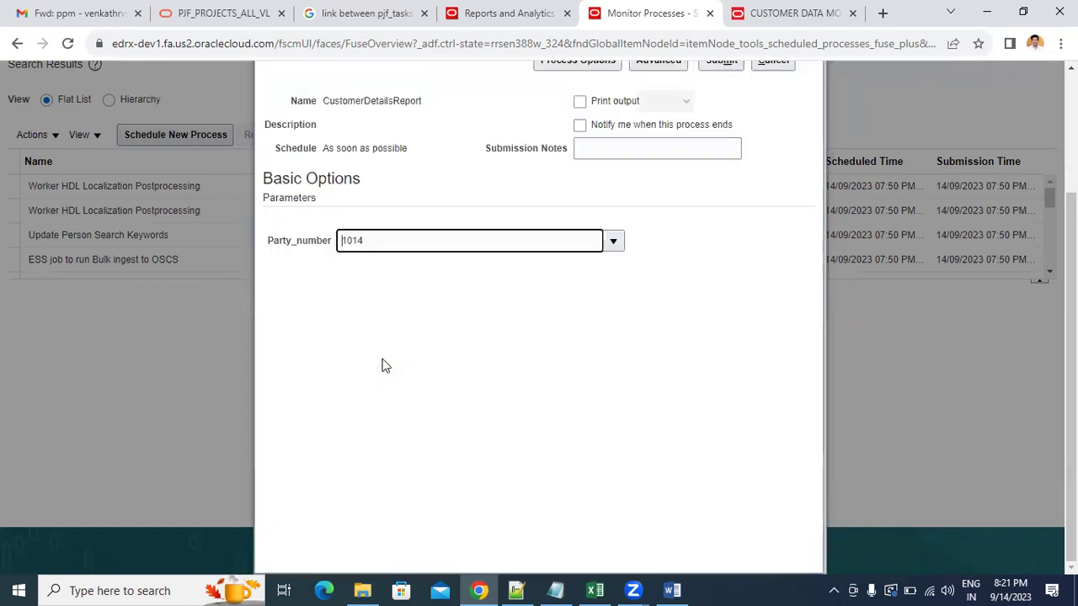
{"action": "left_click", "coordinate": [721, 64]}
{"action": "scroll", "coordinate": [645, 291], "scroll_direction": "up", "scroll_amount": 2}
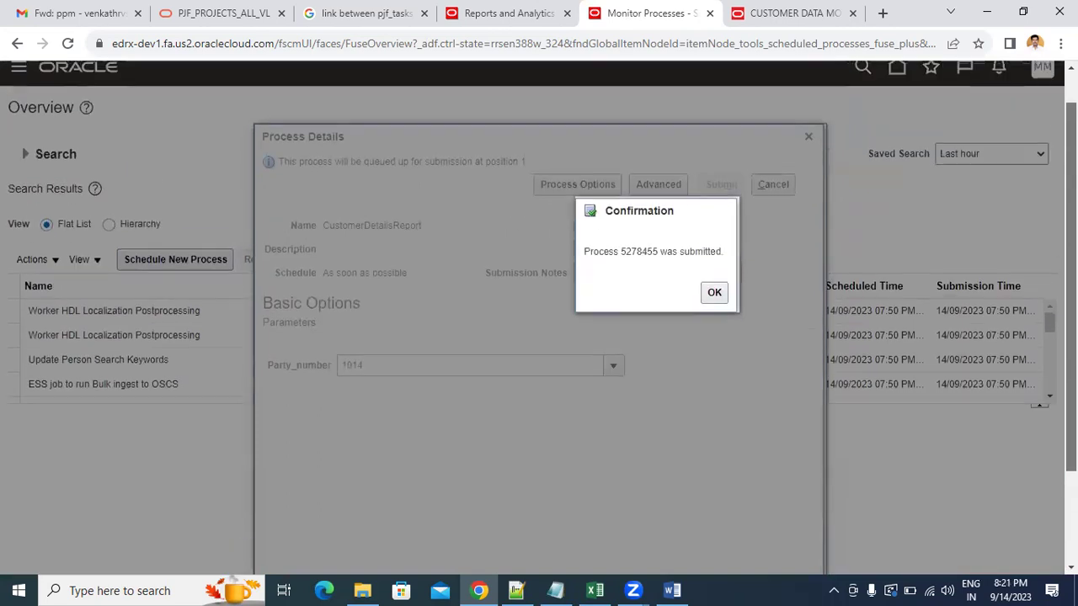
Close the confirmation, refresh until the process finishes, and select CustomerDetailsReport
{"action": "left_click", "coordinate": [714, 289]}
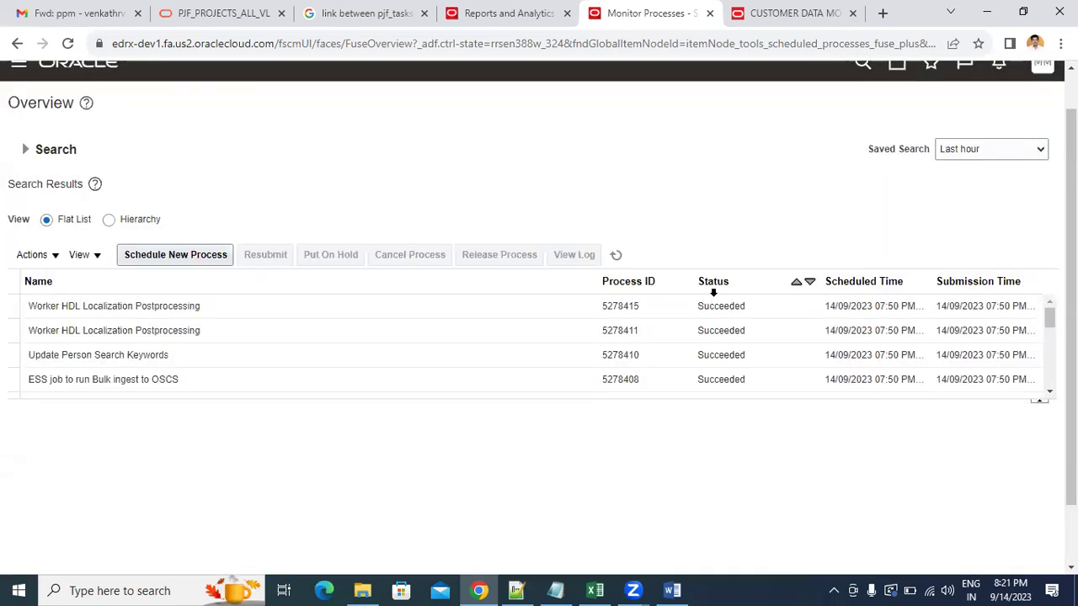
{"action": "left_click", "coordinate": [618, 256]}
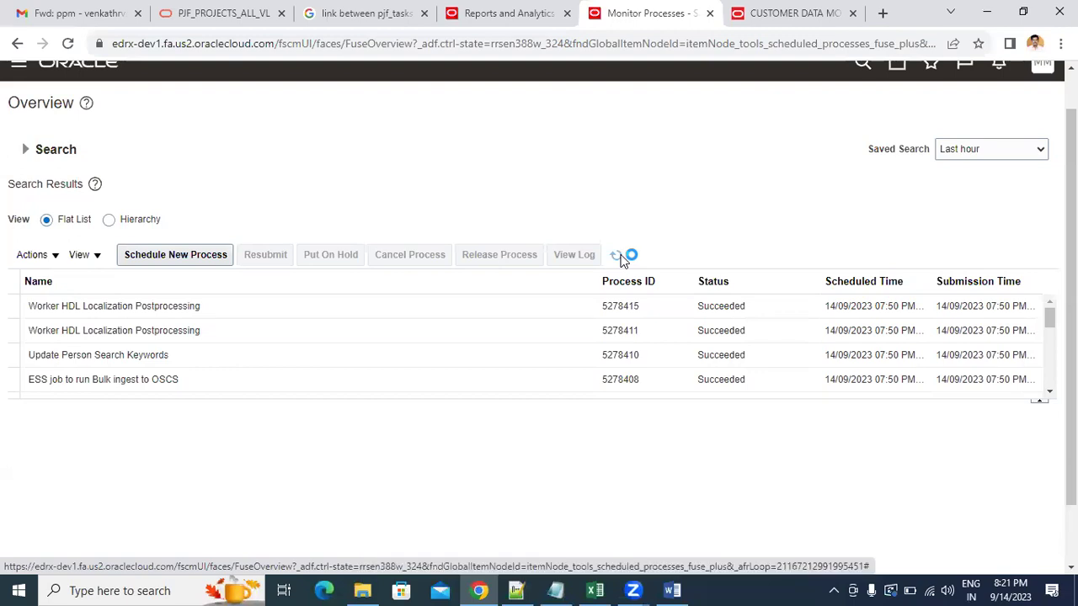
{"action": "left_click", "coordinate": [618, 256]}
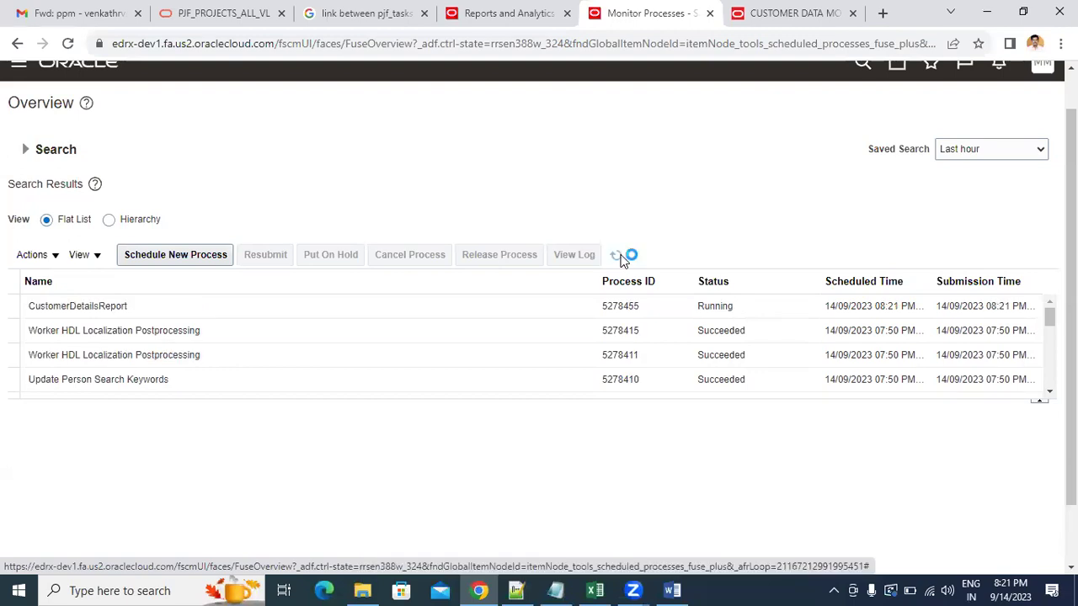
{"action": "left_click", "coordinate": [619, 256]}
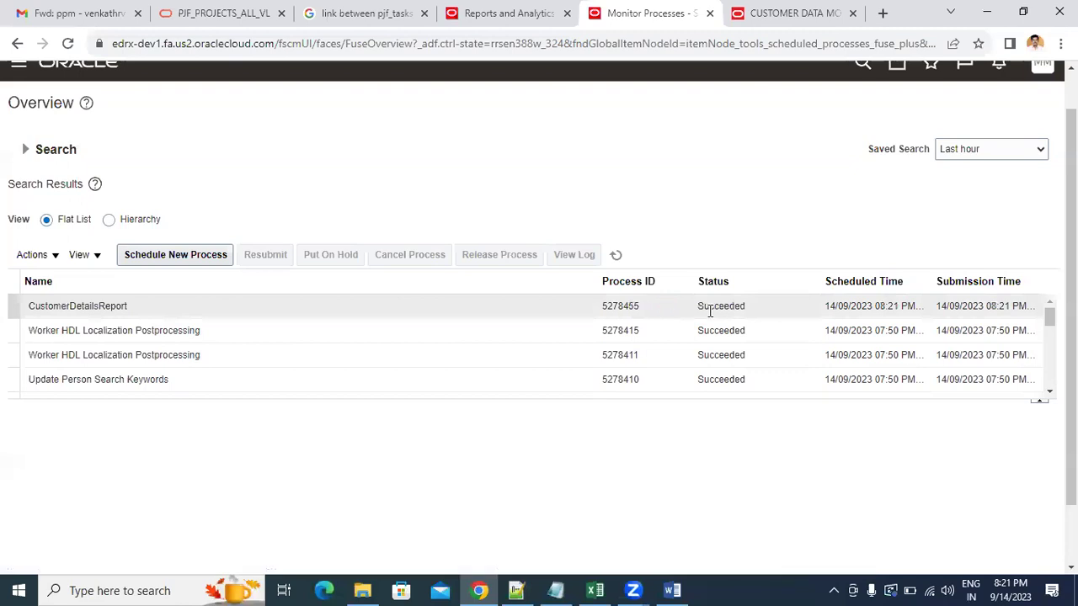
{"action": "double_click", "coordinate": [714, 307]}
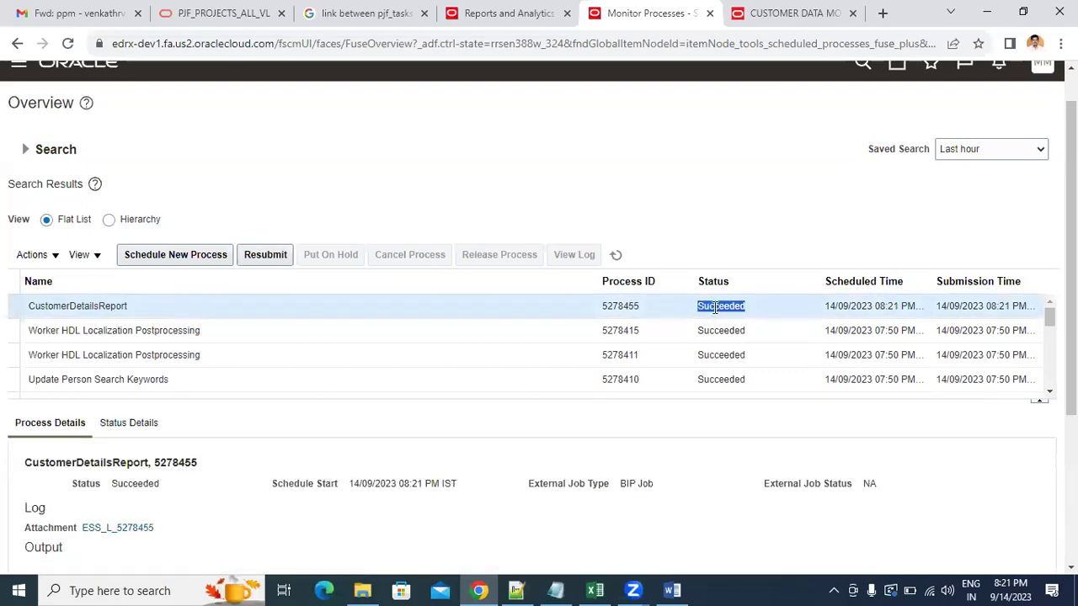
Republish the output as Excel (*.xlsx) and open the downloaded workbook
{"action": "scroll", "coordinate": [715, 306], "scroll_direction": "down", "scroll_amount": 3}
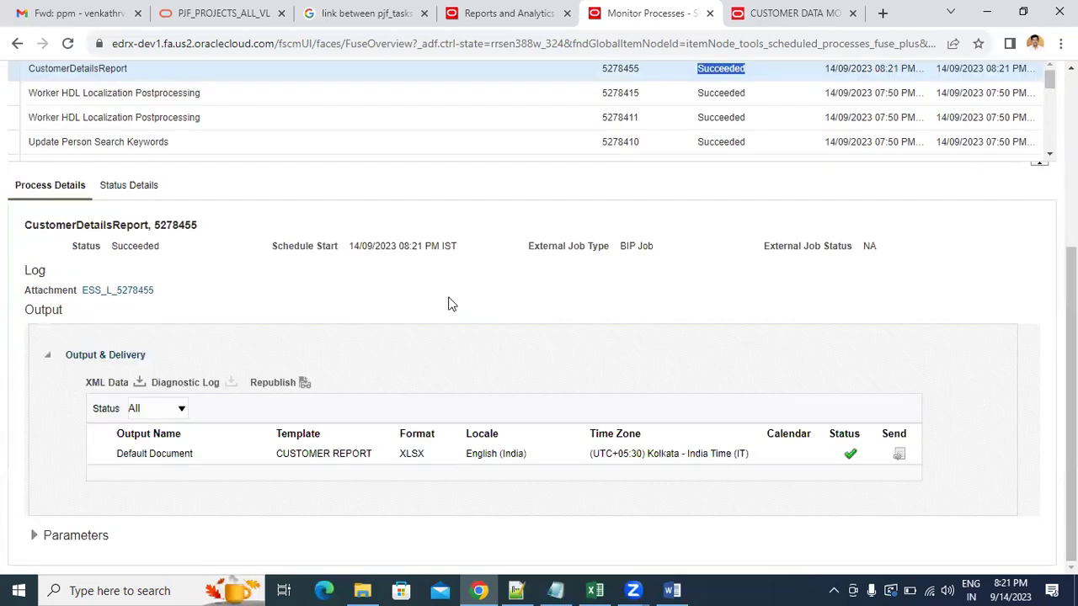
{"action": "left_click", "coordinate": [305, 383]}
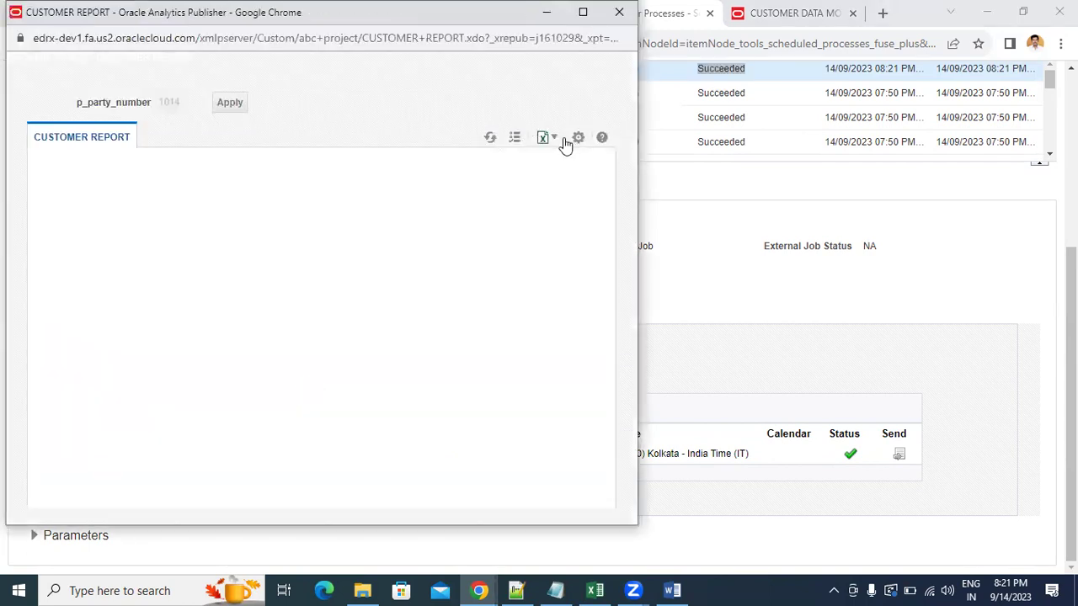
{"action": "left_click", "coordinate": [555, 138]}
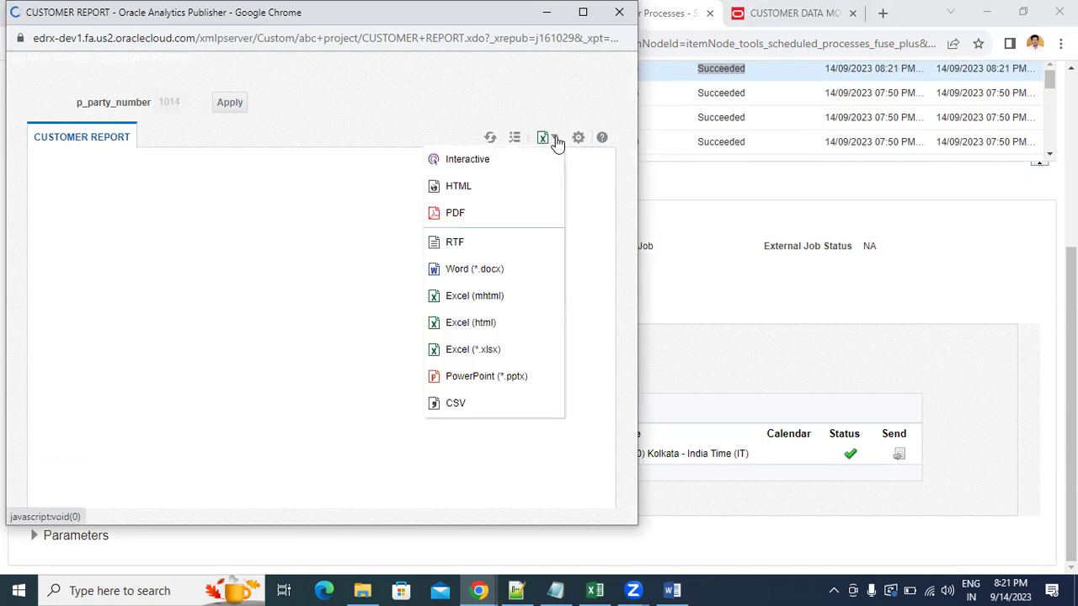
{"action": "left_click", "coordinate": [468, 350]}
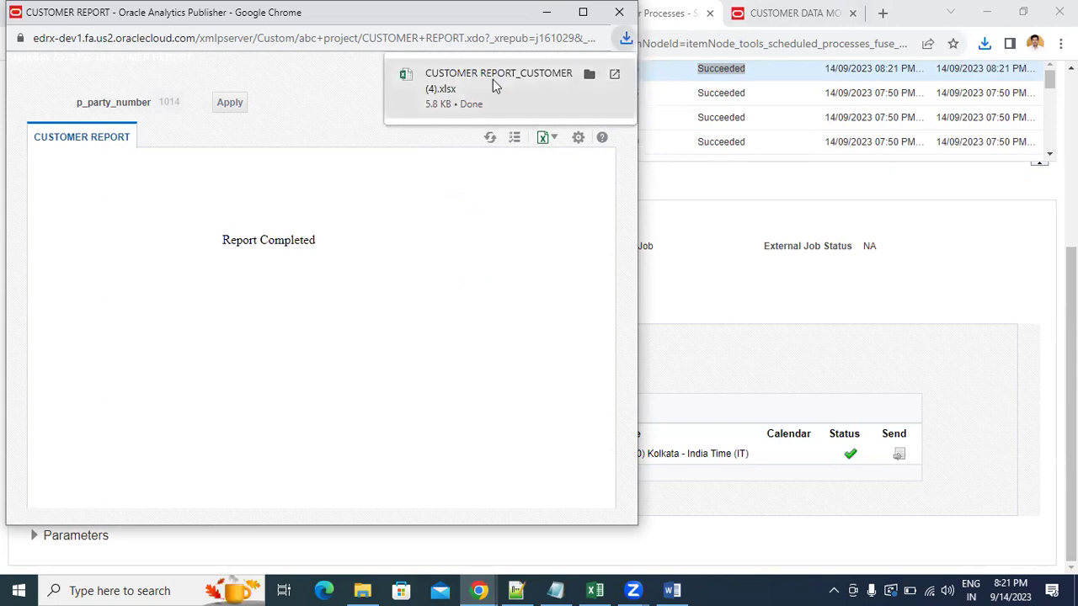
{"action": "left_click", "coordinate": [495, 85]}
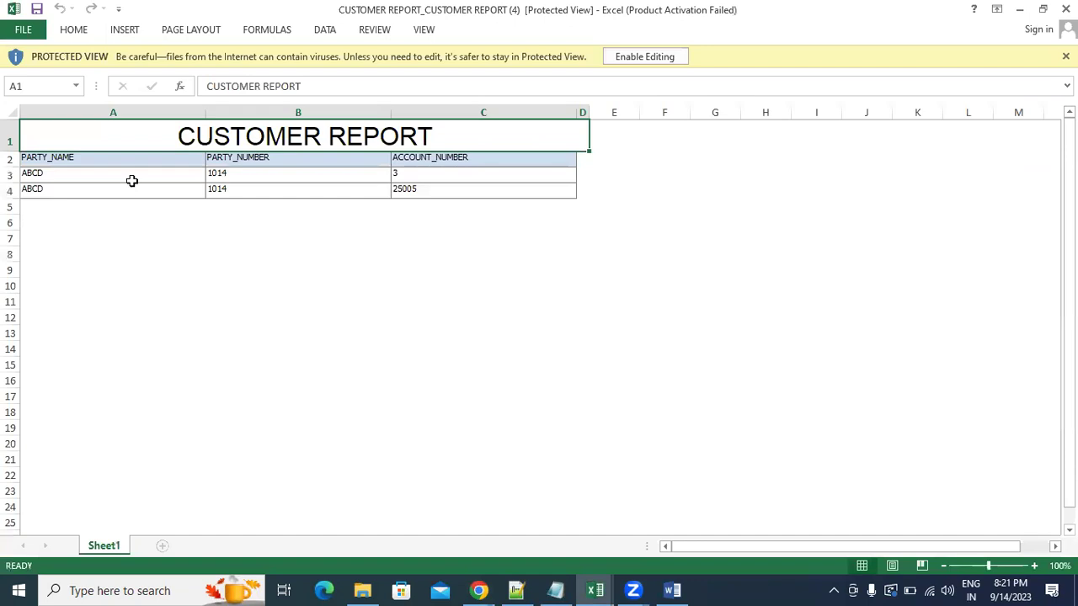
{"action": "left_click", "coordinate": [133, 180]}
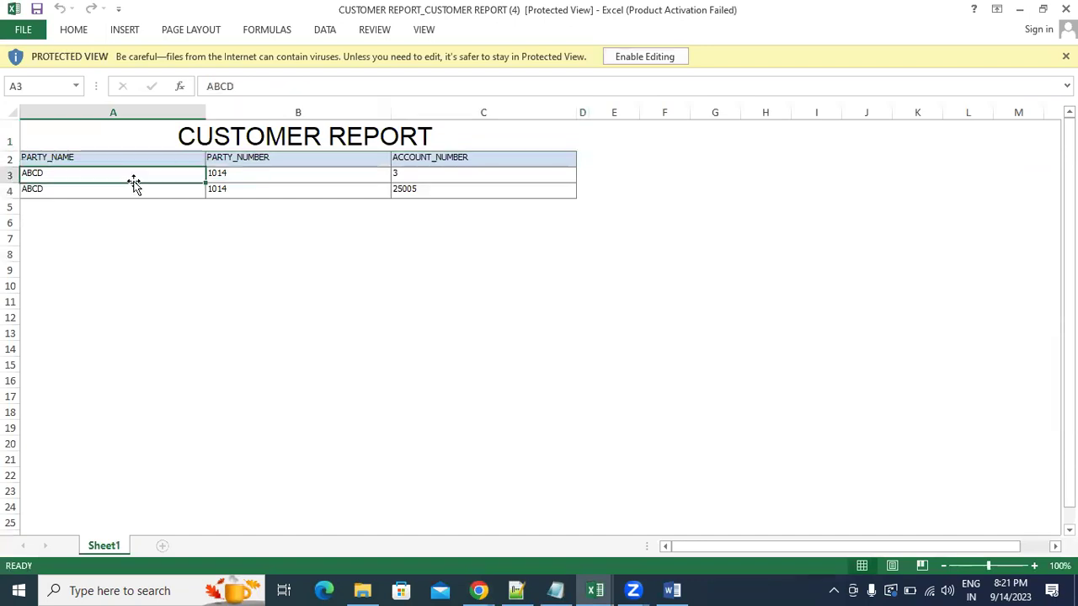
Enable editing in the CUSTOMER REPORT workbook, then return to Chrome's Monitor Processes page
{"action": "left_click", "coordinate": [633, 56]}
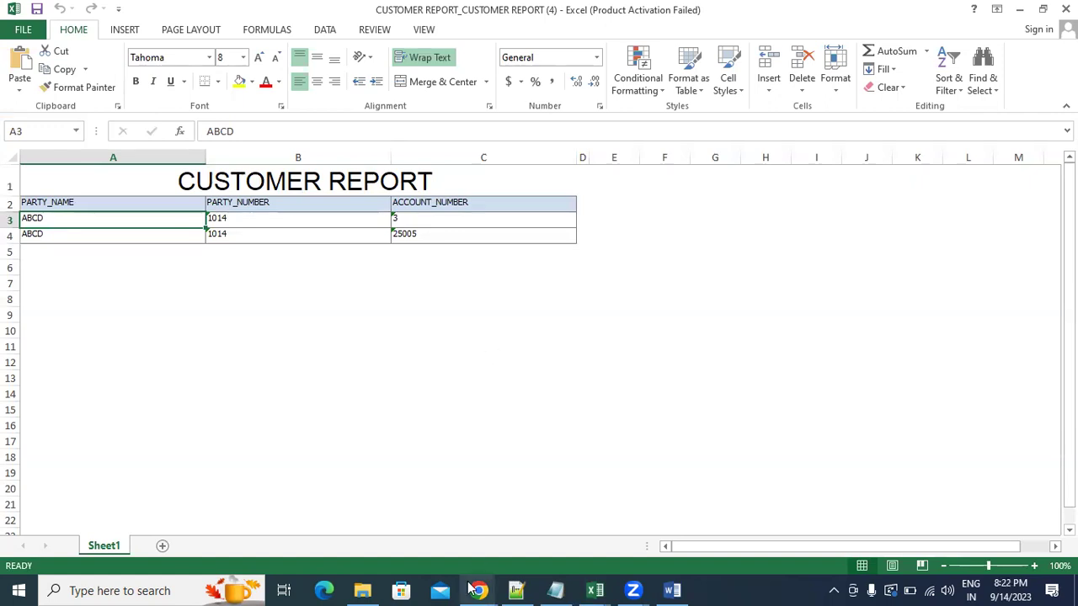
{"action": "mouse_move", "coordinate": [478, 591]}
{"action": "left_click", "coordinate": [433, 520]}
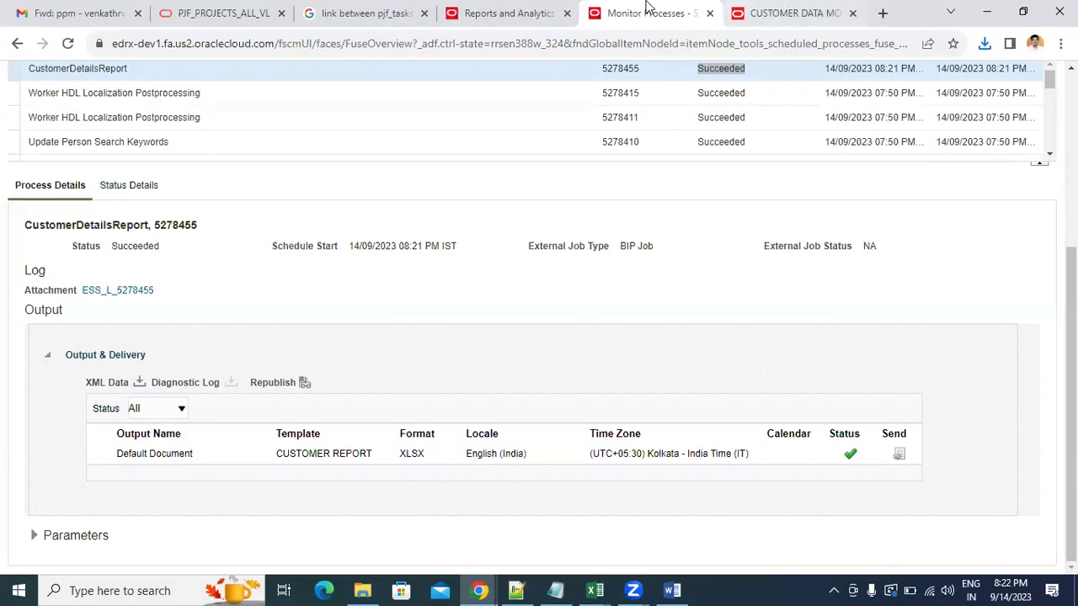
Duplicate the browser tab and open Setup and Maintenance from the user menu
{"action": "scroll", "coordinate": [1069, 337], "scroll_direction": "up", "scroll_amount": 4}
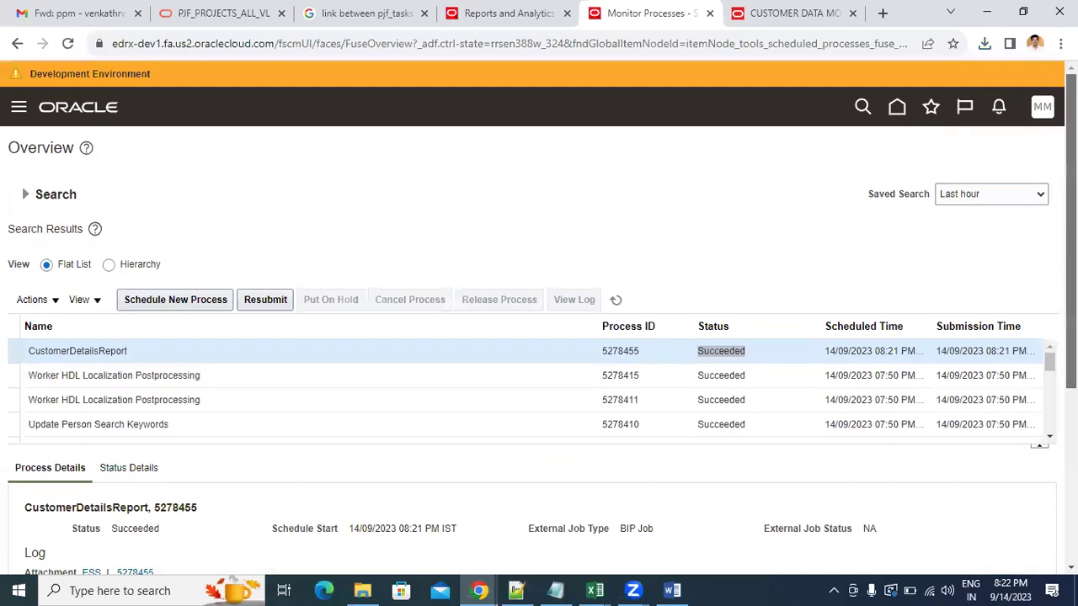
{"action": "right_click", "coordinate": [653, 13]}
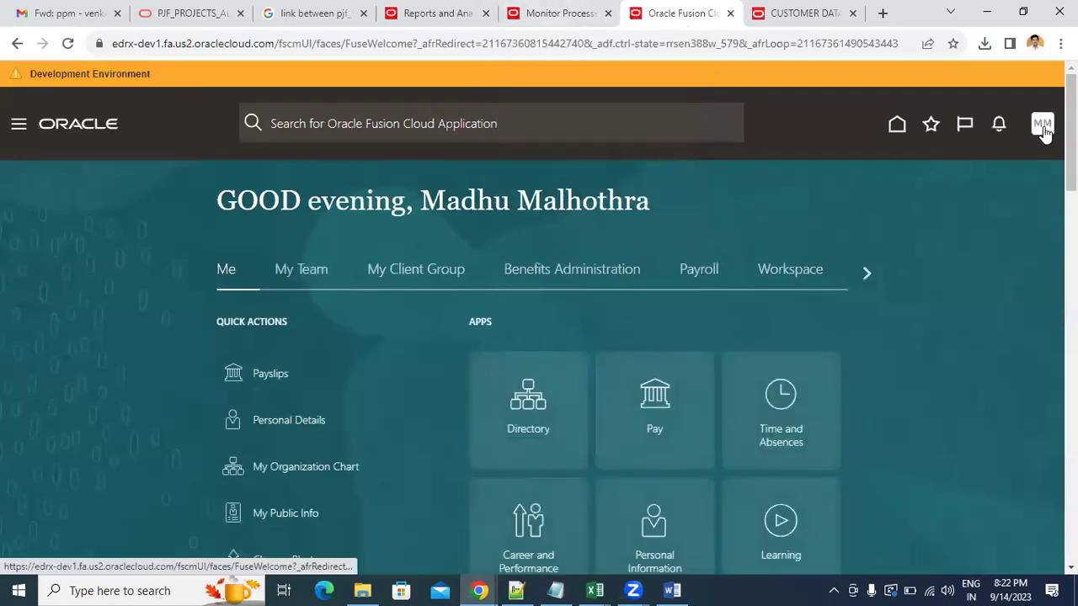
{"action": "left_click", "coordinate": [1043, 129]}
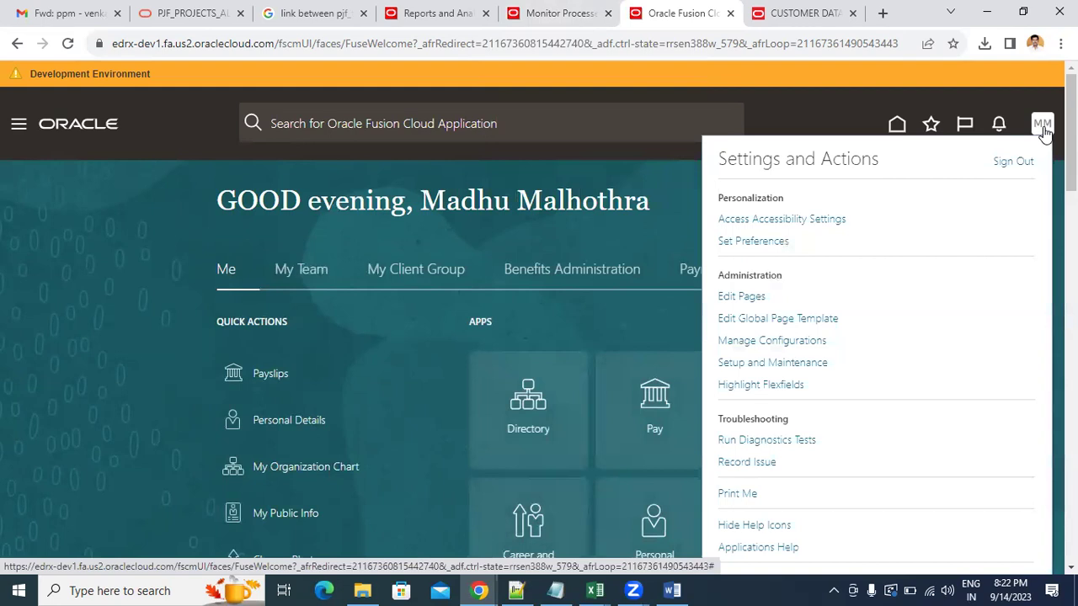
{"action": "left_click", "coordinate": [776, 364]}
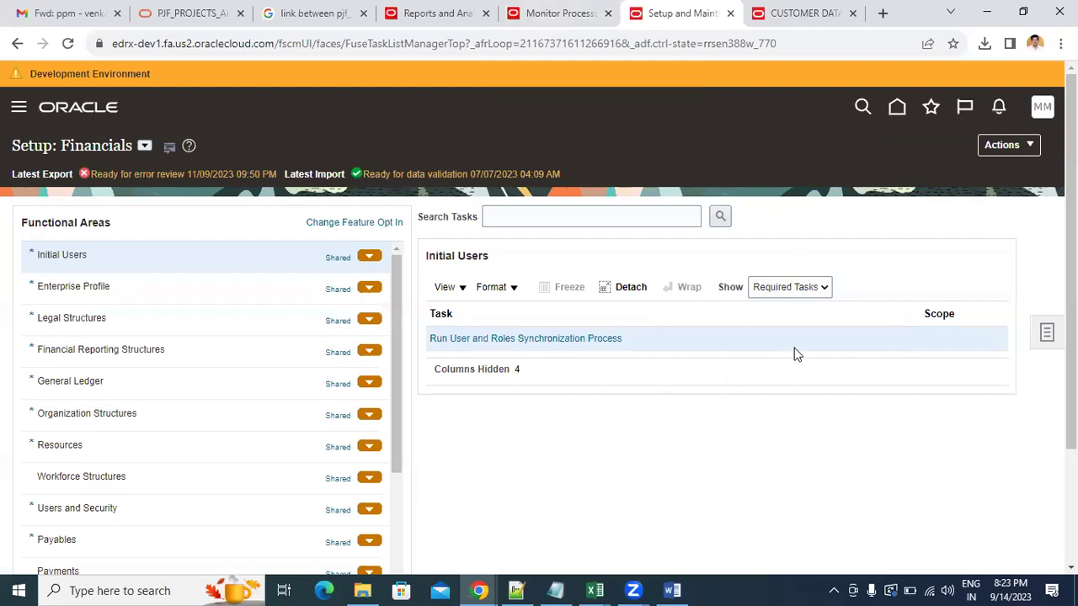
Search tasks for Manage%Enterprise% and open the Financial, Supply Chain scheduler job definitions task
{"action": "left_click", "coordinate": [1047, 335]}
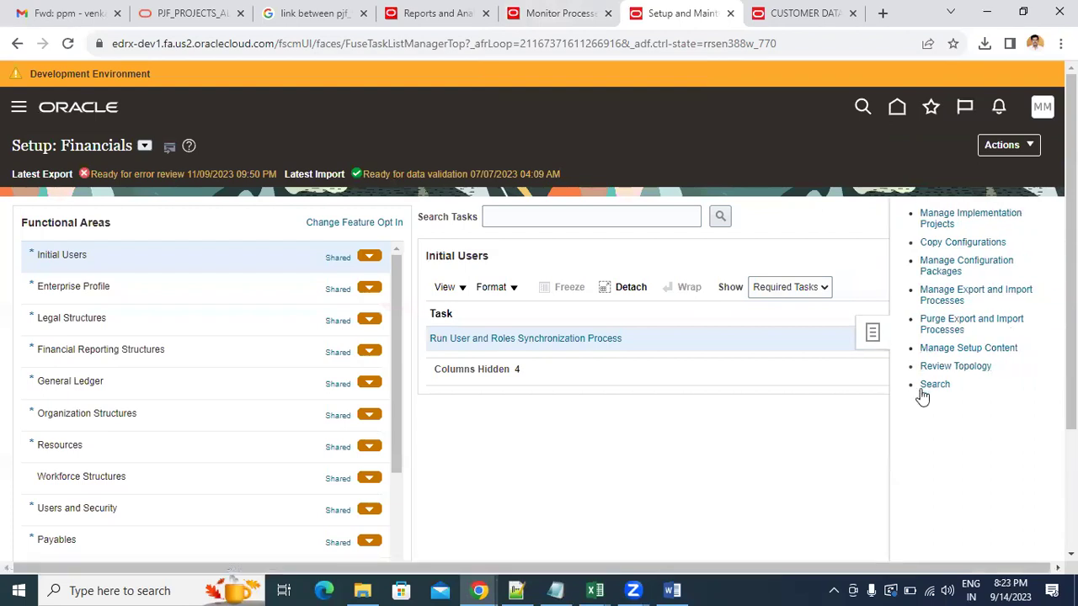
{"action": "left_click", "coordinate": [927, 383]}
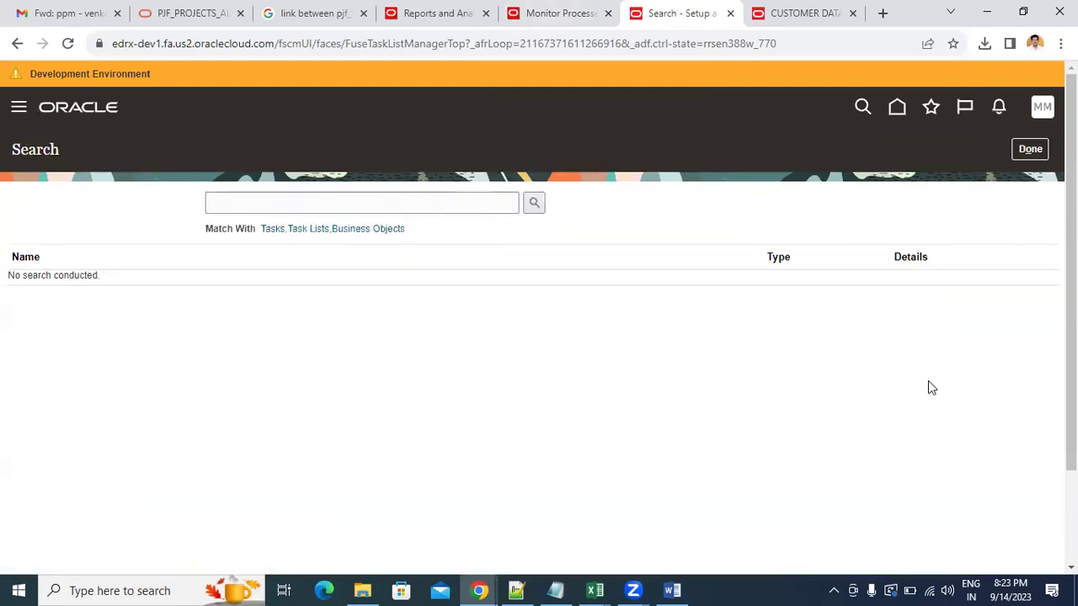
{"action": "left_click", "coordinate": [380, 203]}
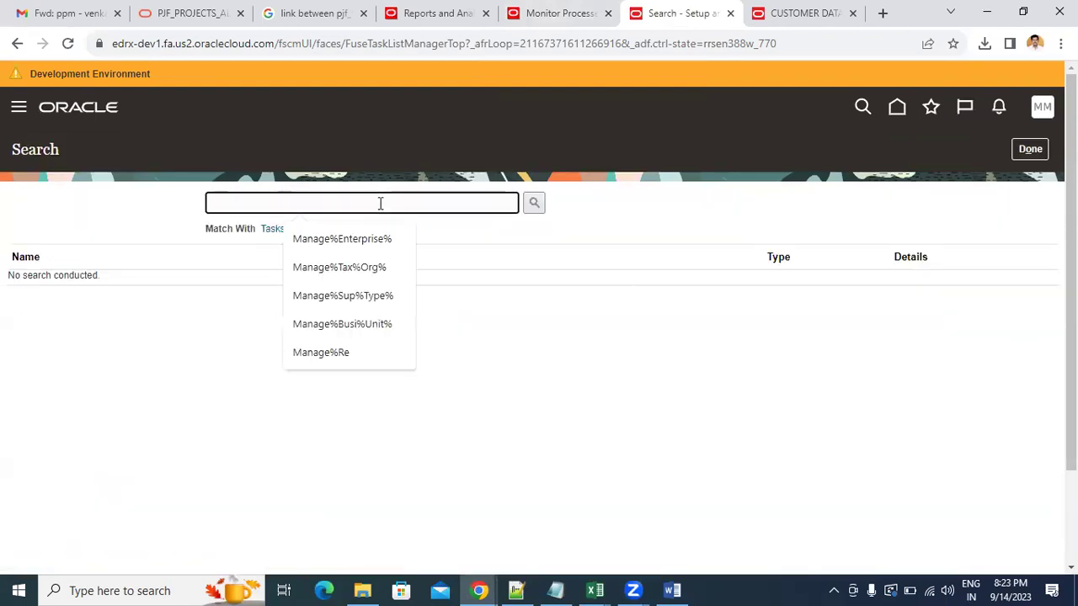
{"action": "left_click", "coordinate": [373, 242]}
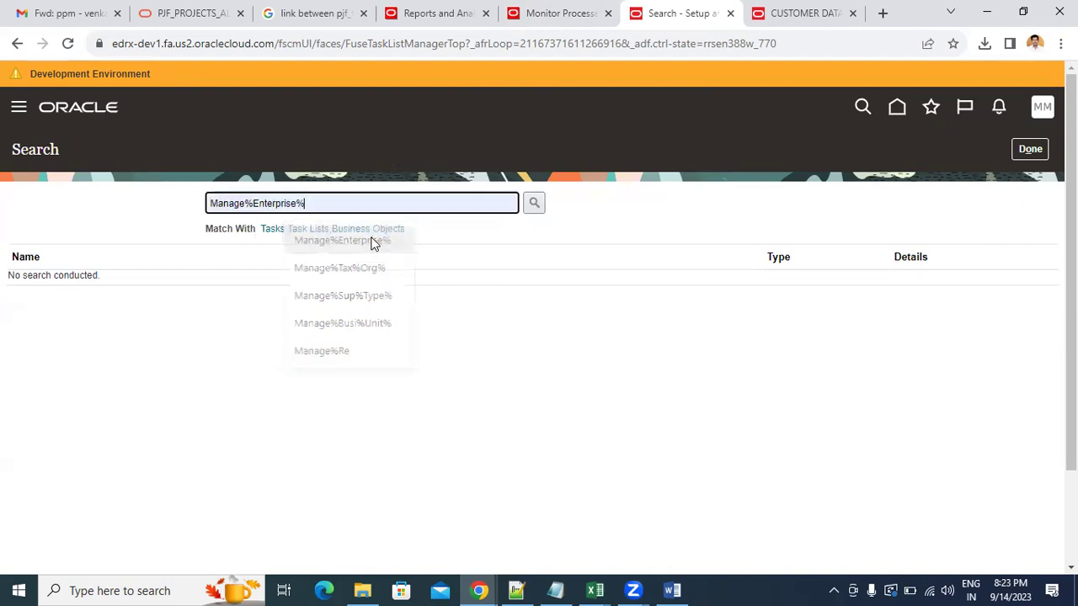
{"action": "left_click", "coordinate": [534, 203]}
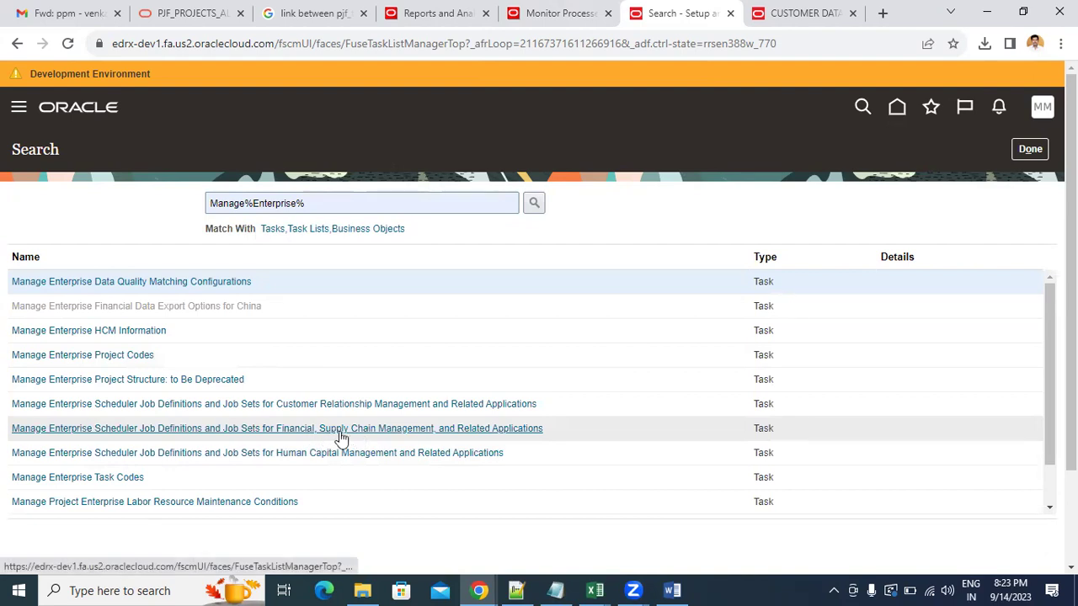
{"action": "left_click", "coordinate": [413, 429]}
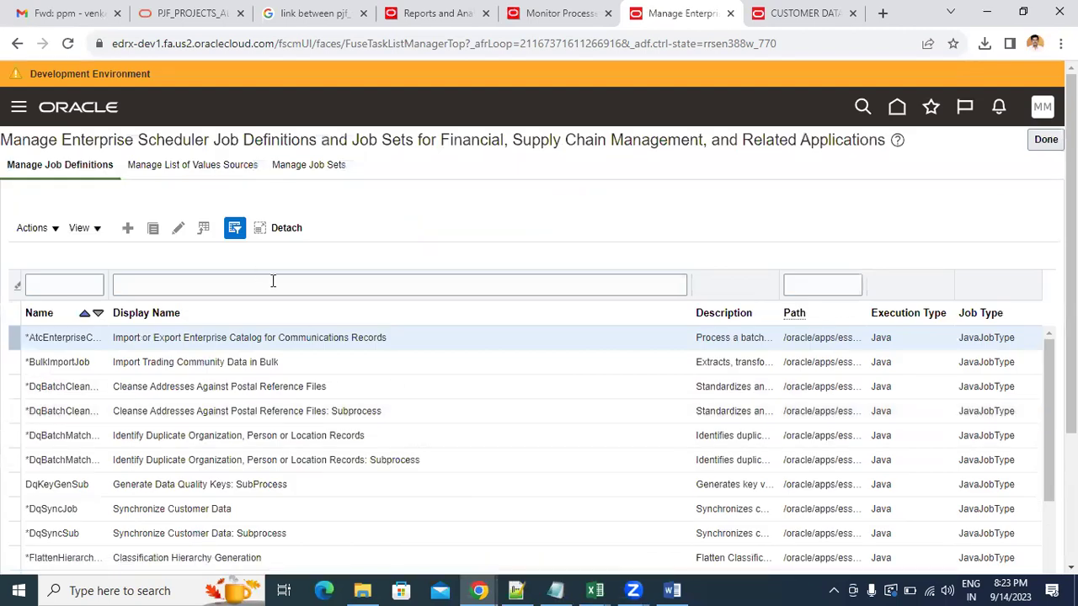
Filter job definitions by display name Customer% and open CustomerDetailsReport for editing
{"action": "left_click", "coordinate": [257, 284]}
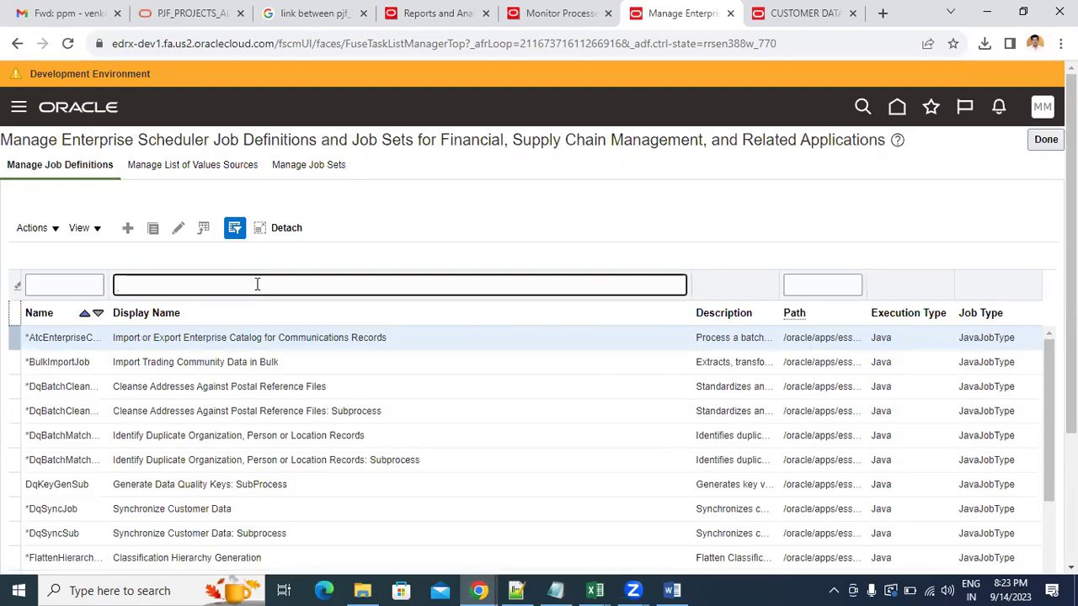
{"action": "type", "text": "Cust"}
{"action": "type", "text": "t"}
{"action": "type", "text": "m"}
{"action": "key", "text": "BackSpace"}
{"action": "type", "text": "omer%"}
{"action": "key", "text": "Return"}
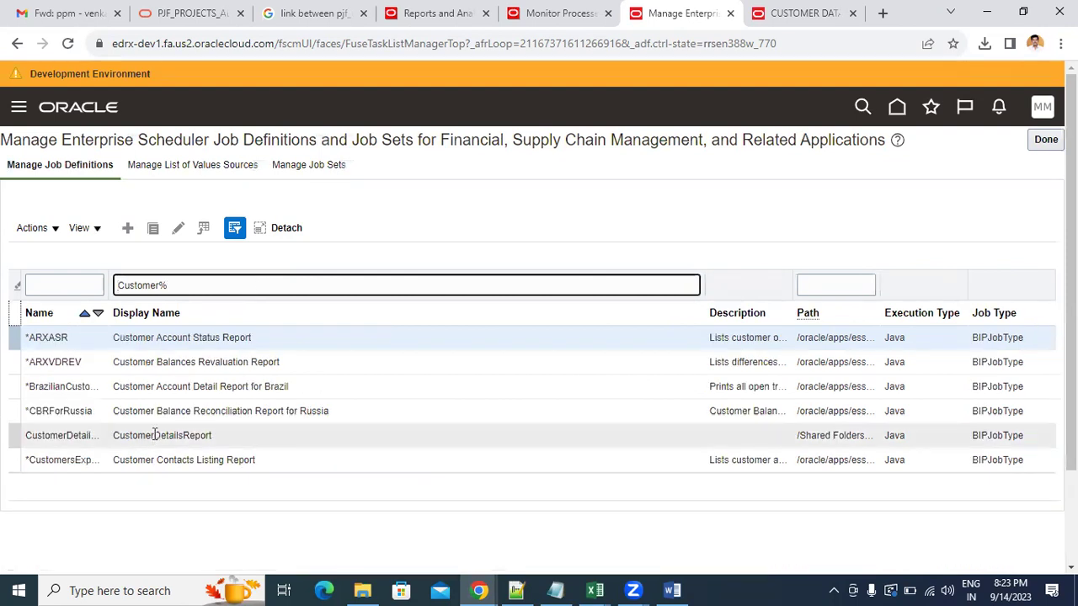
{"action": "left_click", "coordinate": [153, 433]}
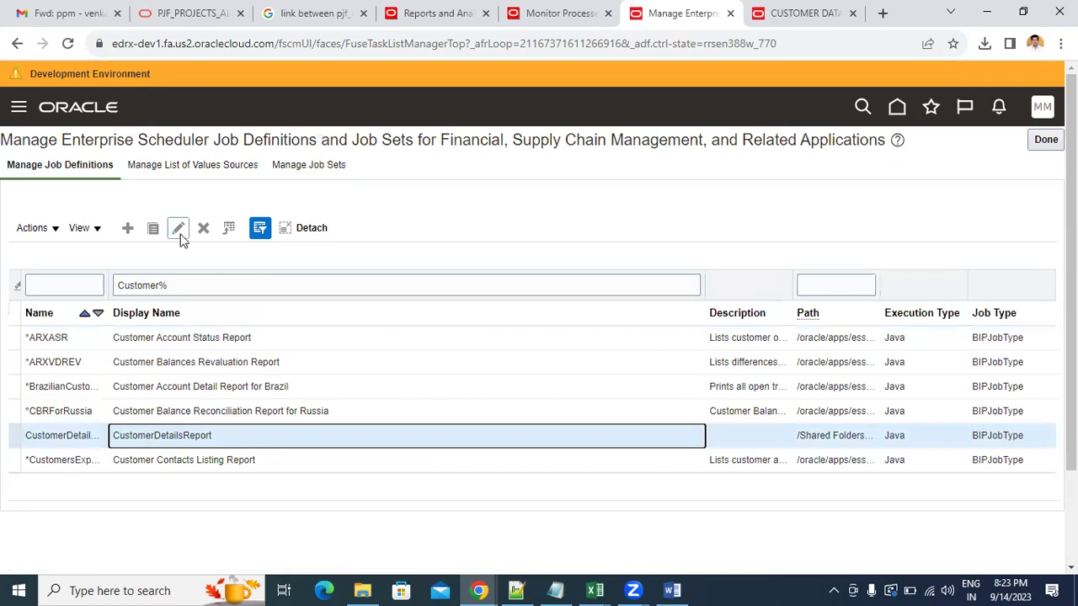
{"action": "left_click", "coordinate": [178, 234]}
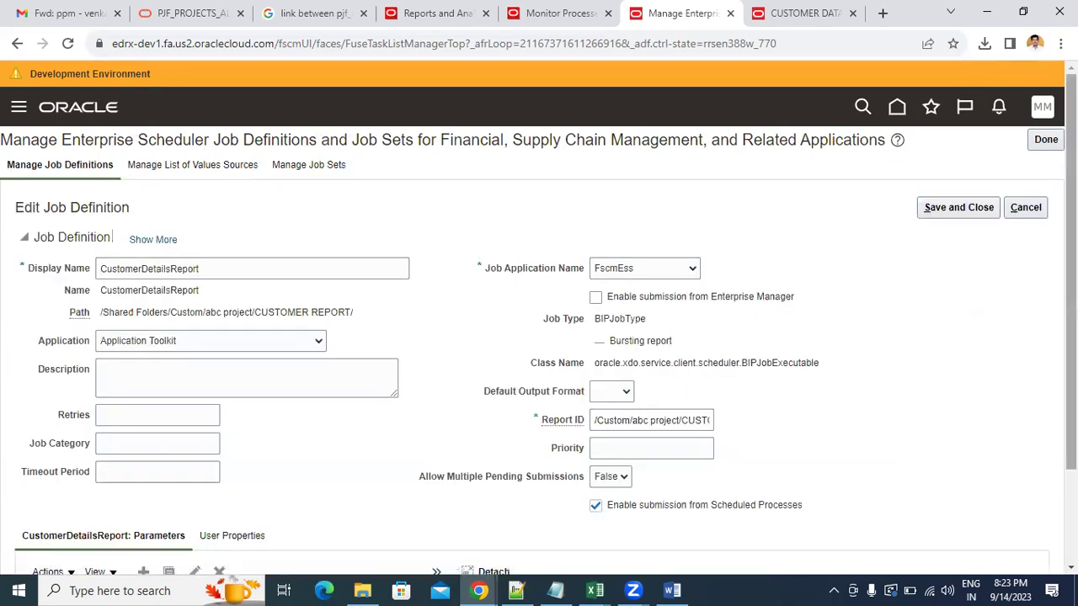
{"action": "scroll", "coordinate": [668, 415], "scroll_direction": "down", "scroll_amount": 3}
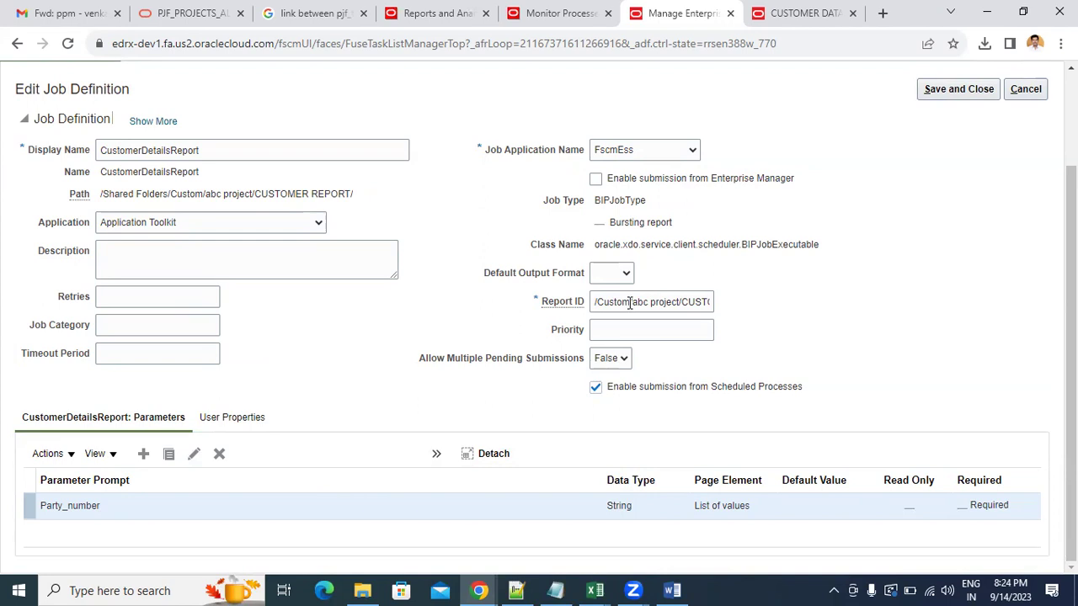
{"action": "left_click", "coordinate": [480, 589]}
{"action": "mouse_move", "coordinate": [479, 591]}
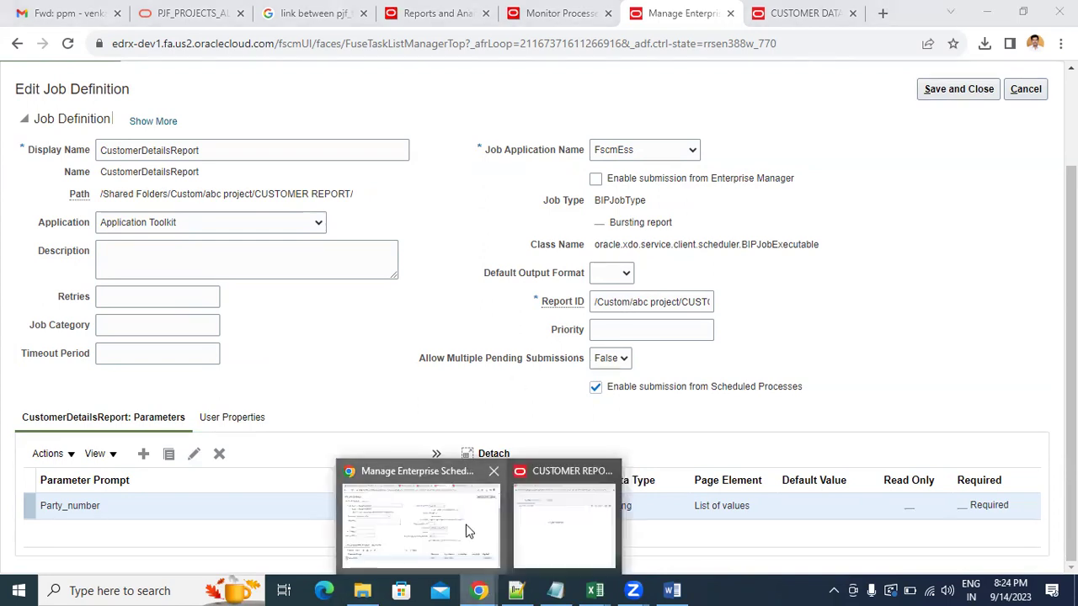
{"action": "left_click", "coordinate": [465, 526]}
Duplicate the Monitor Processes tab and go to Reports and Analytics under Navigator Tools
{"action": "left_click", "coordinate": [560, 10]}
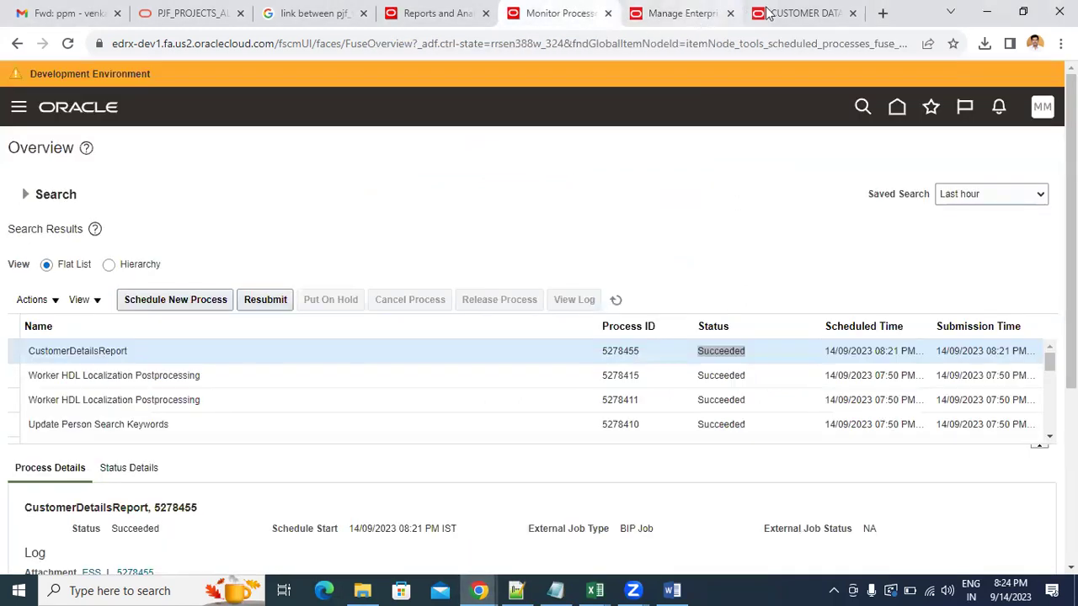
{"action": "right_click", "coordinate": [573, 11]}
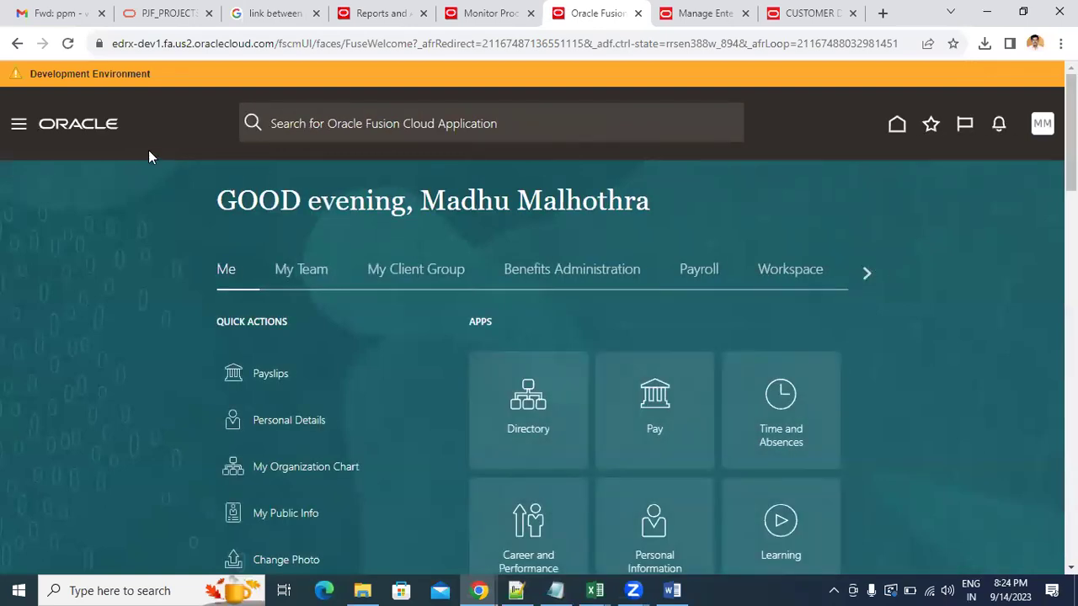
{"action": "left_click", "coordinate": [18, 125]}
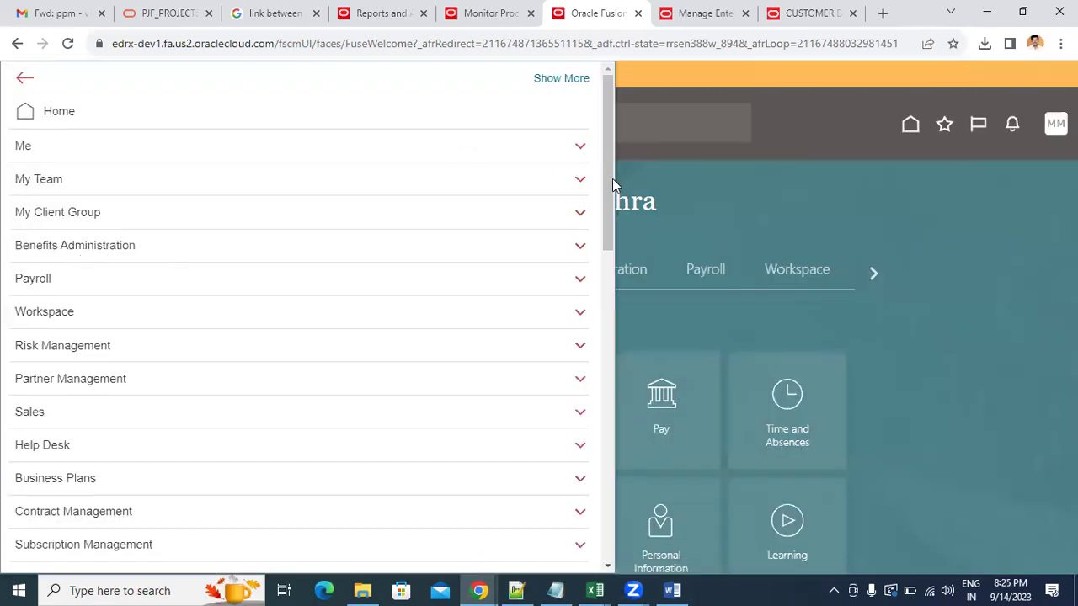
{"action": "left_click_drag", "start_coordinate": [612, 178], "coordinate": [598, 477]}
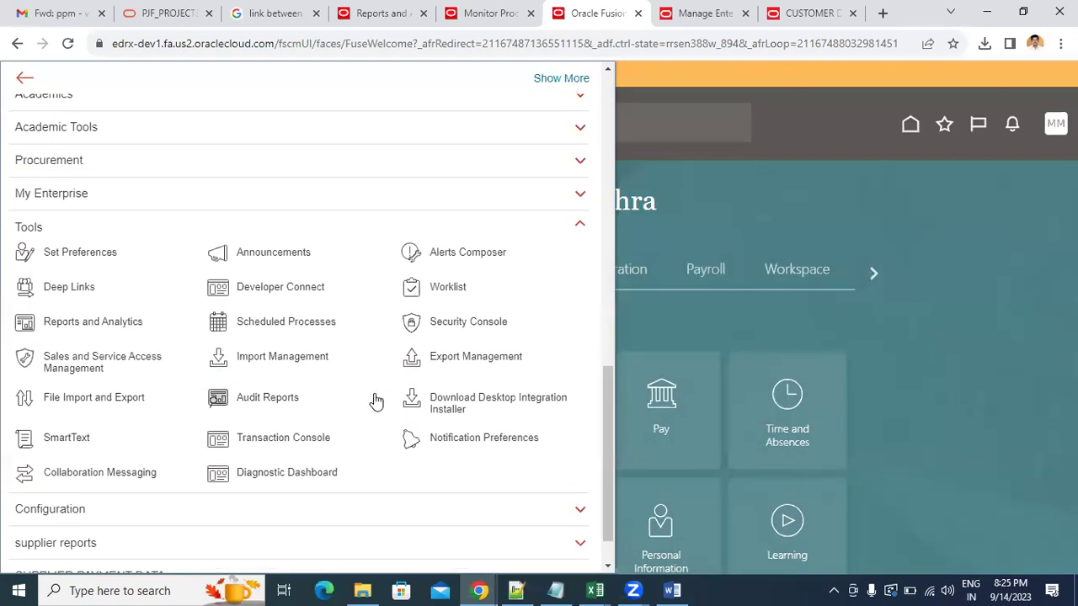
{"action": "left_click", "coordinate": [97, 322]}
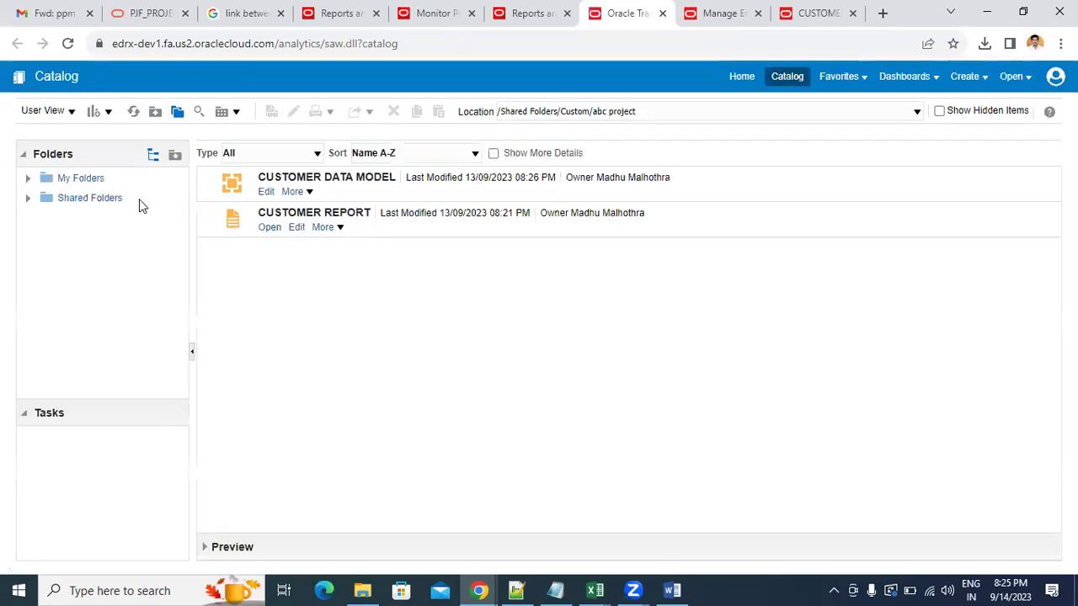
Expand Shared Folders and show CUSTOMER REPORT's job history, including job 5278455
{"action": "left_click", "coordinate": [29, 199]}
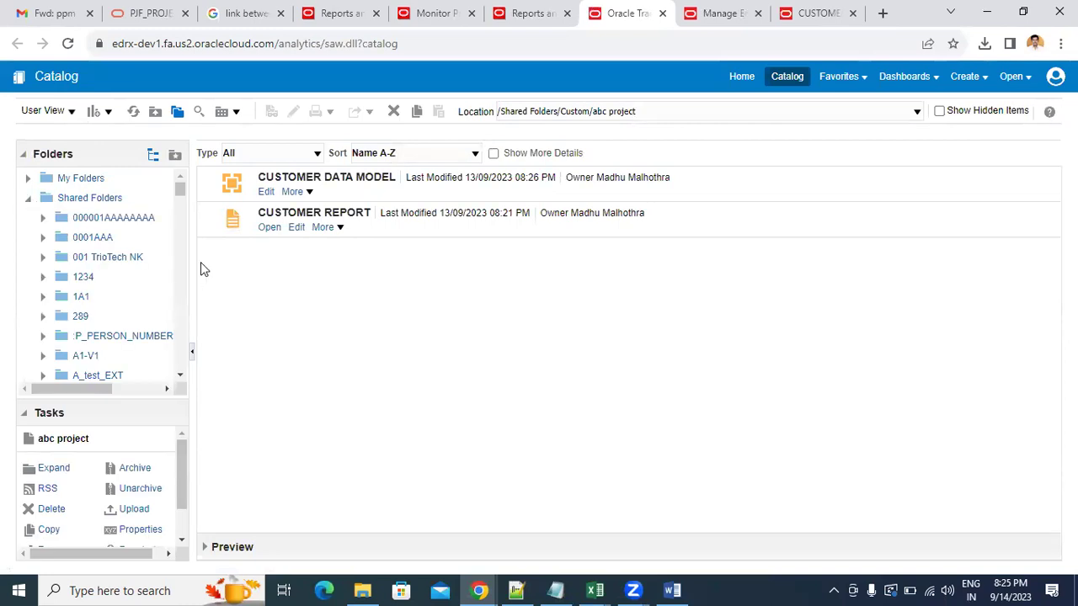
{"action": "left_click", "coordinate": [180, 375]}
{"action": "left_click_drag", "start_coordinate": [180, 376], "coordinate": [180, 376]}
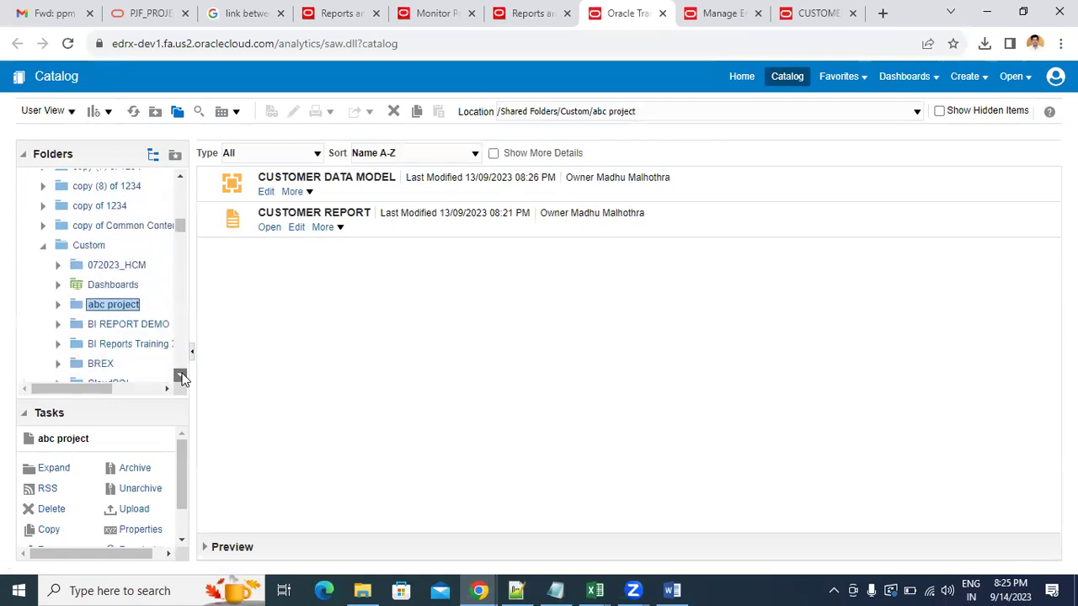
{"action": "left_click", "coordinate": [104, 309]}
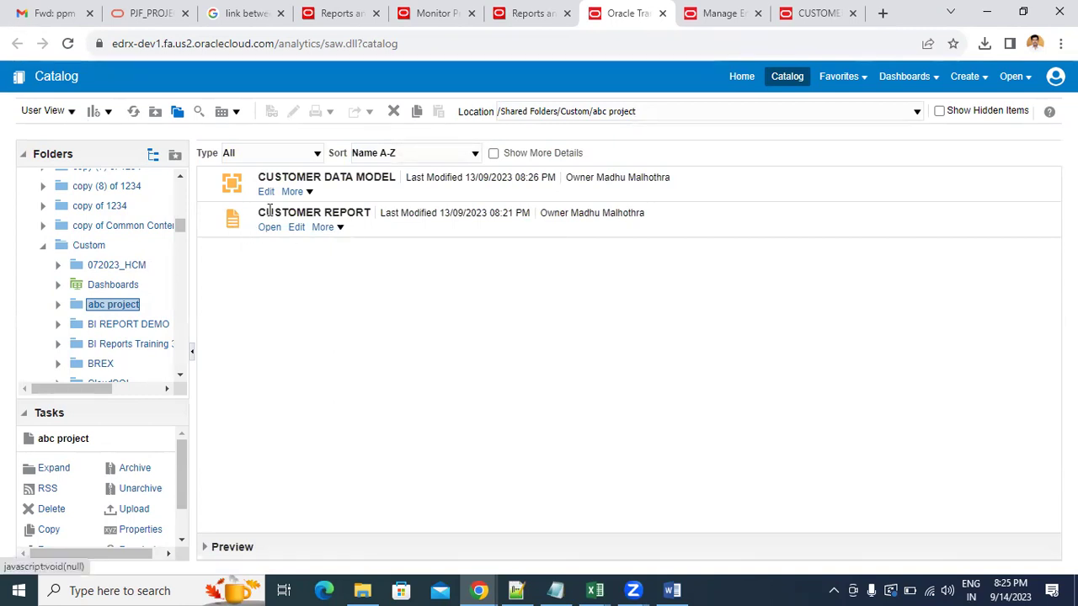
{"action": "left_click", "coordinate": [341, 233]}
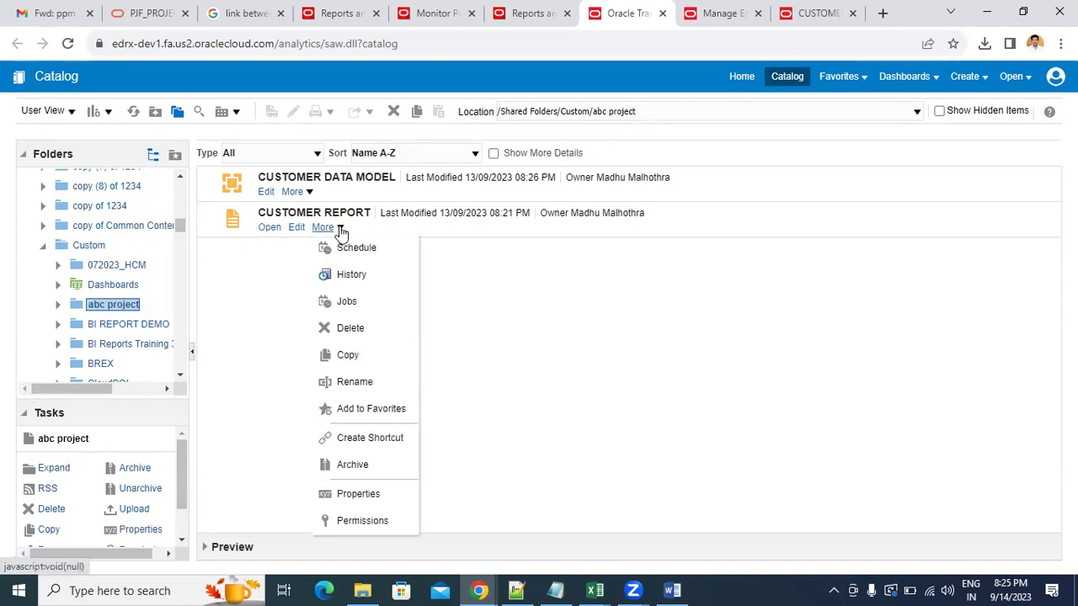
{"action": "left_click", "coordinate": [352, 276]}
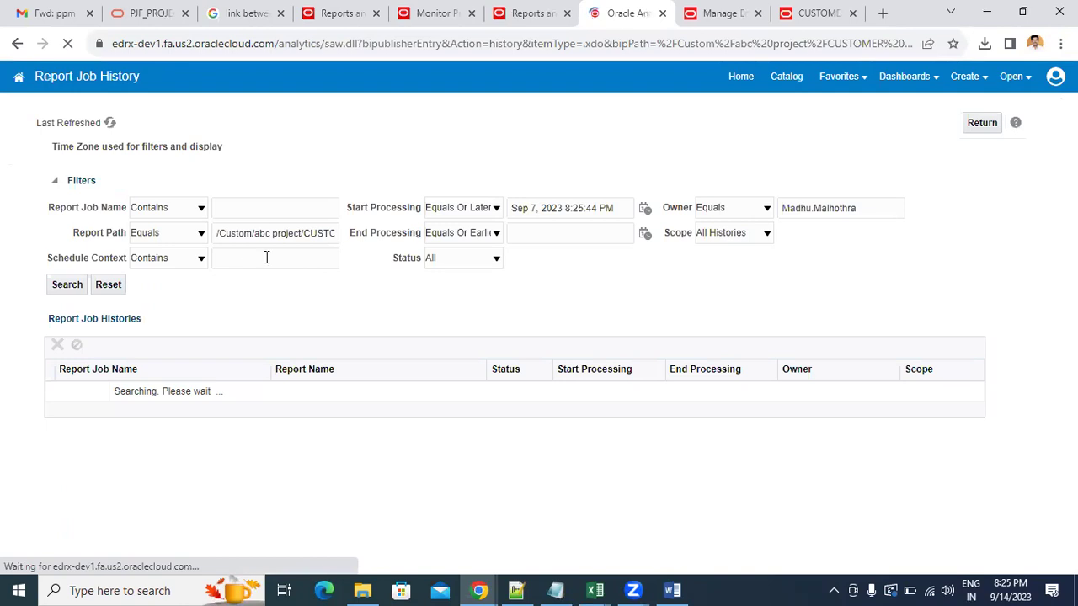
{"action": "mouse_move", "coordinate": [275, 243]}
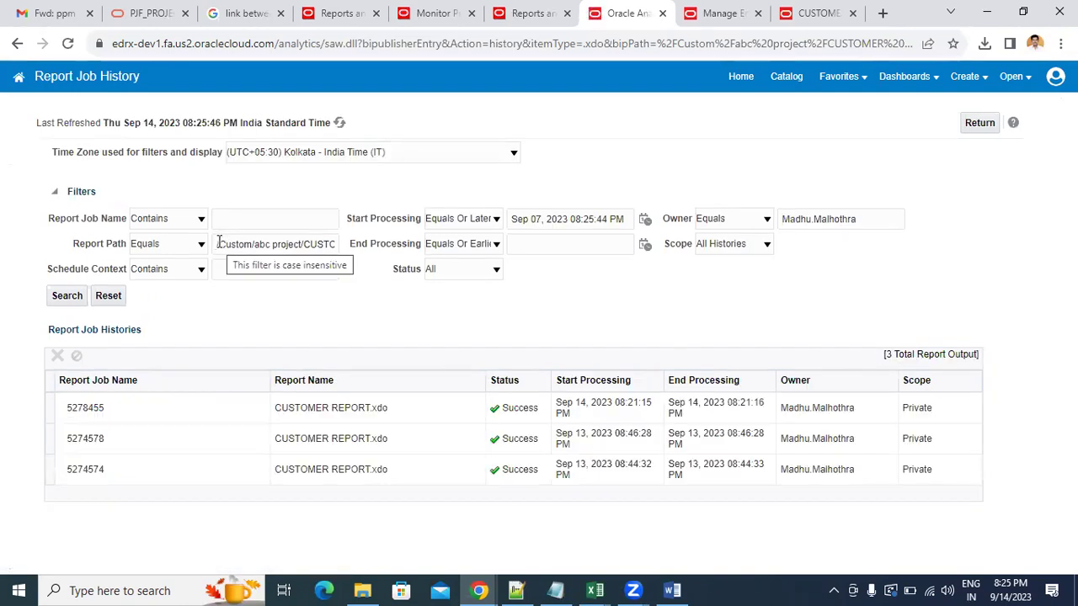
Inspect the full report path in the history filter, then return to the CustomerDetailsReport job definition
{"action": "left_click", "coordinate": [221, 243]}
{"action": "left_click_drag", "start_coordinate": [251, 243], "coordinate": [352, 251]}
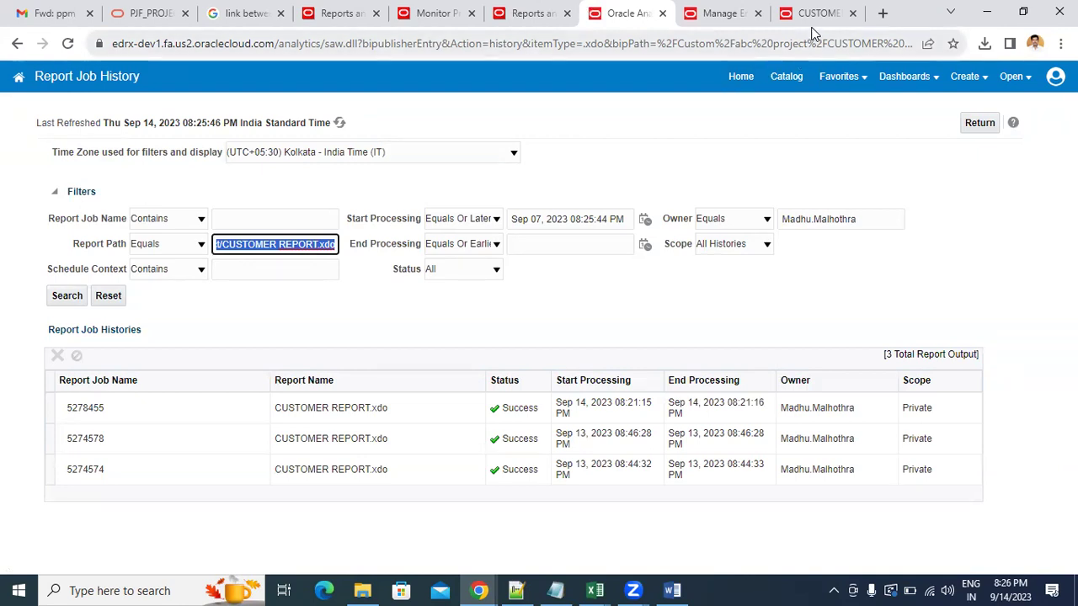
{"action": "left_click", "coordinate": [724, 13]}
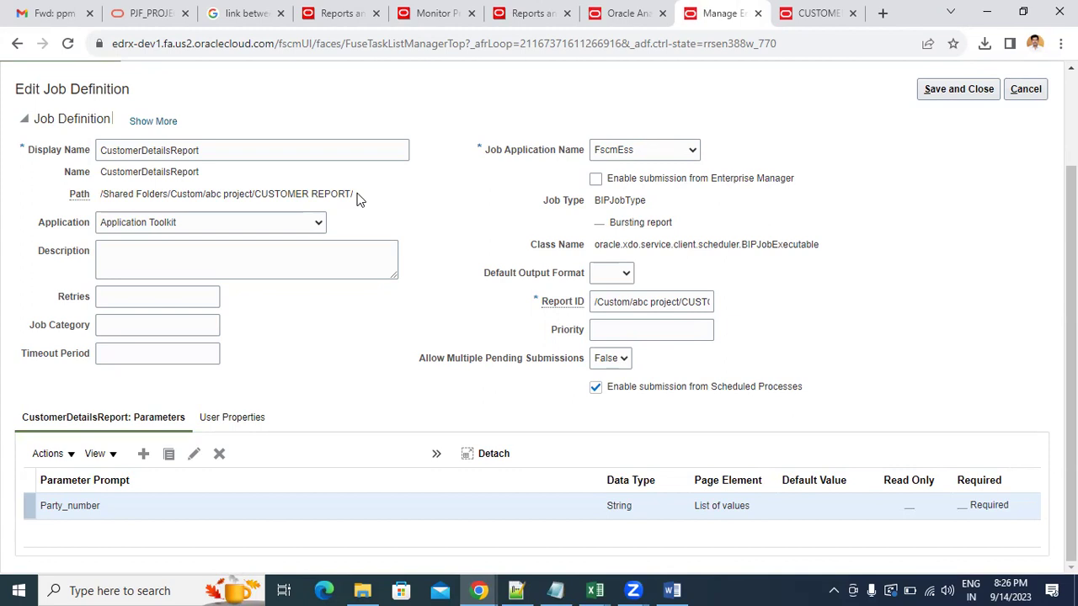
Review the XDM/XDO notes in SEP_BATCH_04-09-2023.sql, save it, and switch back to Chrome
{"action": "left_click", "coordinate": [515, 590]}
{"action": "left_click", "coordinate": [396, 359]}
{"action": "left_click", "coordinate": [254, 432]}
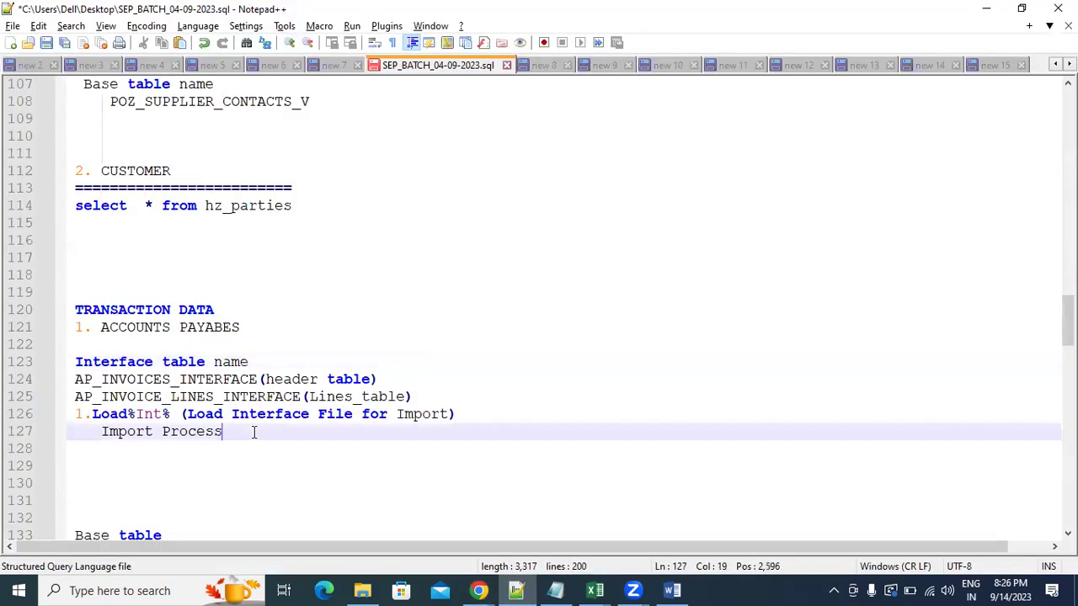
{"action": "key", "text": "Page_Down"}
{"action": "key", "text": "Page_Down"}
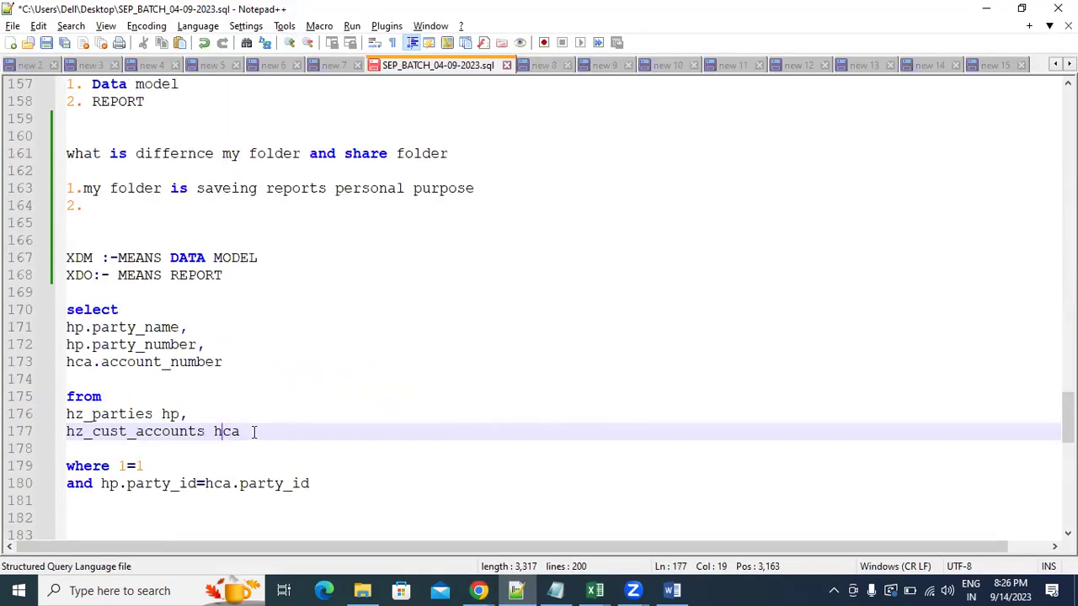
{"action": "left_click", "coordinate": [203, 250]}
{"action": "key", "text": "Up"}
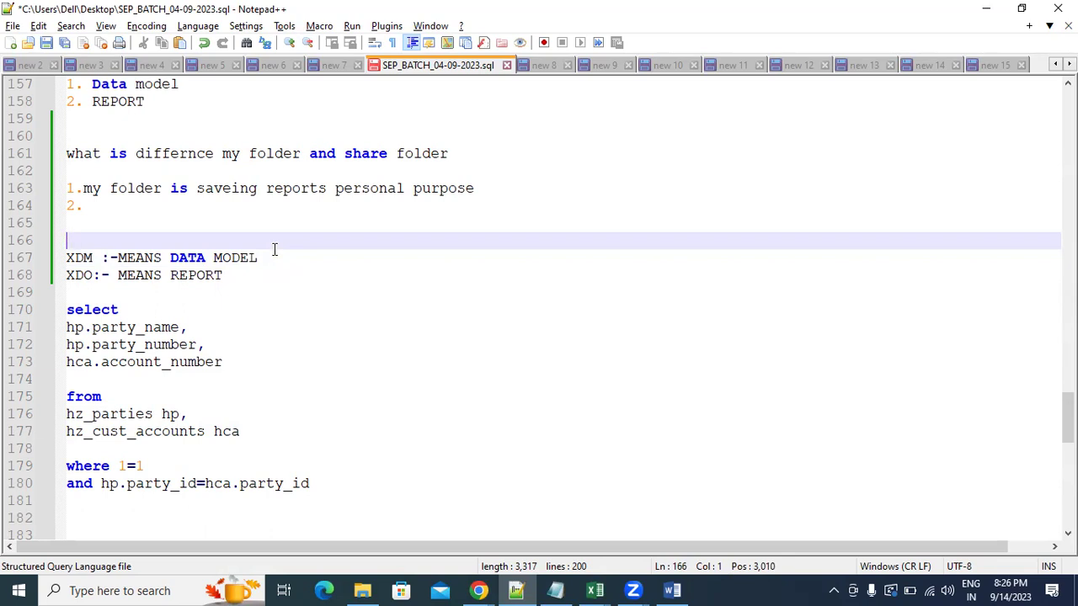
{"action": "key", "text": "ctrl+s"}
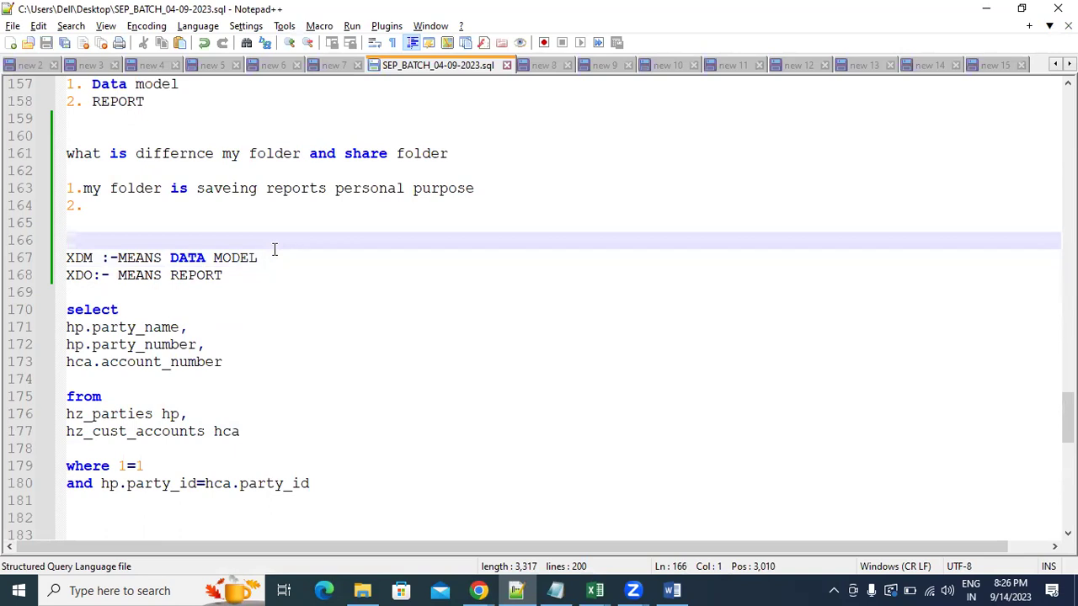
{"action": "key", "text": "alt+Tab"}
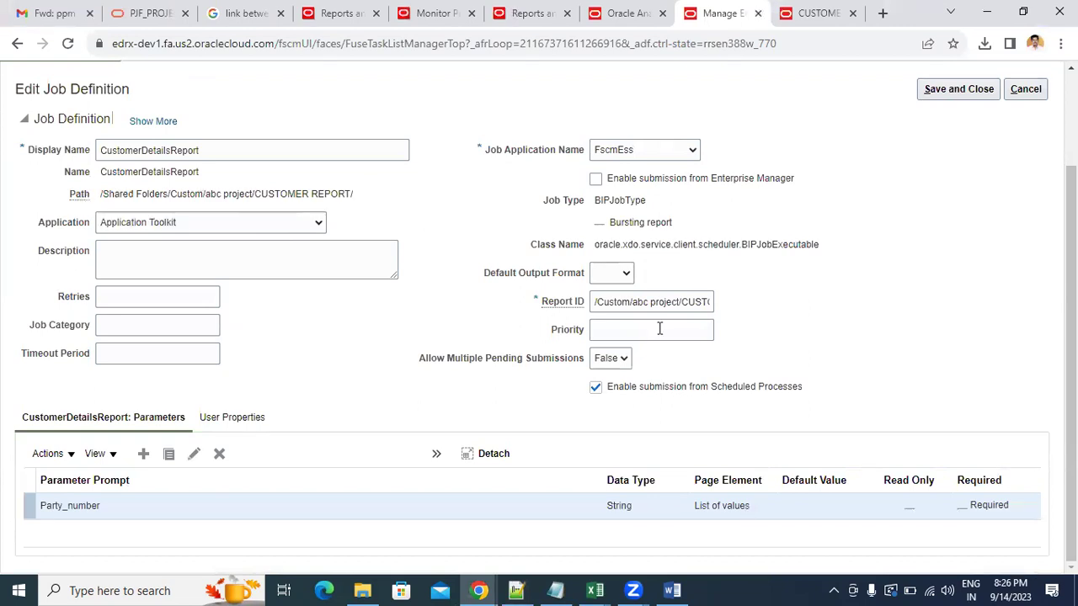
{"action": "left_click", "coordinate": [708, 302]}
{"action": "key", "text": "End"}
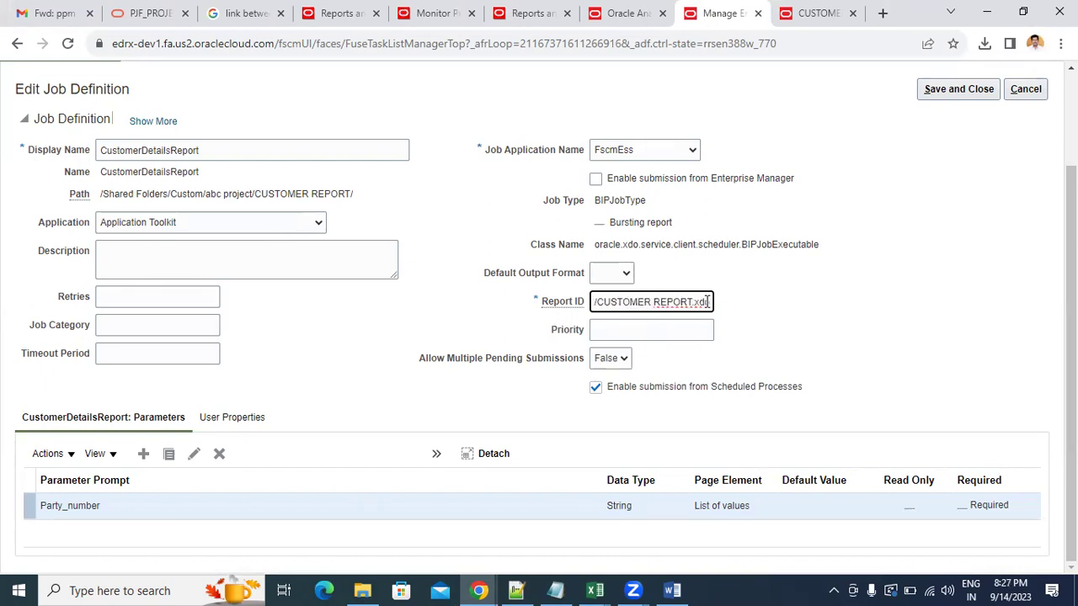
{"action": "scroll", "coordinate": [708, 301], "scroll_direction": "up", "scroll_amount": 2}
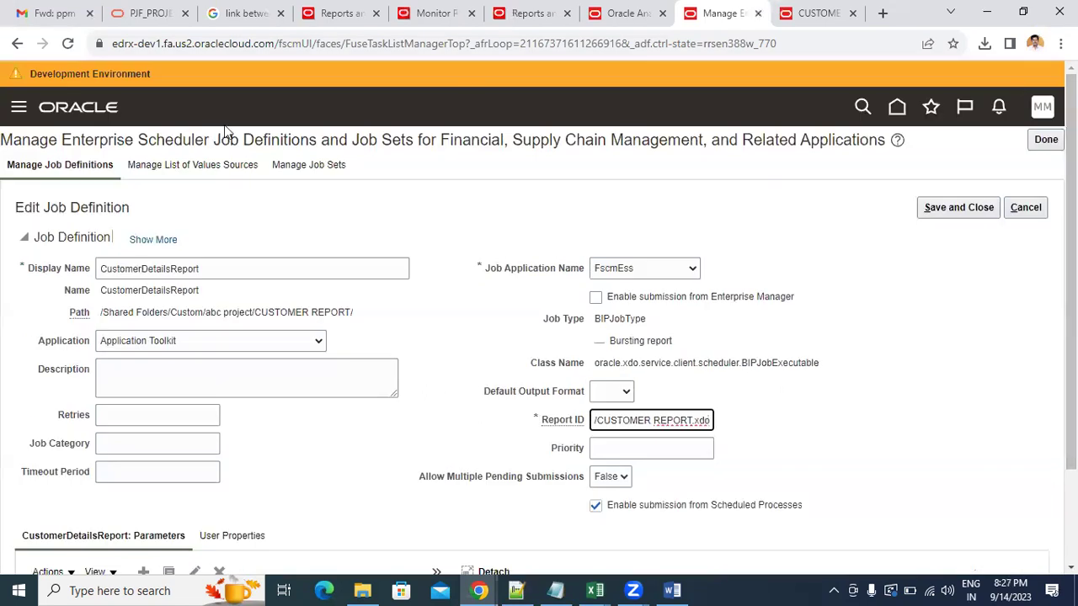
Switch to the Manage List of Values Sources tab and scroll through its search page
{"action": "left_click", "coordinate": [196, 167]}
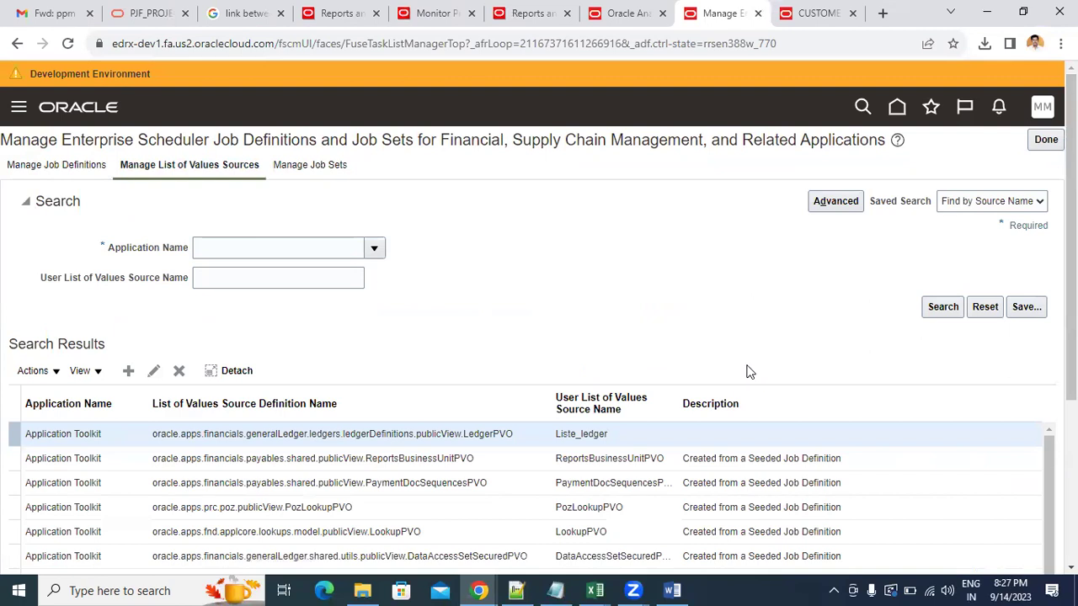
{"action": "scroll", "coordinate": [750, 371], "scroll_direction": "down", "scroll_amount": 3}
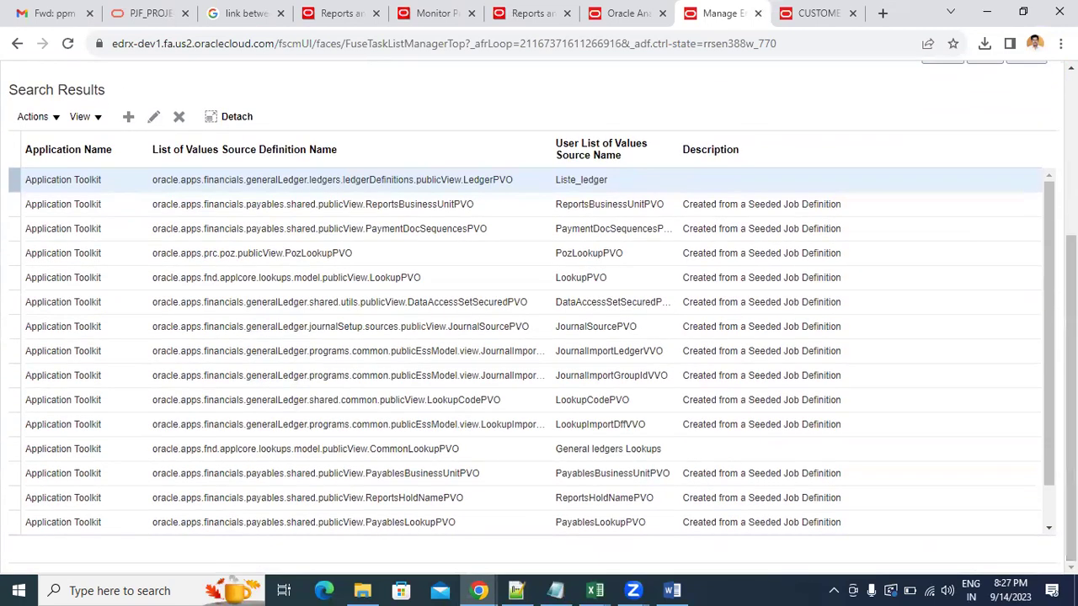
{"action": "scroll", "coordinate": [531, 351], "scroll_direction": "down", "scroll_amount": 1}
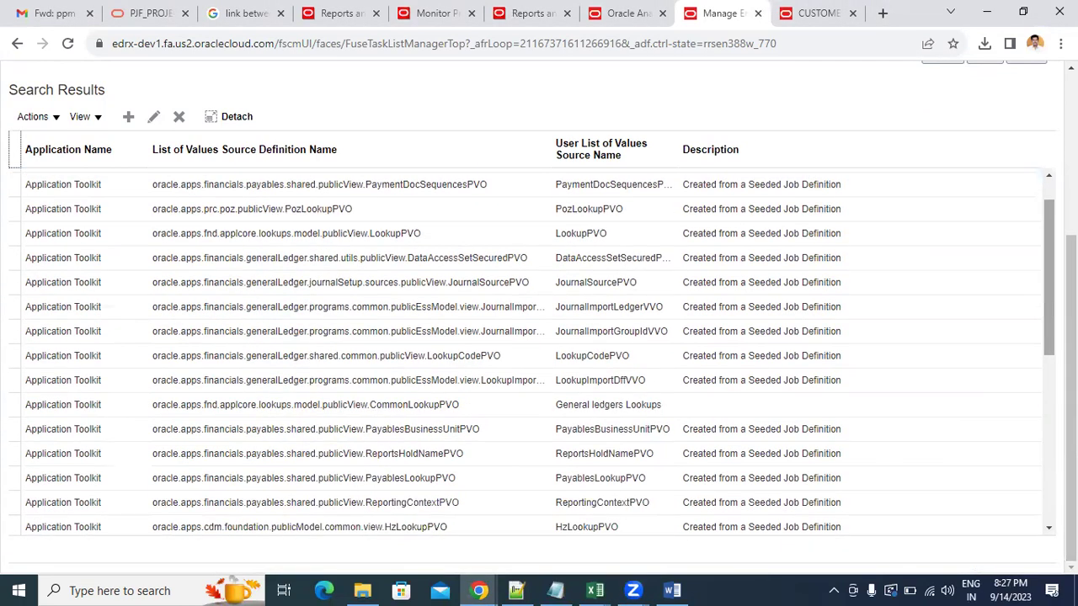
{"action": "left_click", "coordinate": [1050, 516]}
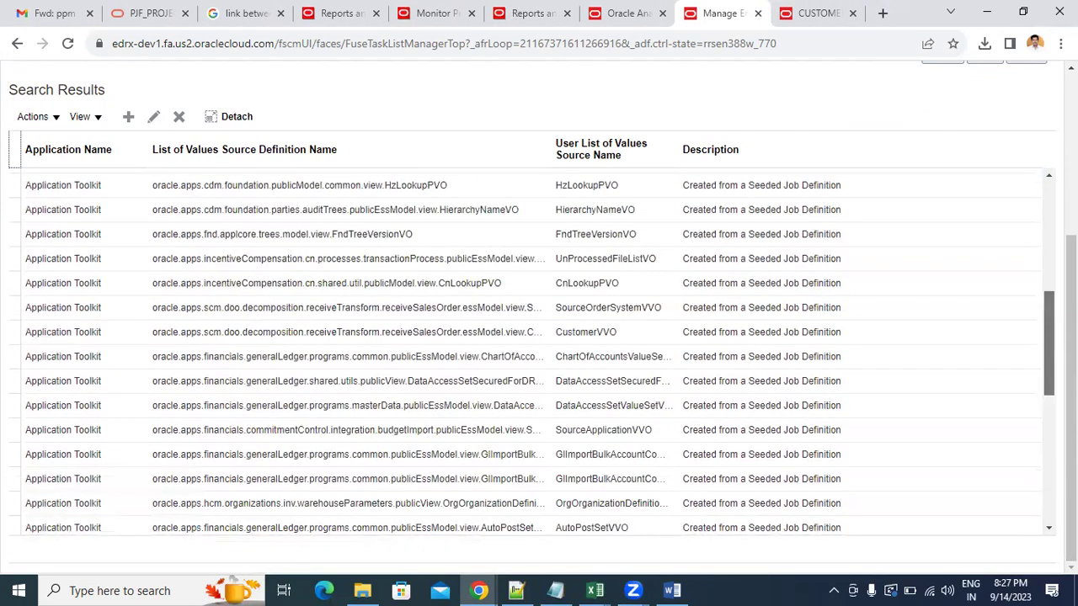
{"action": "left_click", "coordinate": [1050, 515]}
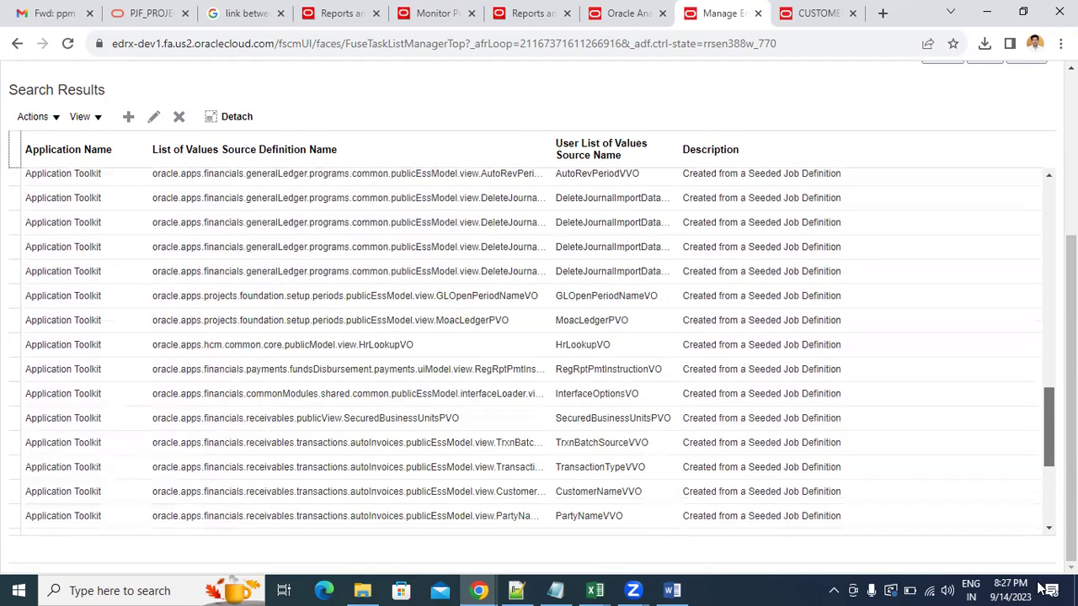
{"action": "left_click_drag", "start_coordinate": [1050, 505], "coordinate": [1034, 249]}
{"action": "scroll", "coordinate": [1034, 249], "scroll_direction": "up", "scroll_amount": 10}
{"action": "scroll", "coordinate": [1035, 253], "scroll_direction": "up", "scroll_amount": 3}
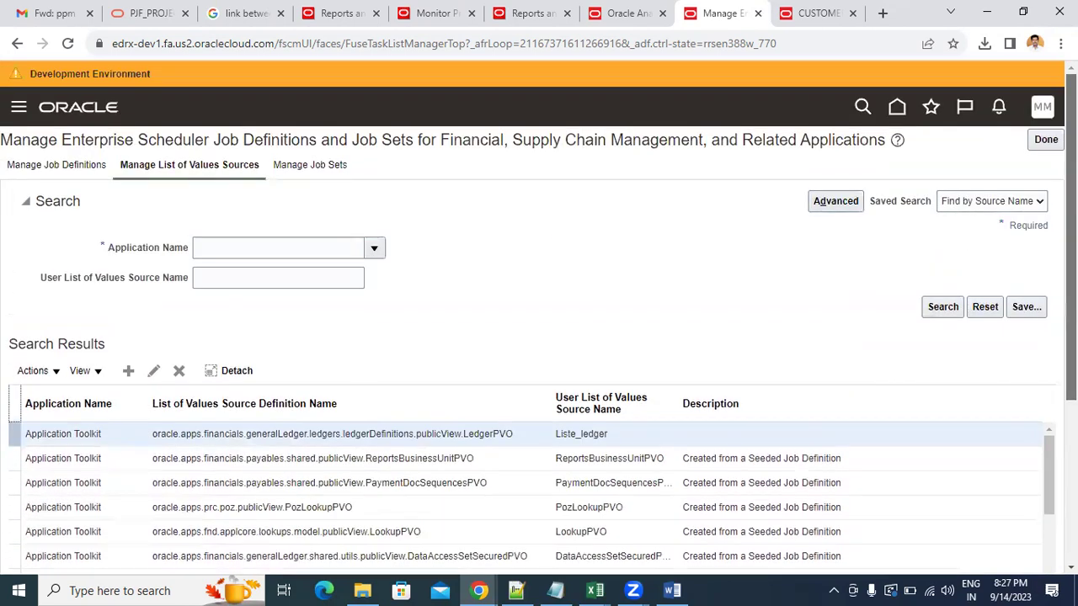
Search Application Toolkit value sources for party_number, returning party_numberAtkEssLOVVO
{"action": "left_click", "coordinate": [233, 281]}
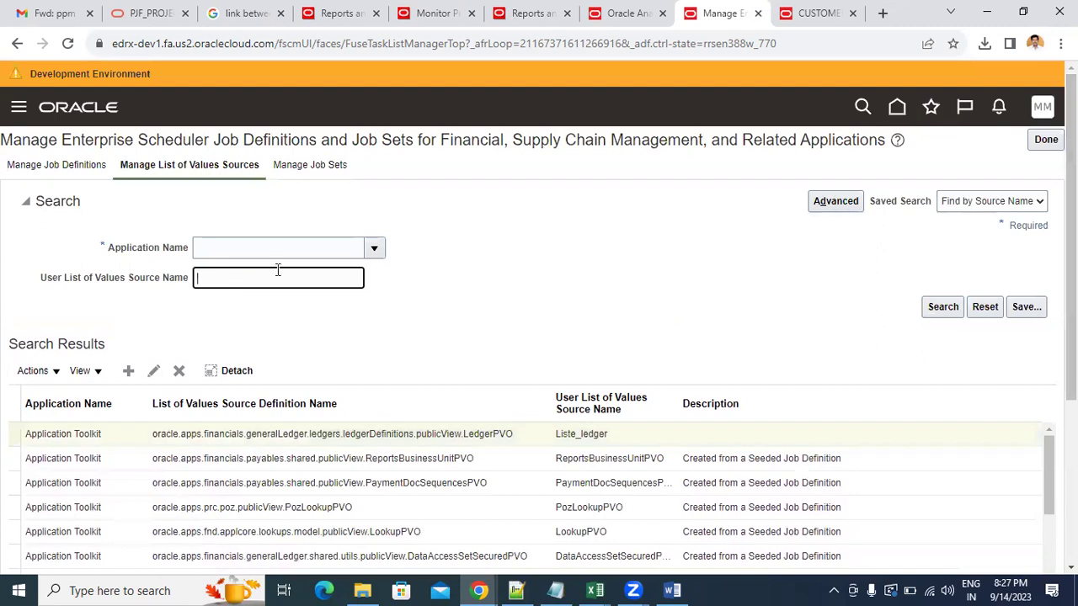
{"action": "left_click", "coordinate": [375, 246]}
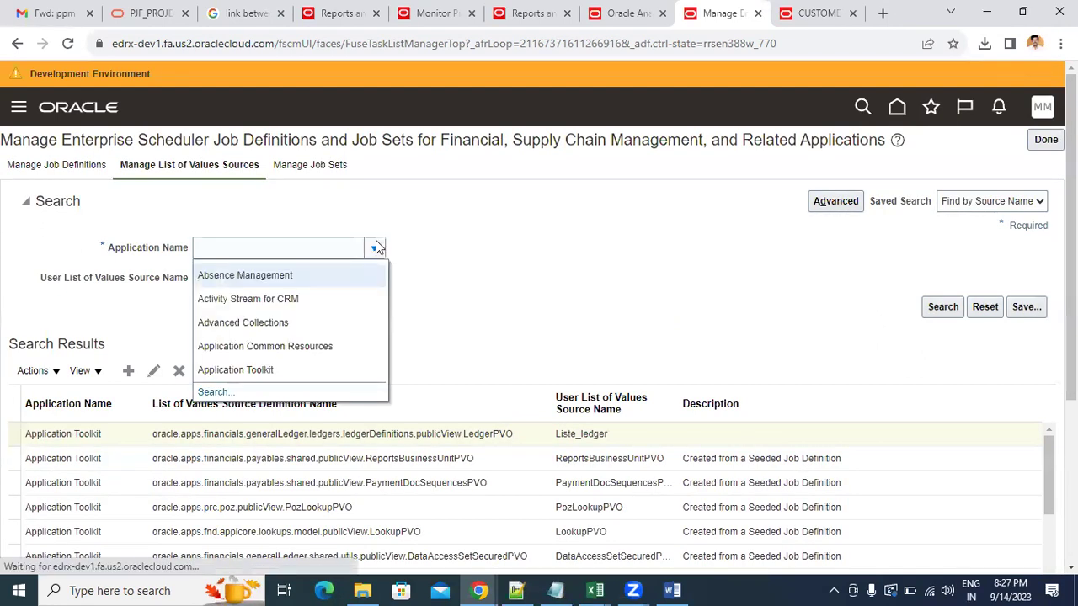
{"action": "left_click", "coordinate": [274, 376]}
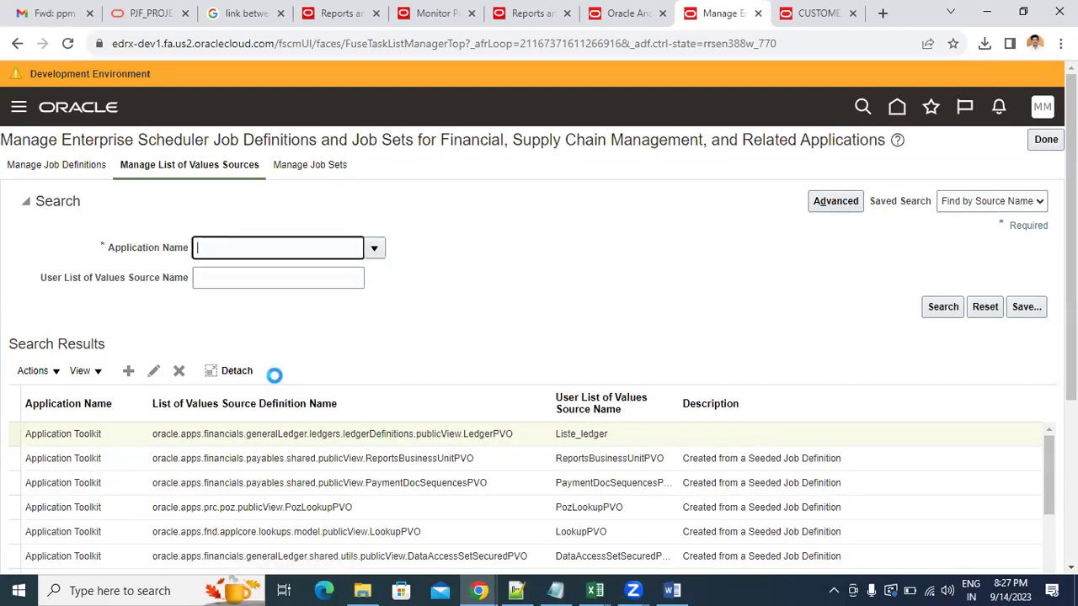
{"action": "type", "text": "Application Toolkit"}
{"action": "left_click", "coordinate": [264, 281]}
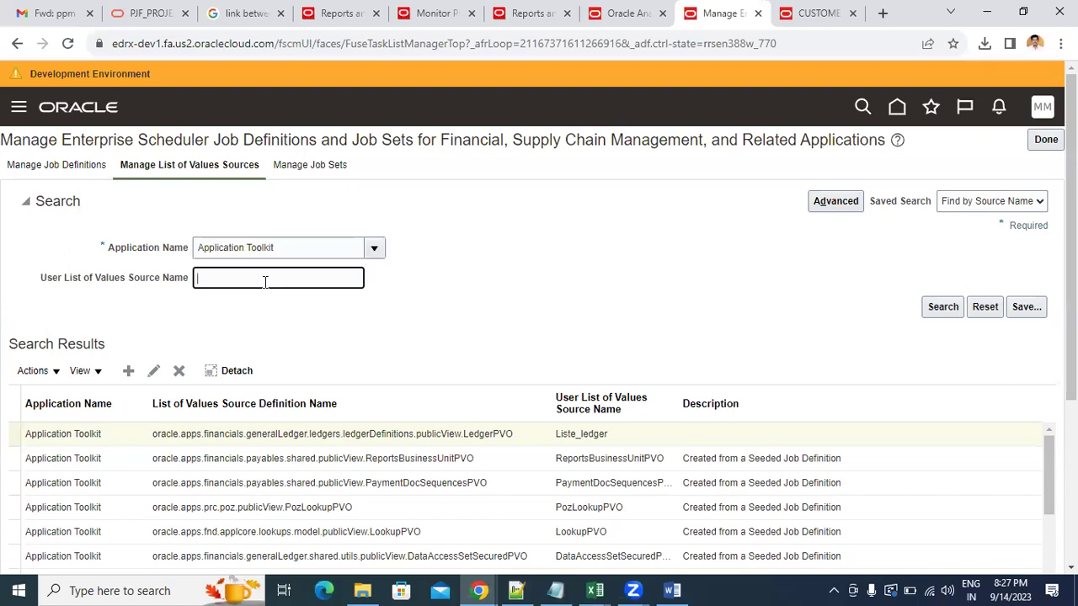
{"action": "type", "text": "part"}
{"action": "type", "text": "y_nu"}
{"action": "type", "text": "mber"}
{"action": "key", "text": "Return"}
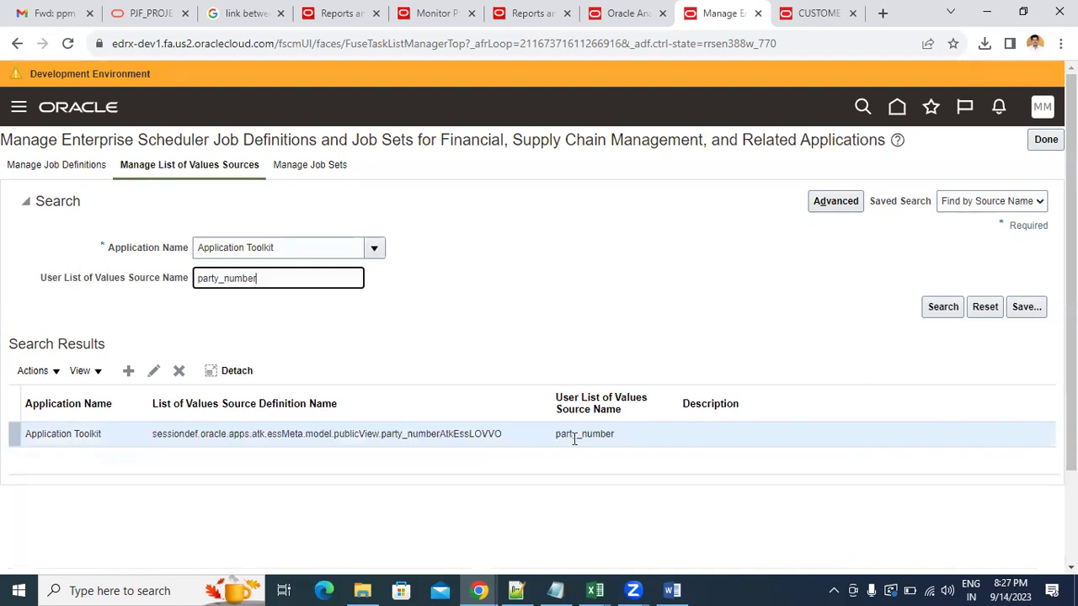
Review the Party_number parameter in CustomerDetailsReport's Parameters table, then finish back at Manage%Enterprise% results
{"action": "left_click", "coordinate": [74, 167]}
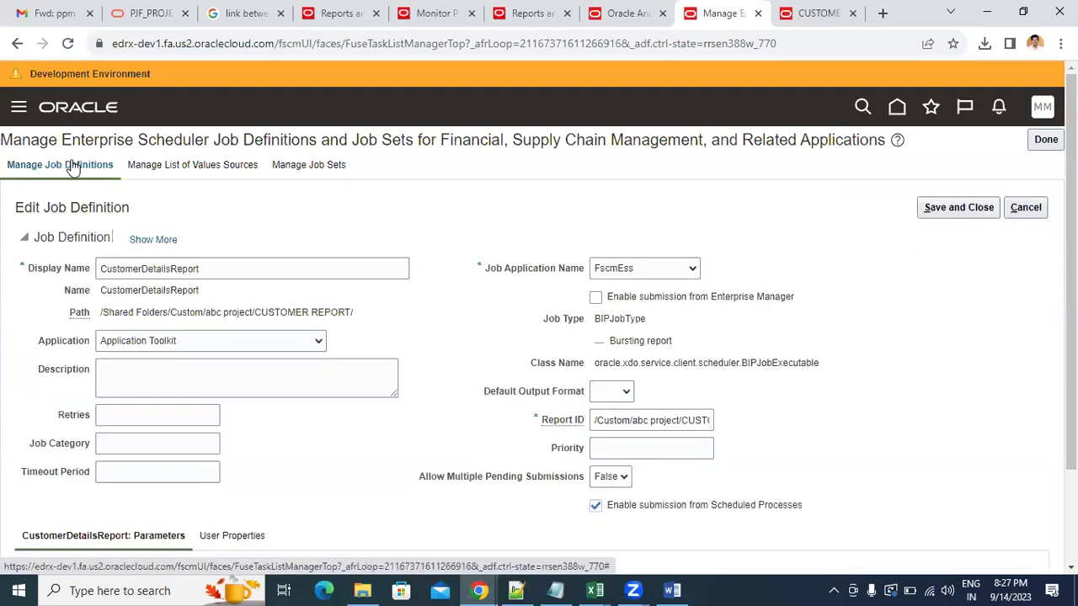
{"action": "scroll", "coordinate": [627, 379], "scroll_direction": "down", "scroll_amount": 2}
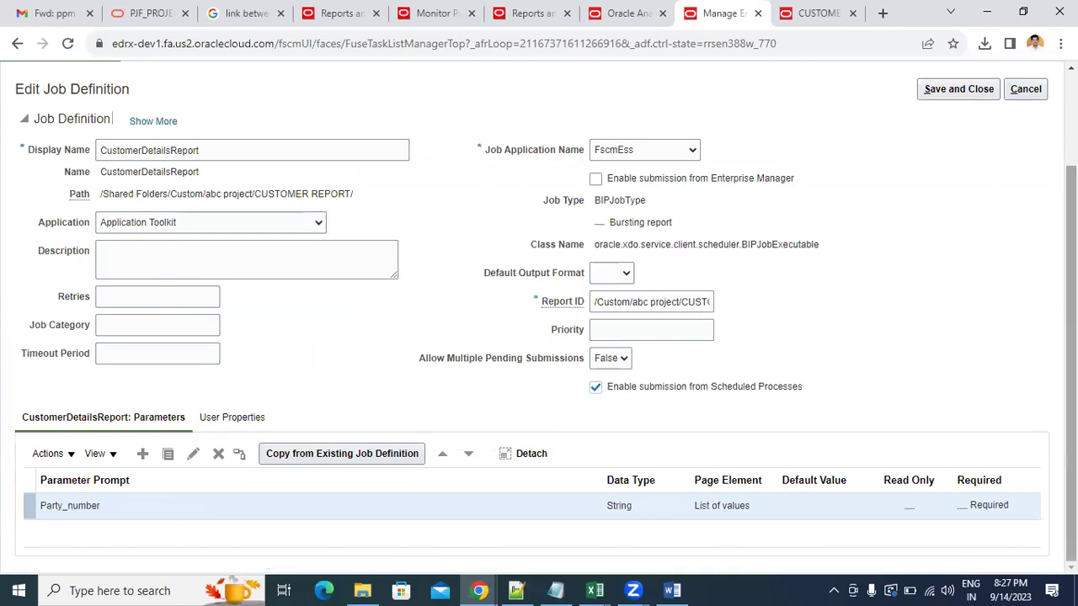
{"action": "scroll", "coordinate": [539, 337], "scroll_direction": "up", "scroll_amount": 2}
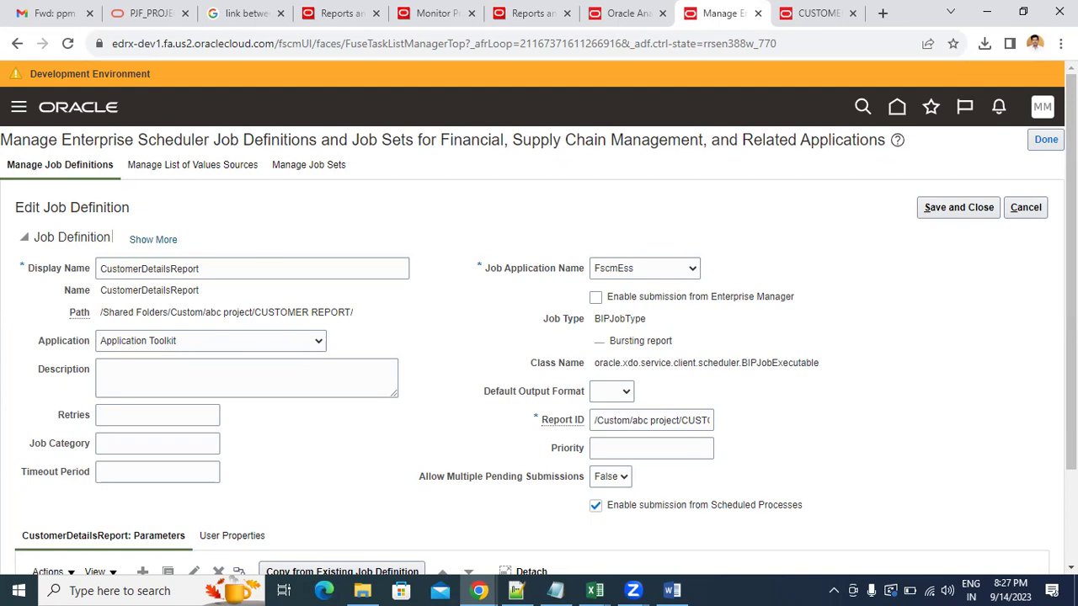
{"action": "left_click", "coordinate": [1046, 139]}
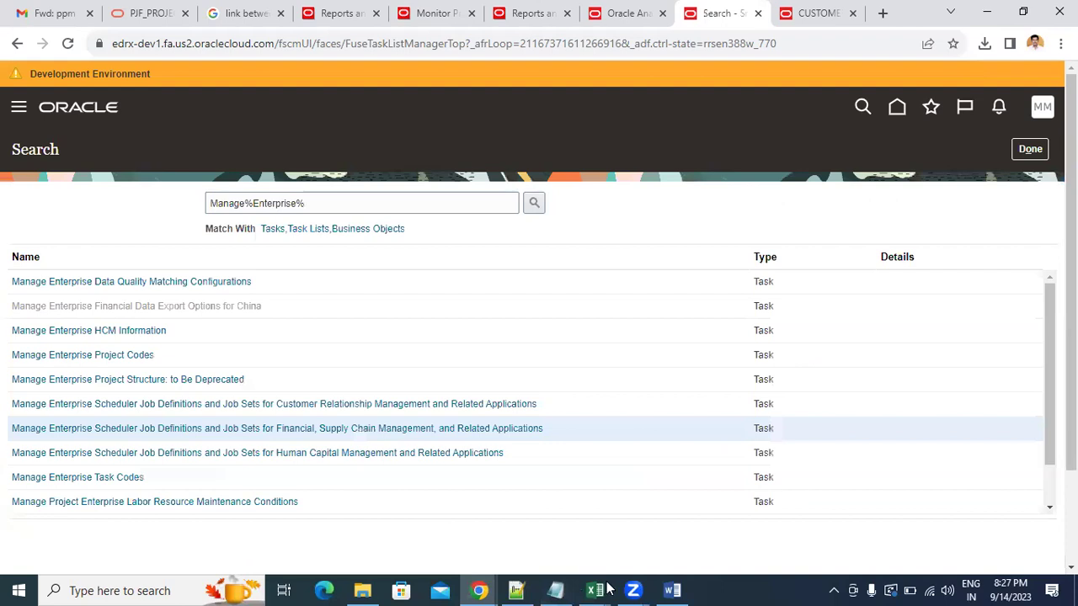
Bring up the CUSTOMER DATA MODEL page with its downloaded XML, then move to the blank Word document
{"action": "left_click", "coordinate": [487, 590]}
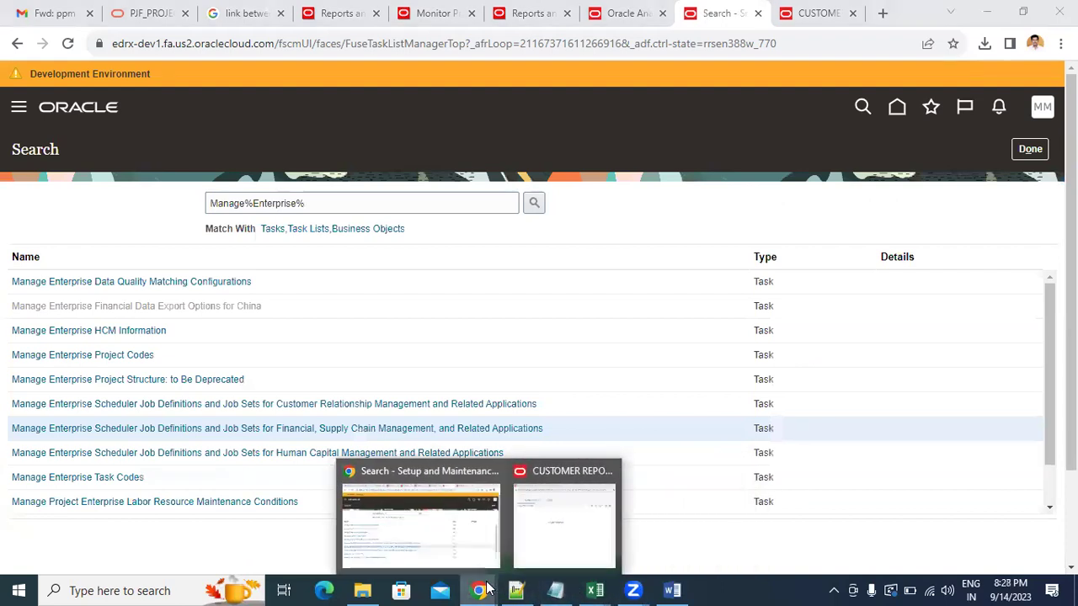
{"action": "left_click", "coordinate": [522, 9]}
{"action": "left_click", "coordinate": [812, 12]}
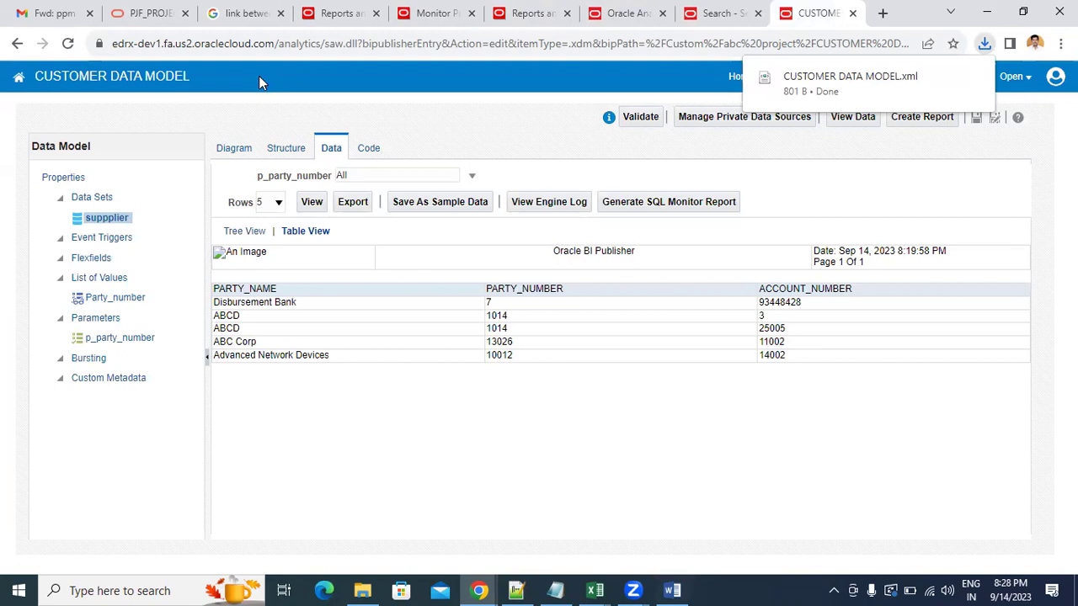
{"action": "key", "text": "alt+Tab"}
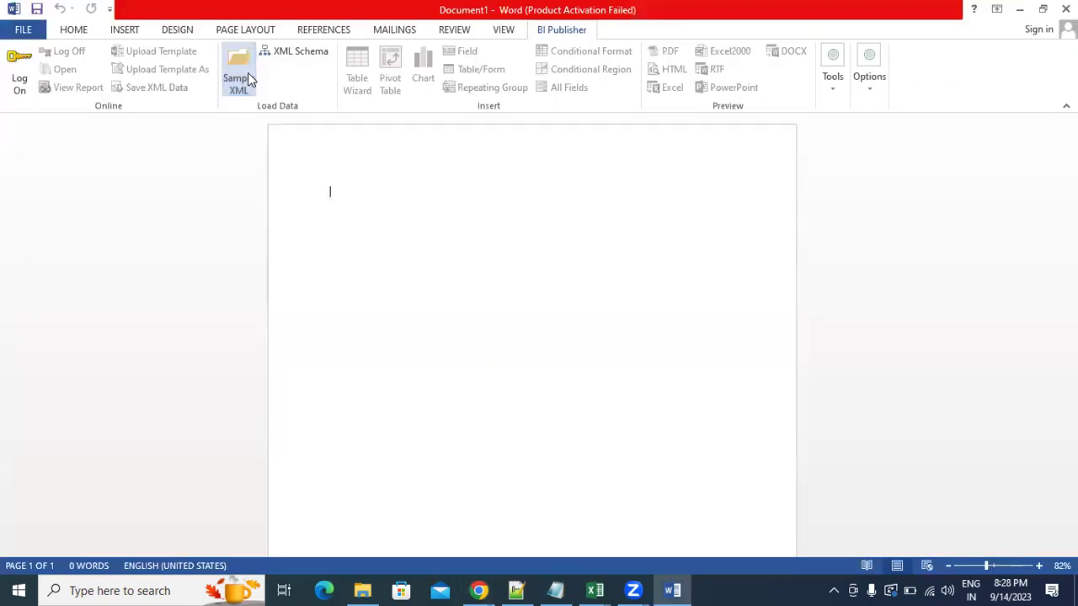
Load CUSTOMER DATA MODEL as sample XML and check its PARTY_NAME, PARTY_NUMBER and ACCOUNT_NUMBER fields
{"action": "left_click", "coordinate": [247, 73]}
{"action": "left_click", "coordinate": [215, 138]}
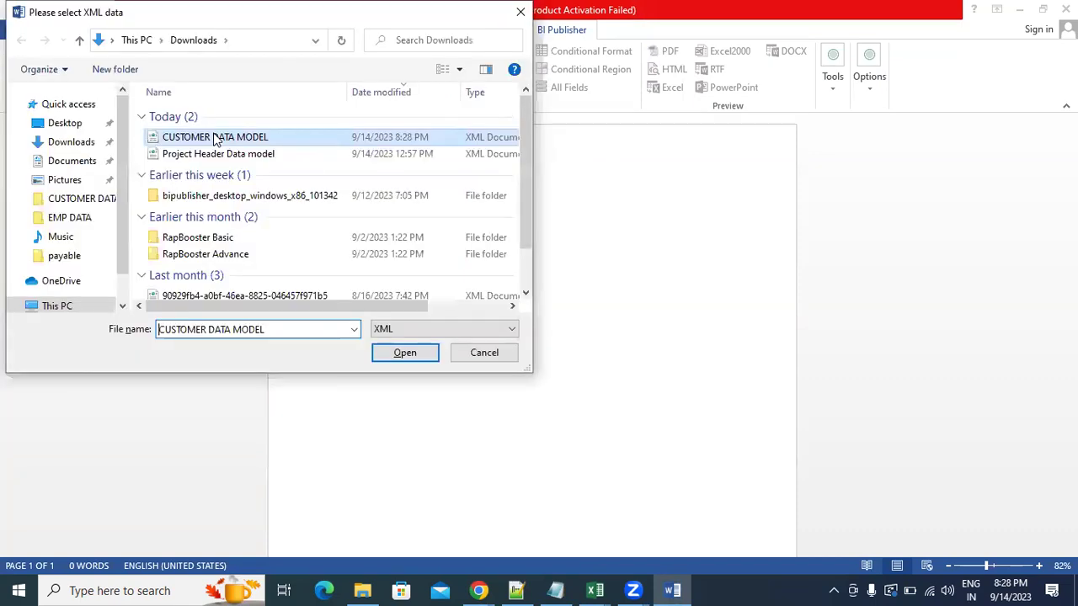
{"action": "left_click", "coordinate": [408, 354]}
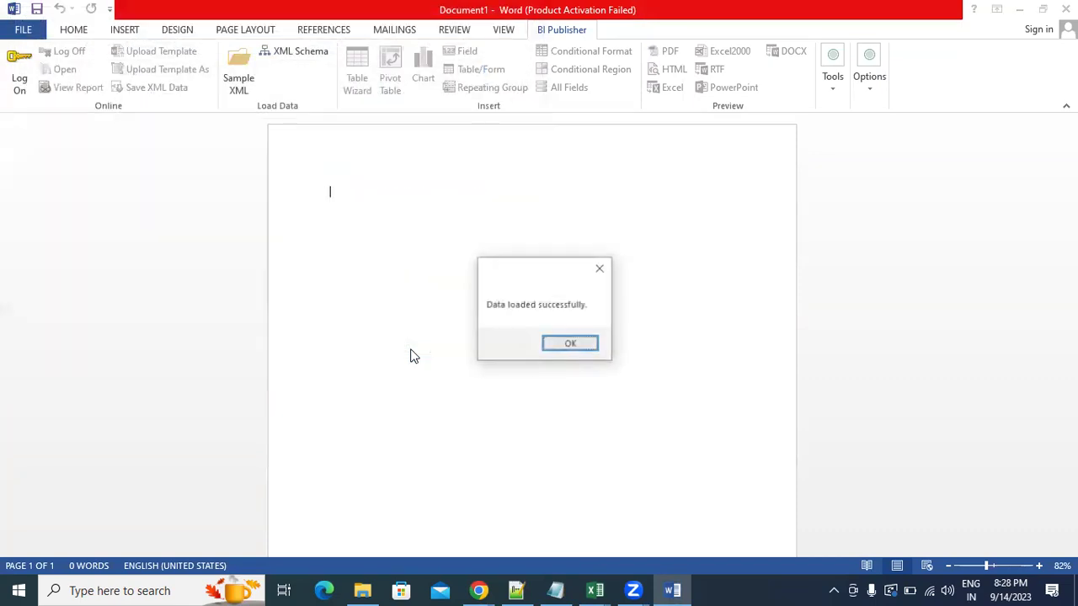
{"action": "left_click", "coordinate": [580, 350]}
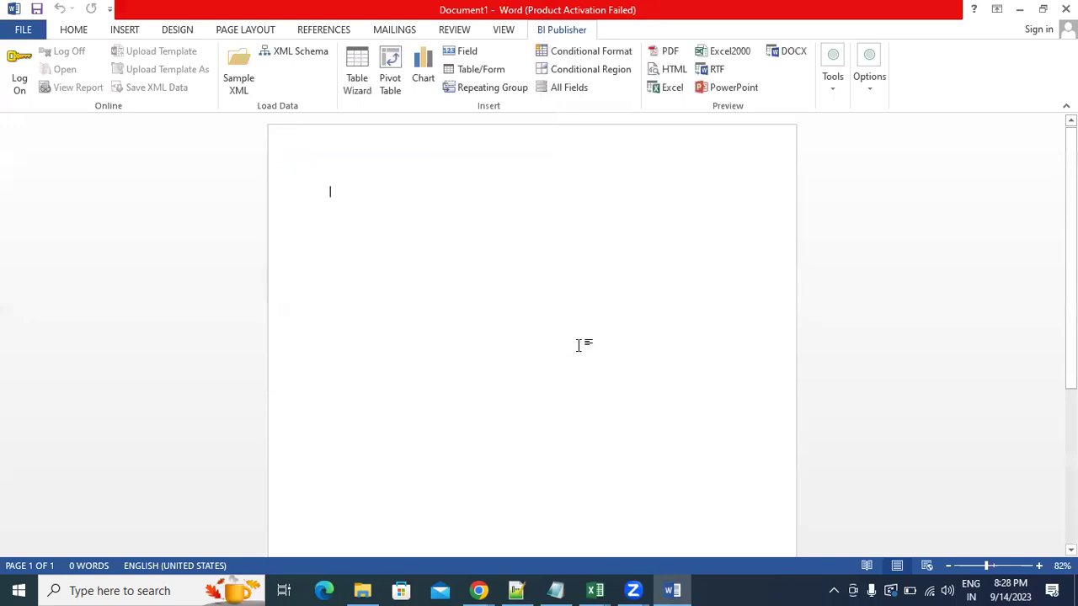
{"action": "left_click", "coordinate": [462, 57]}
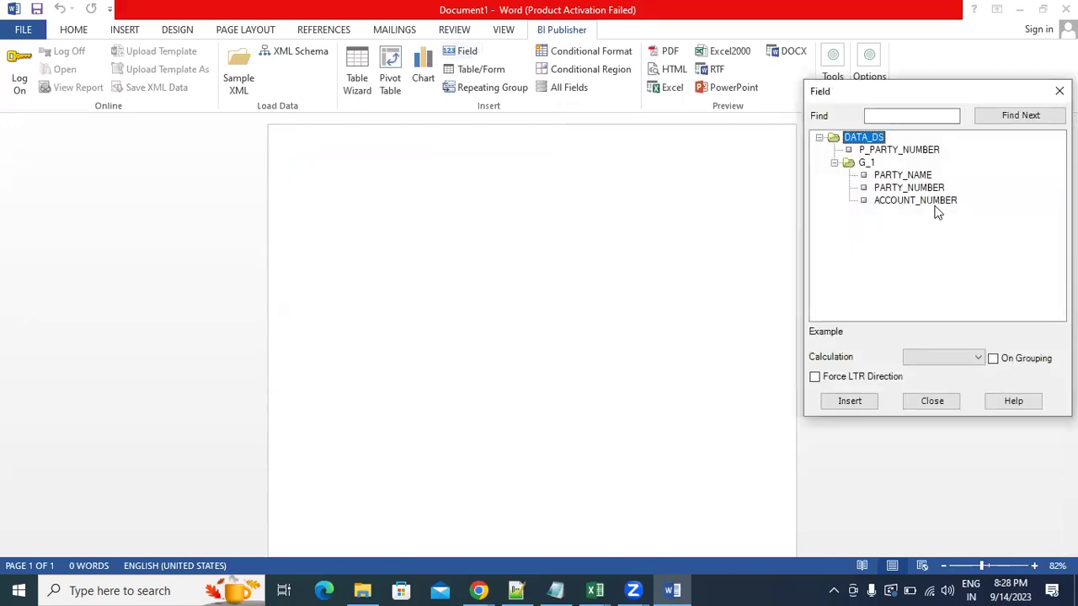
{"action": "left_click", "coordinate": [945, 401]}
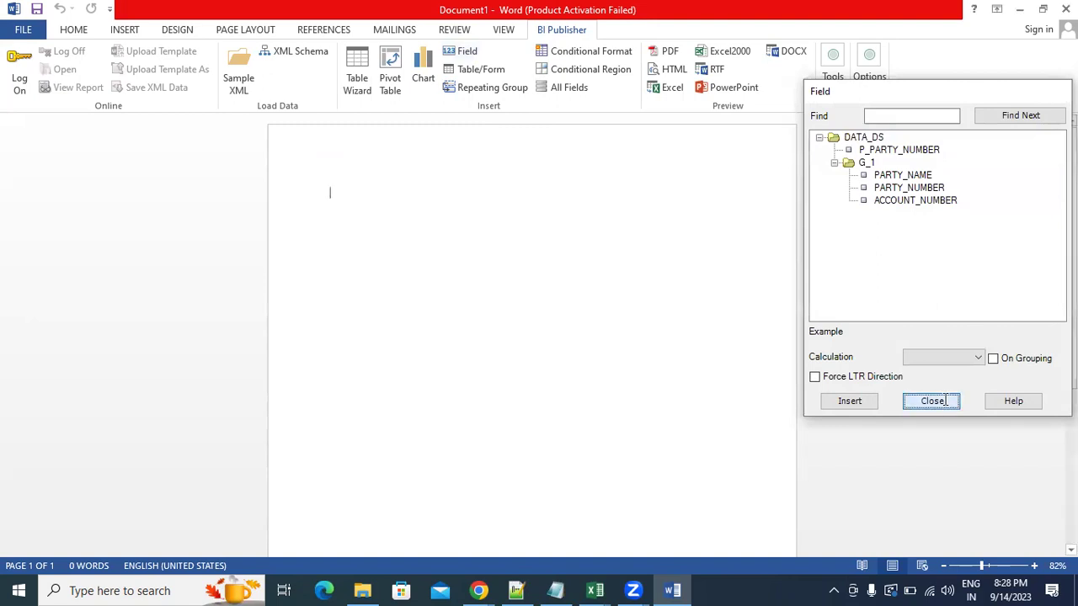
Insert a three-column, two-row table and move it further down the page
{"action": "left_click", "coordinate": [117, 33]}
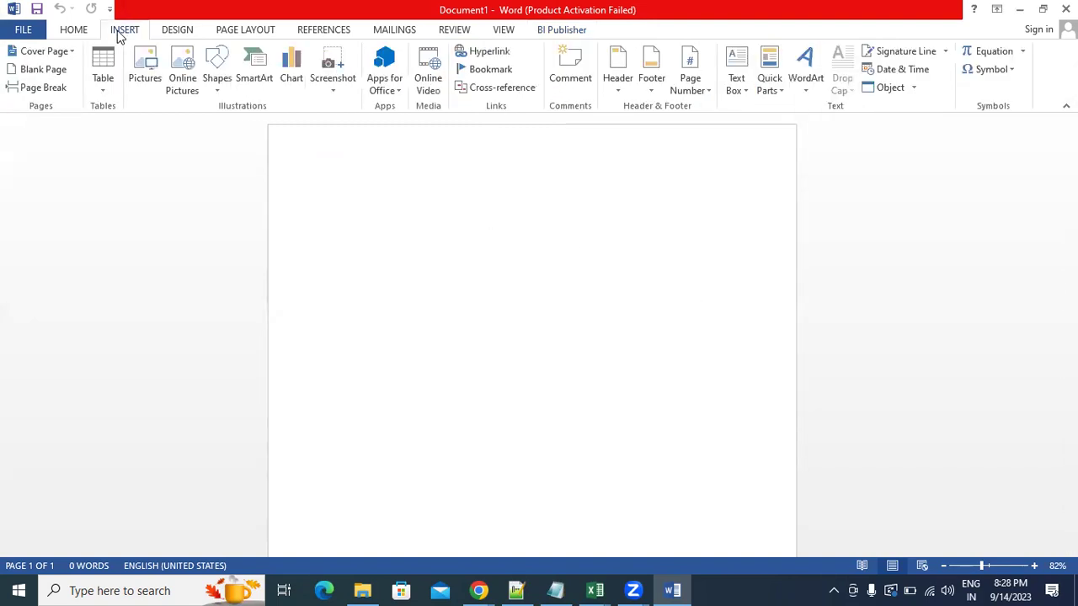
{"action": "left_click", "coordinate": [102, 90]}
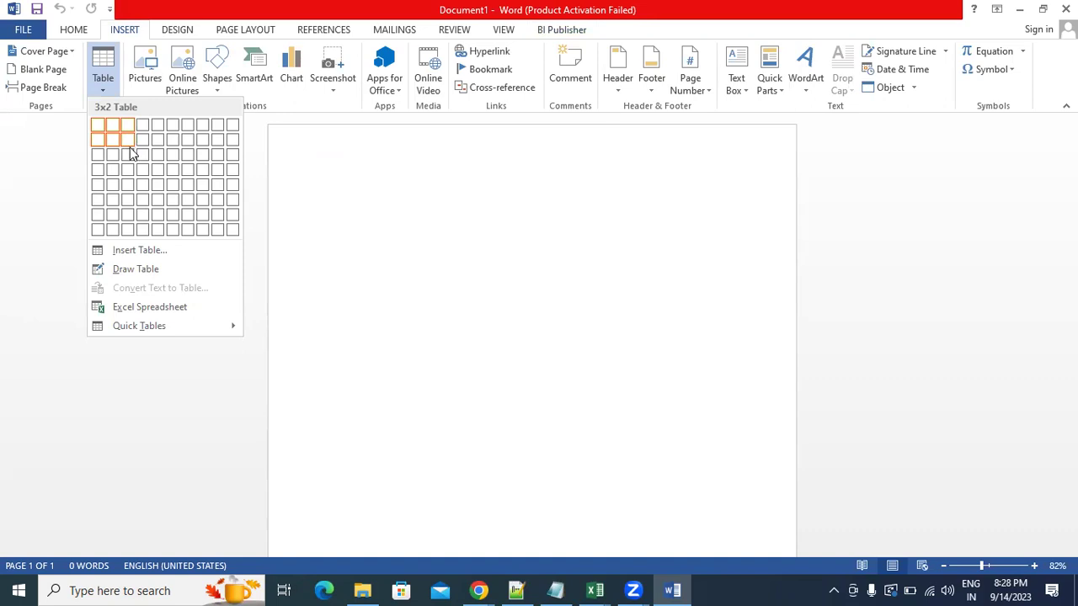
{"action": "left_click", "coordinate": [130, 140]}
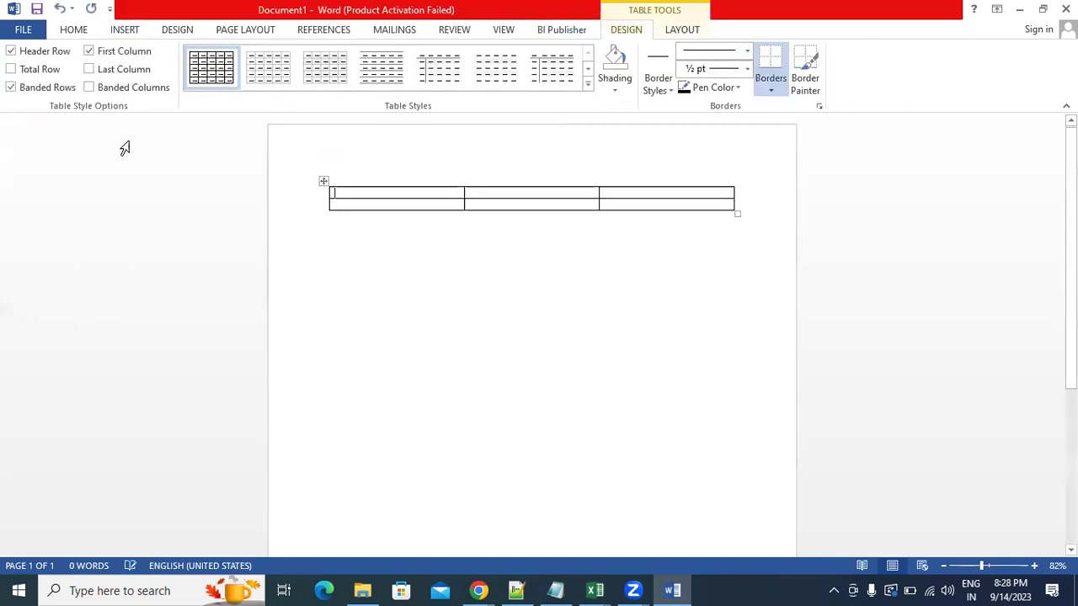
{"action": "left_click", "coordinate": [345, 171]}
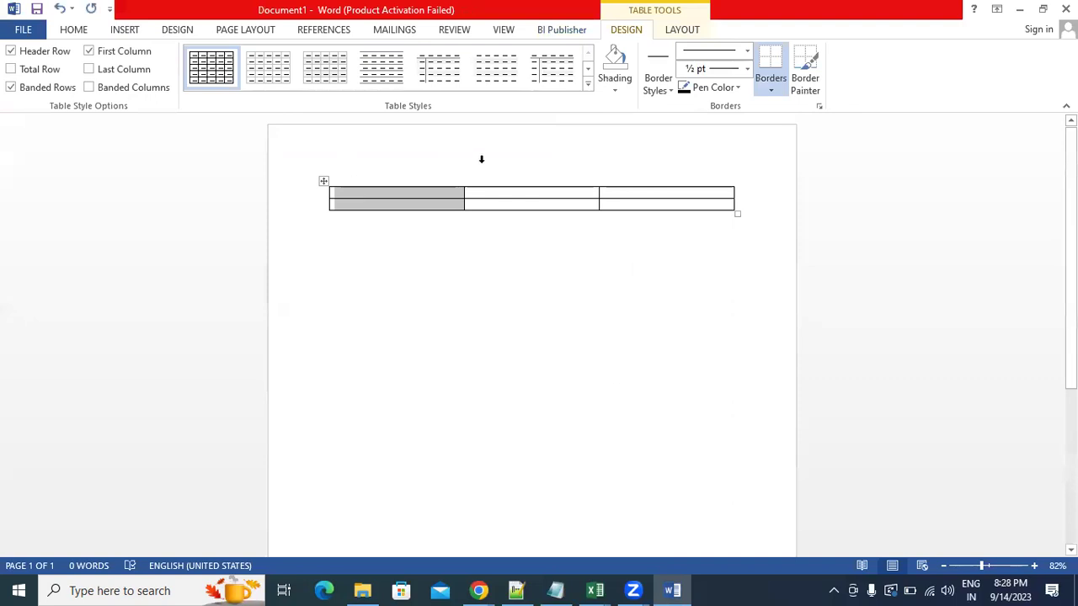
{"action": "left_click_drag", "start_coordinate": [324, 181], "coordinate": [322, 327]}
Insert a two-cell, one-row table above it and make it narrower
{"action": "left_click", "coordinate": [334, 241]}
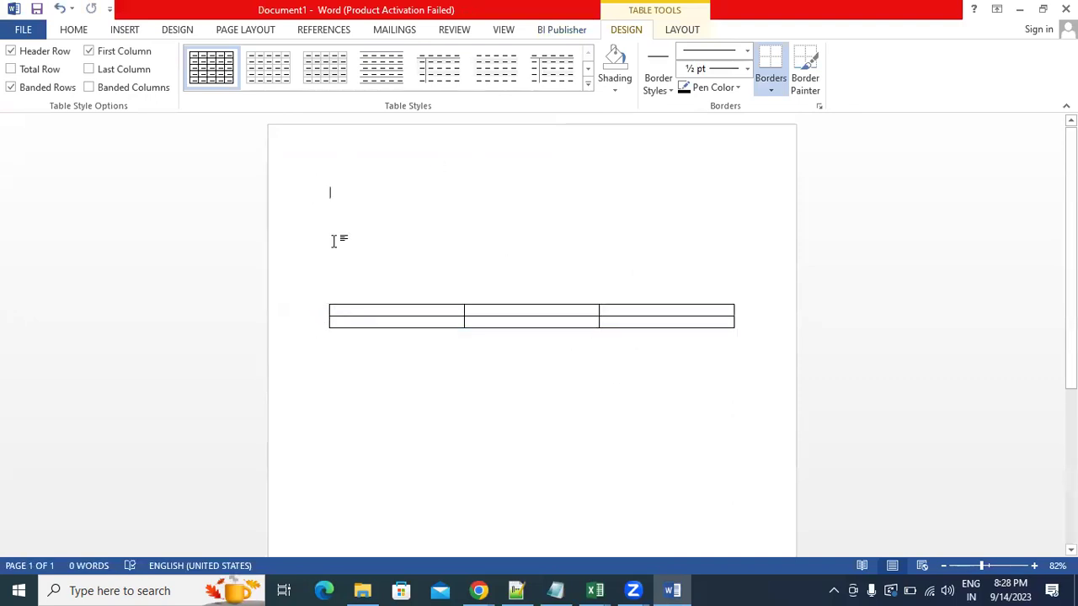
{"action": "key", "text": "Down"}
{"action": "key", "text": "Down"}
{"action": "key", "text": "Down"}
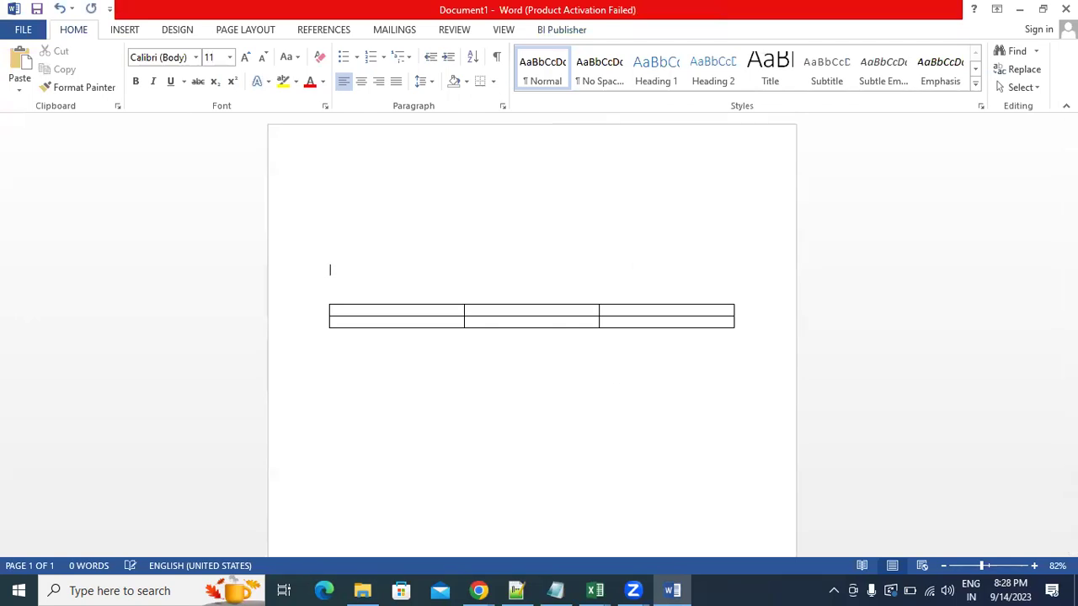
{"action": "left_click", "coordinate": [124, 31]}
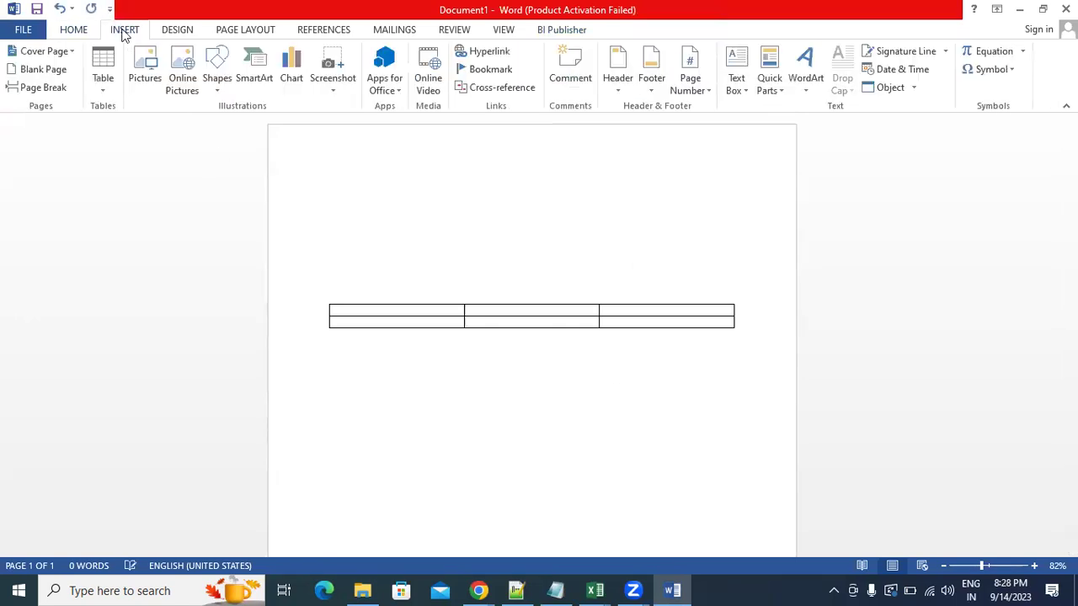
{"action": "left_click", "coordinate": [102, 87]}
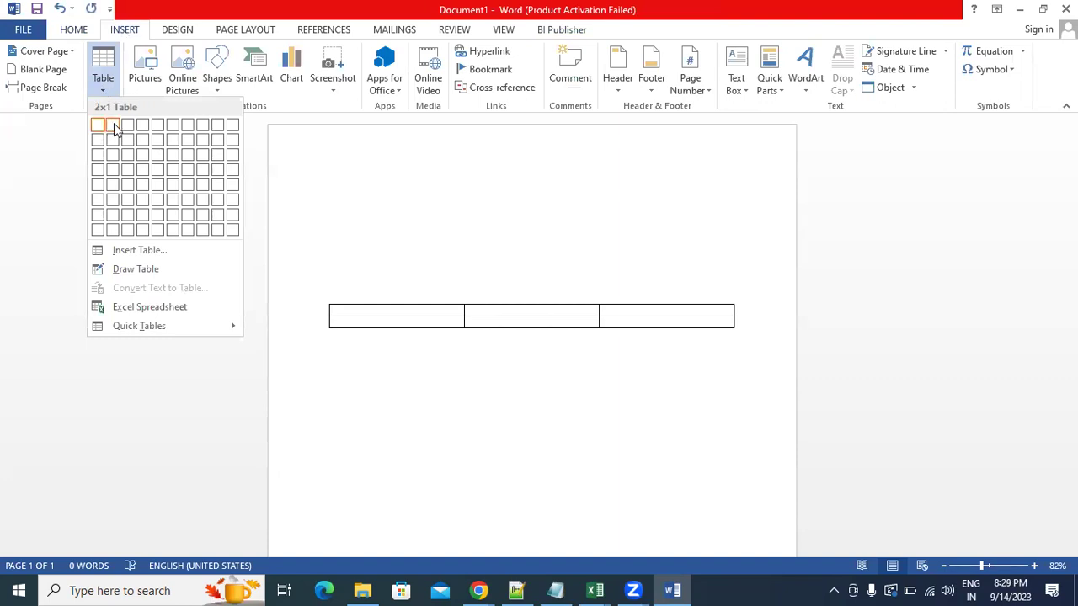
{"action": "left_click", "coordinate": [114, 125]}
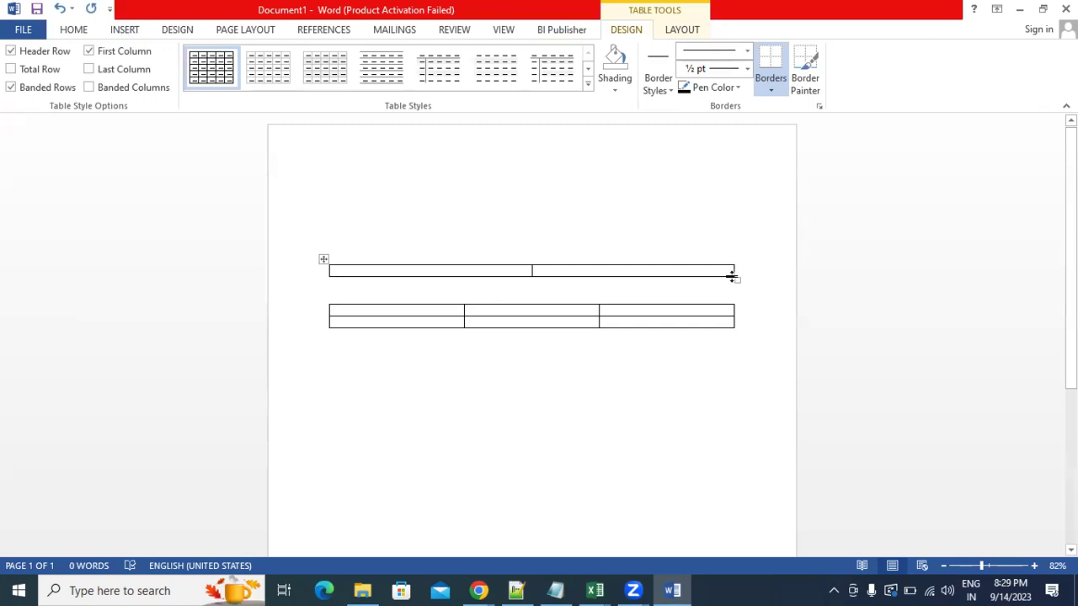
{"action": "left_click_drag", "start_coordinate": [739, 282], "coordinate": [507, 282]}
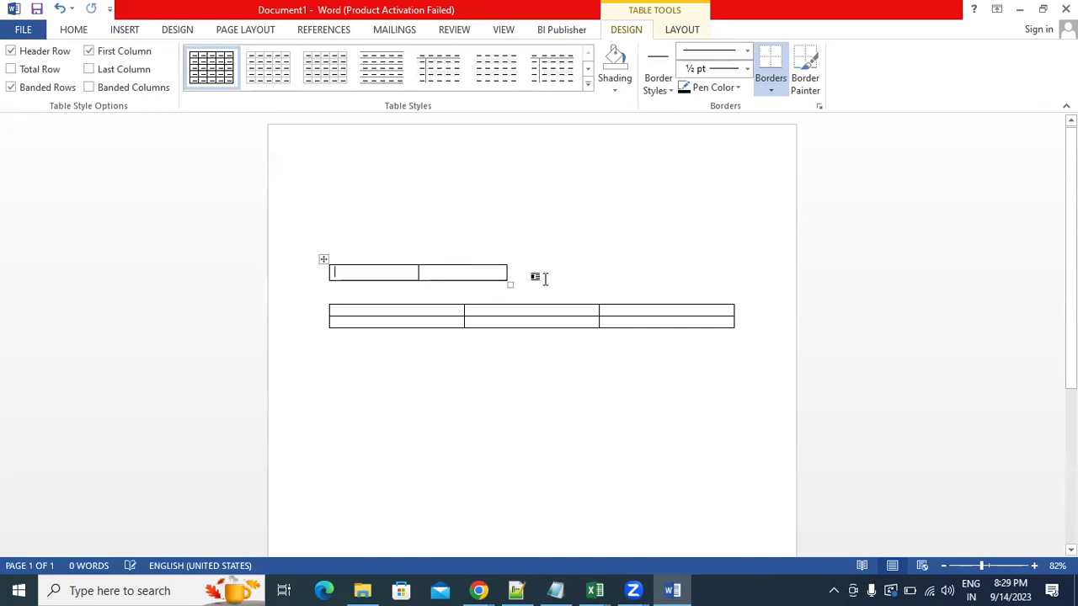
{"action": "left_click", "coordinate": [388, 311]}
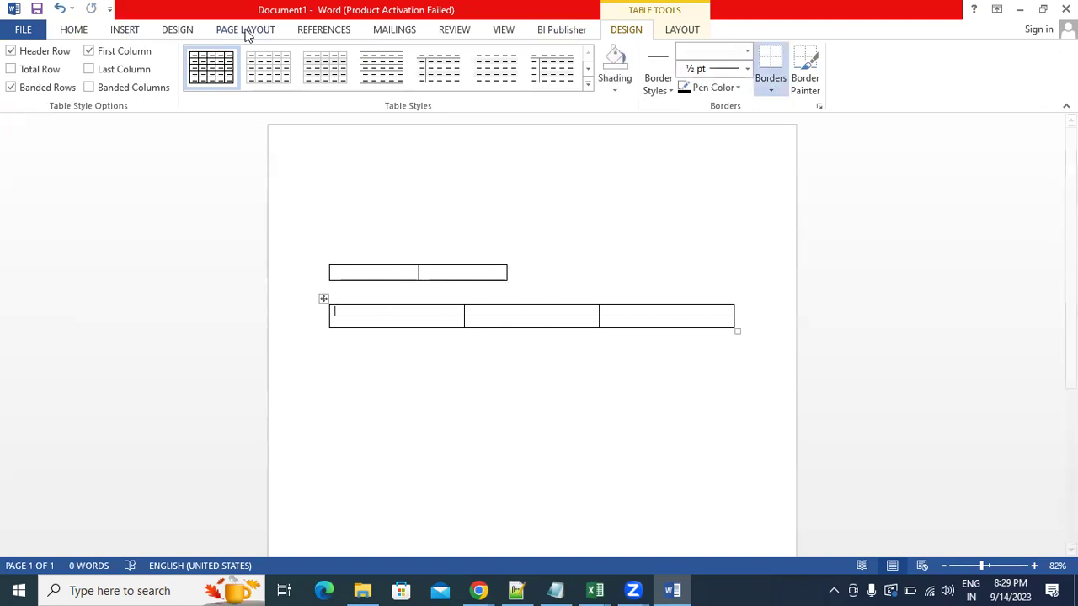
{"action": "left_click", "coordinate": [128, 34]}
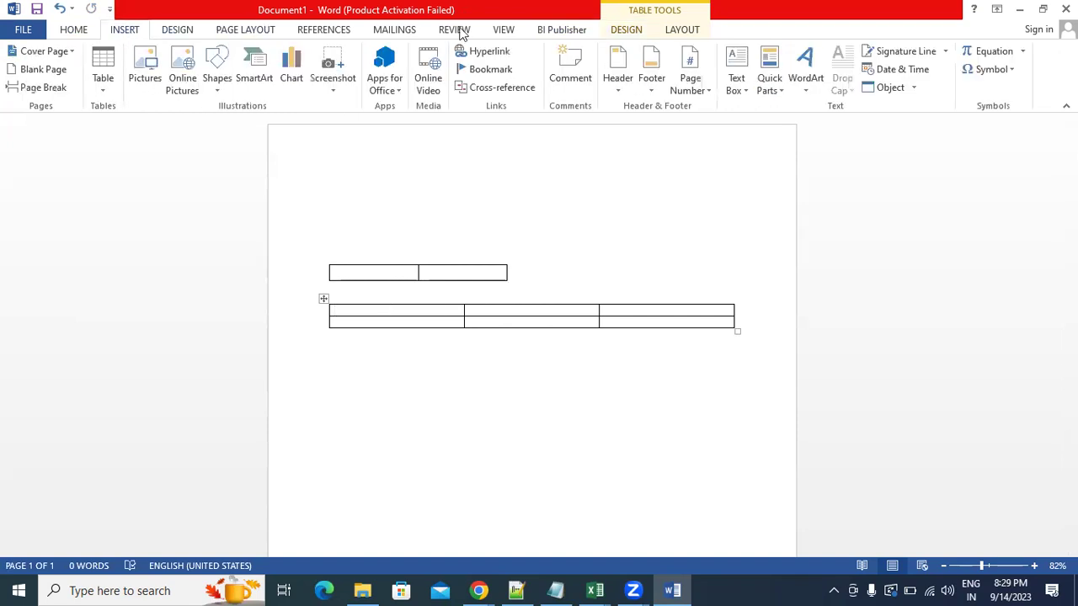
Open the BI Publisher field list and type a column heading in the customer table's first cell
{"action": "left_click", "coordinate": [564, 32]}
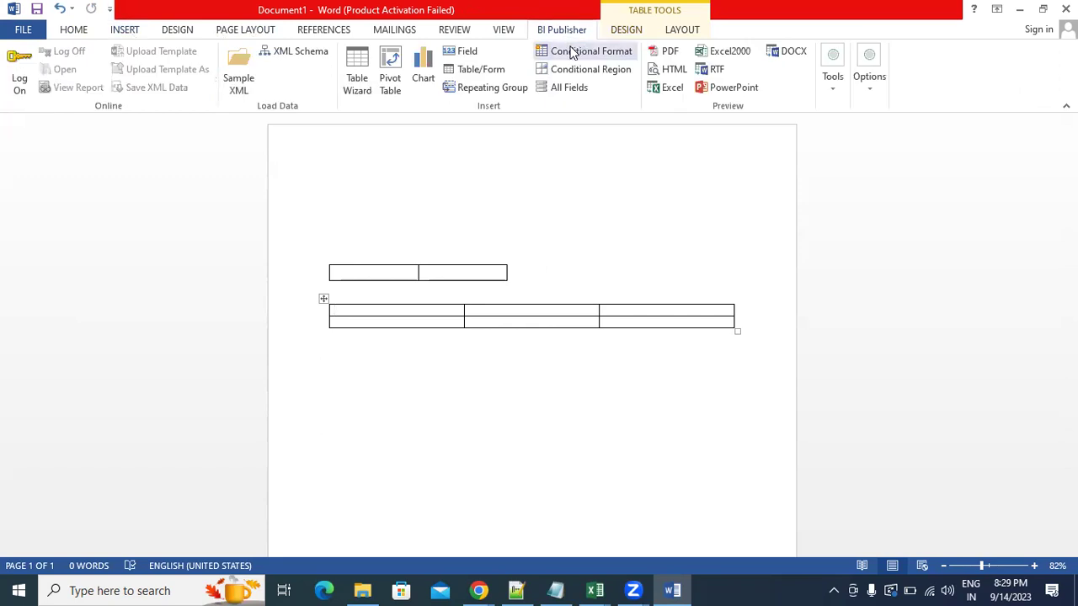
{"action": "left_click", "coordinate": [465, 53]}
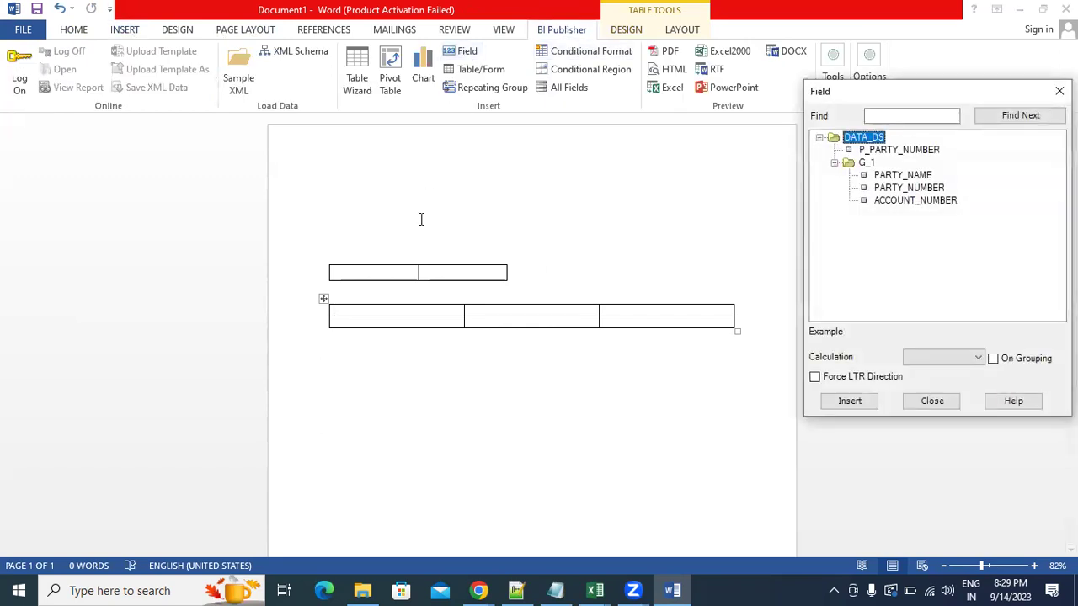
{"action": "left_click", "coordinate": [362, 314]}
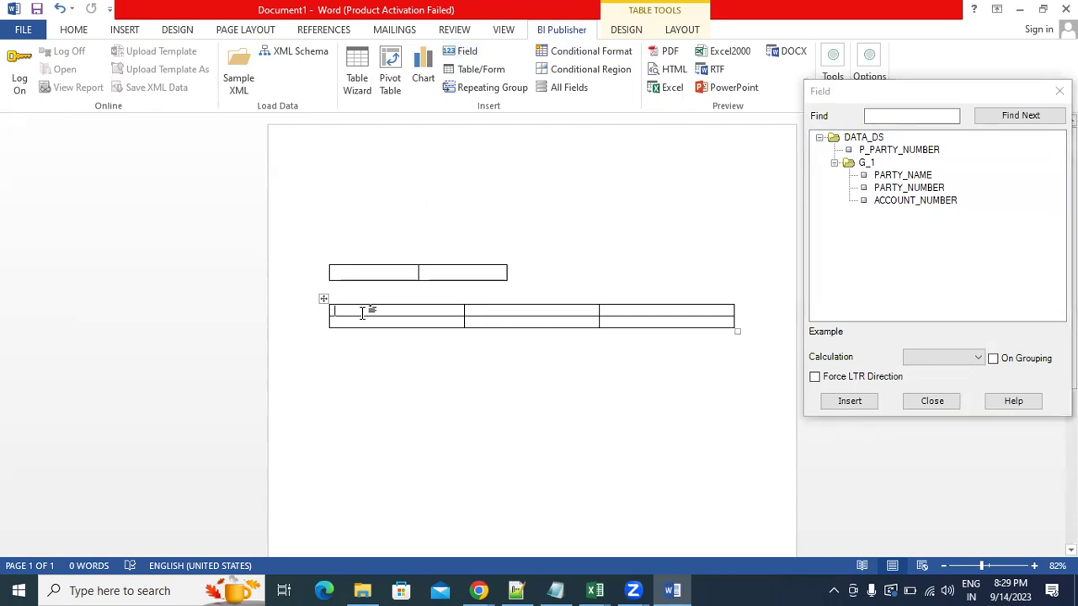
{"action": "type", "text": "P"}
{"action": "key", "text": "BackSpace"}
{"action": "type", "text": "PP"}
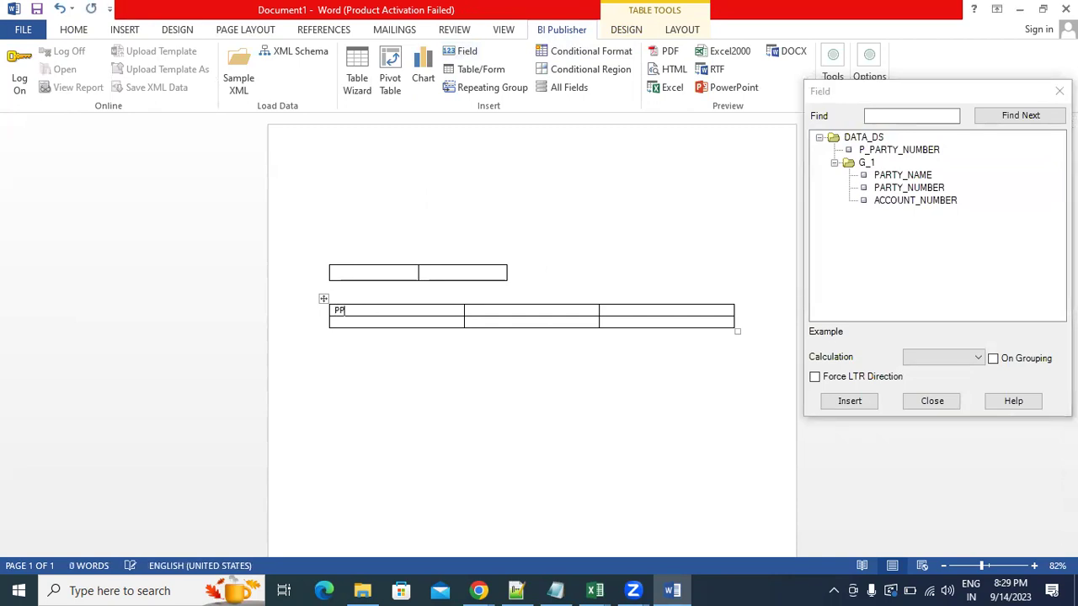
{"action": "type", "text": "AR"}
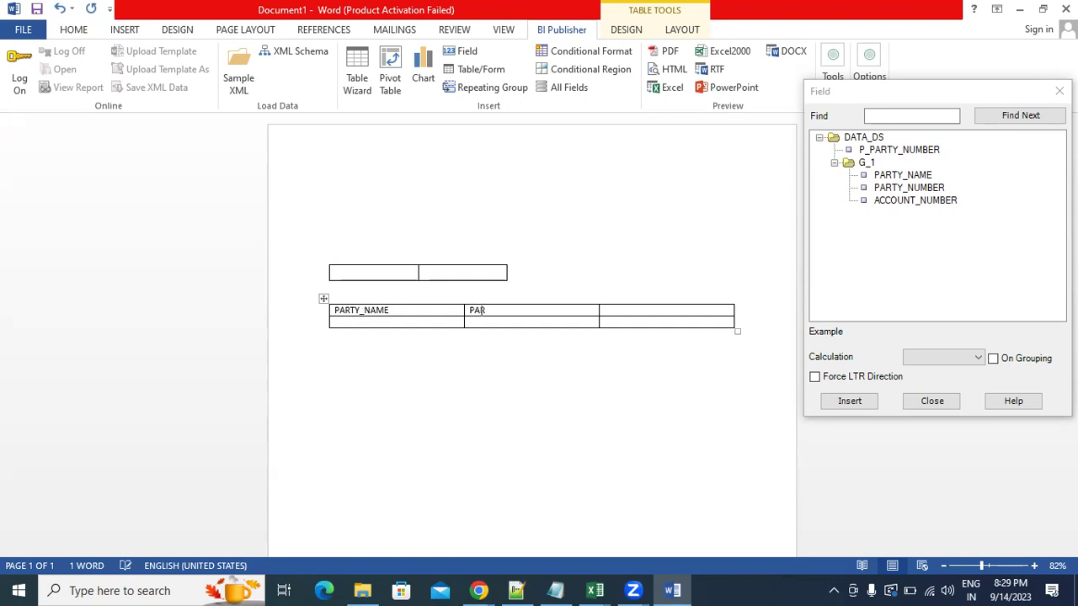
{"action": "type", "text": "TY_NU"}
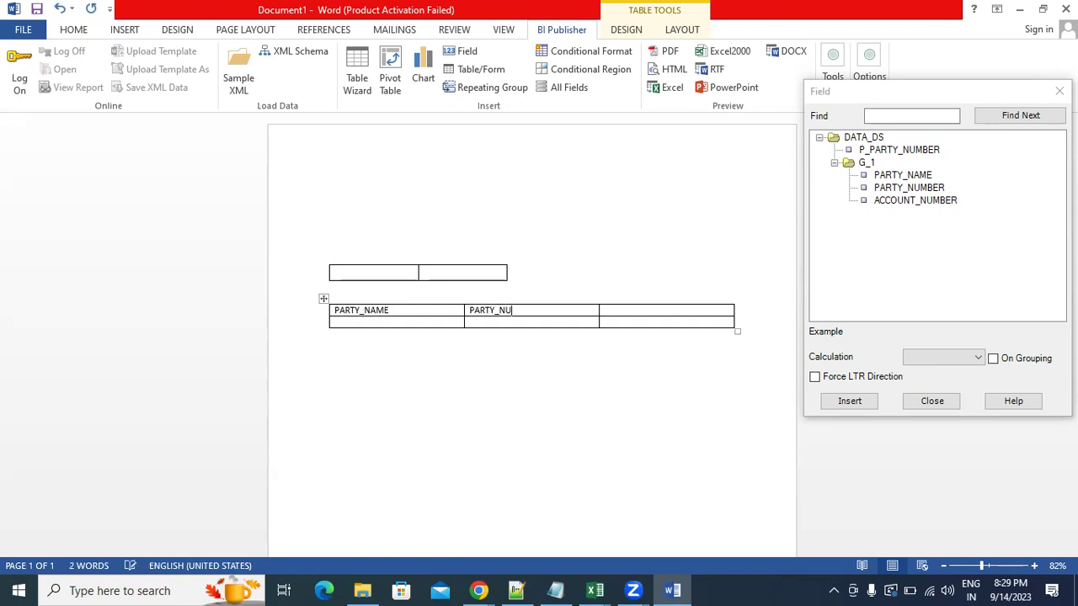
{"action": "type", "text": "MBE"}
{"action": "type", "text": "A"}
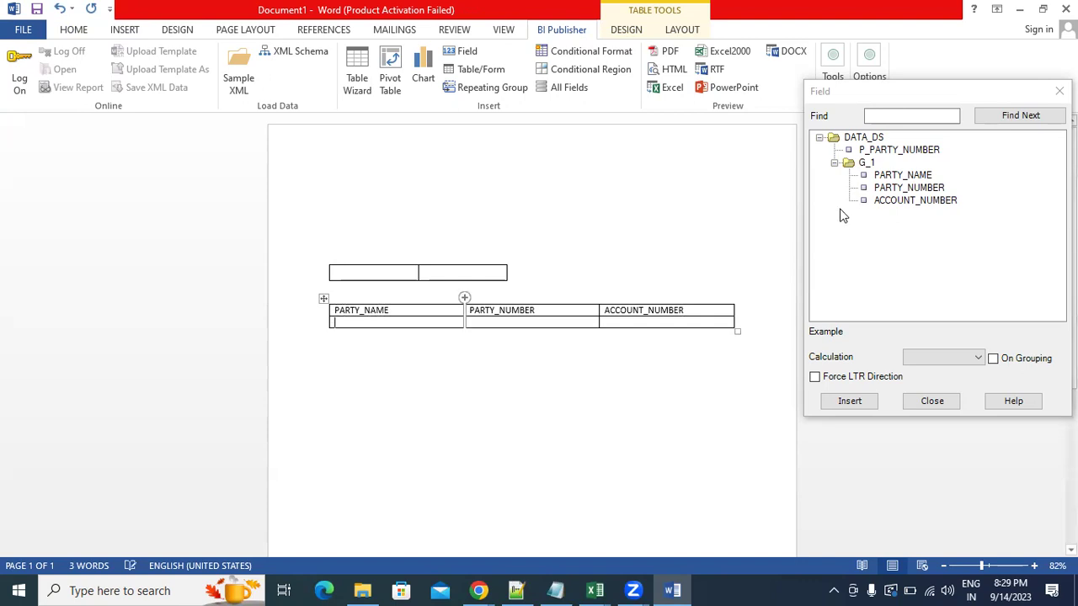
Insert PARTY_NAME, PARTY_NUMBER and ACCOUNT_NUMBER fields into the customer table's three data cells
{"action": "left_click", "coordinate": [896, 178]}
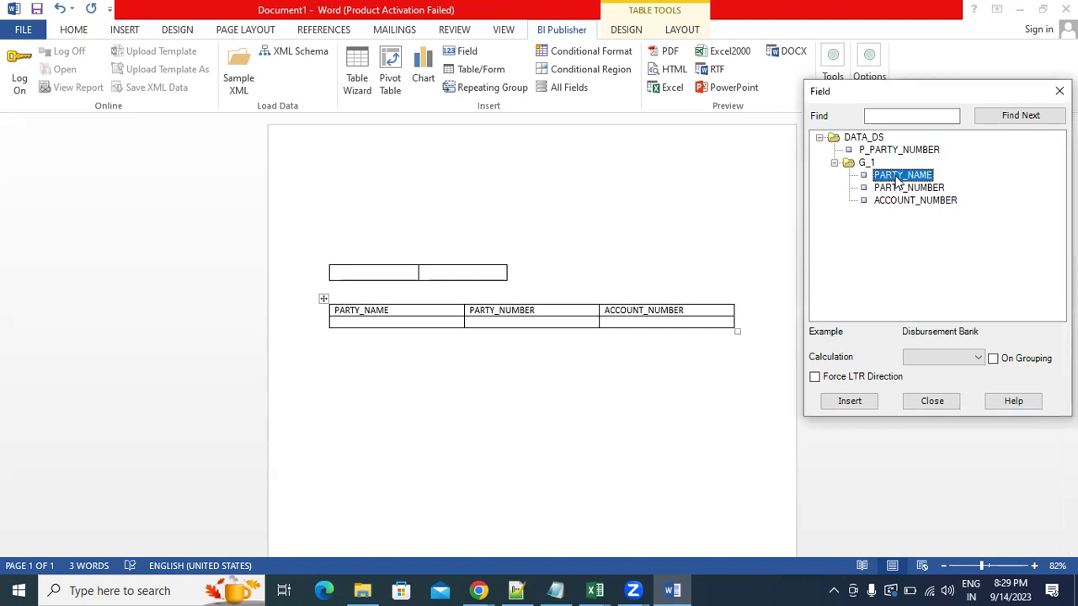
{"action": "left_click", "coordinate": [859, 403]}
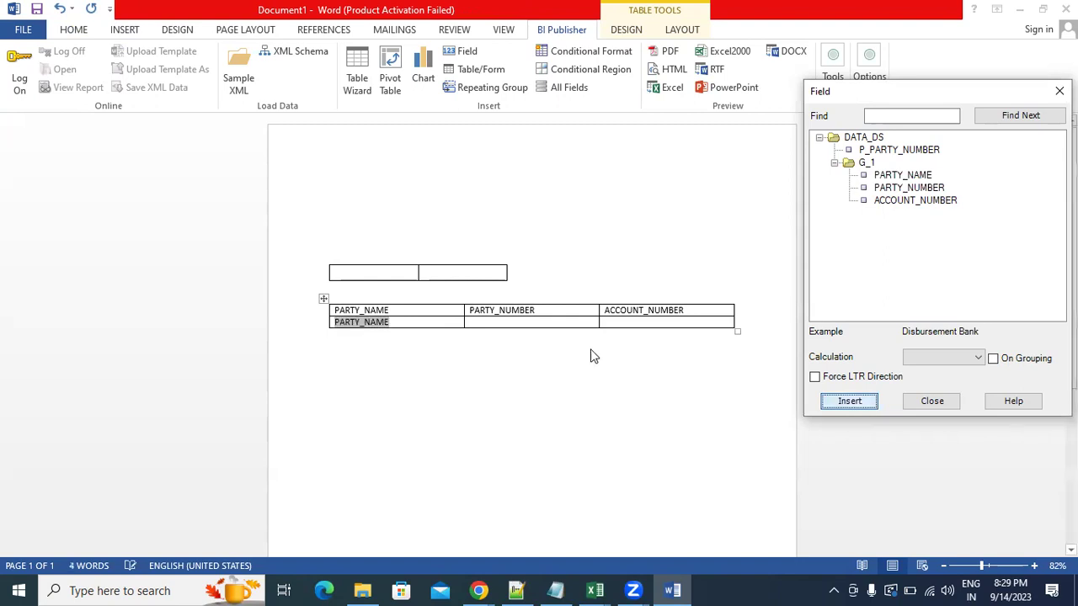
{"action": "left_click", "coordinate": [548, 320]}
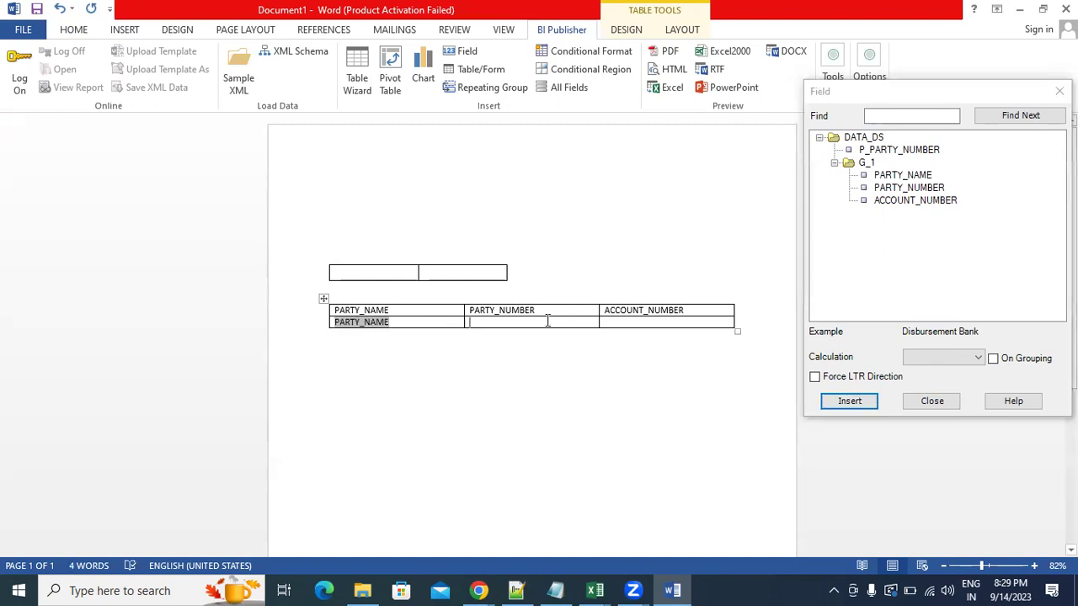
{"action": "left_click", "coordinate": [903, 189]}
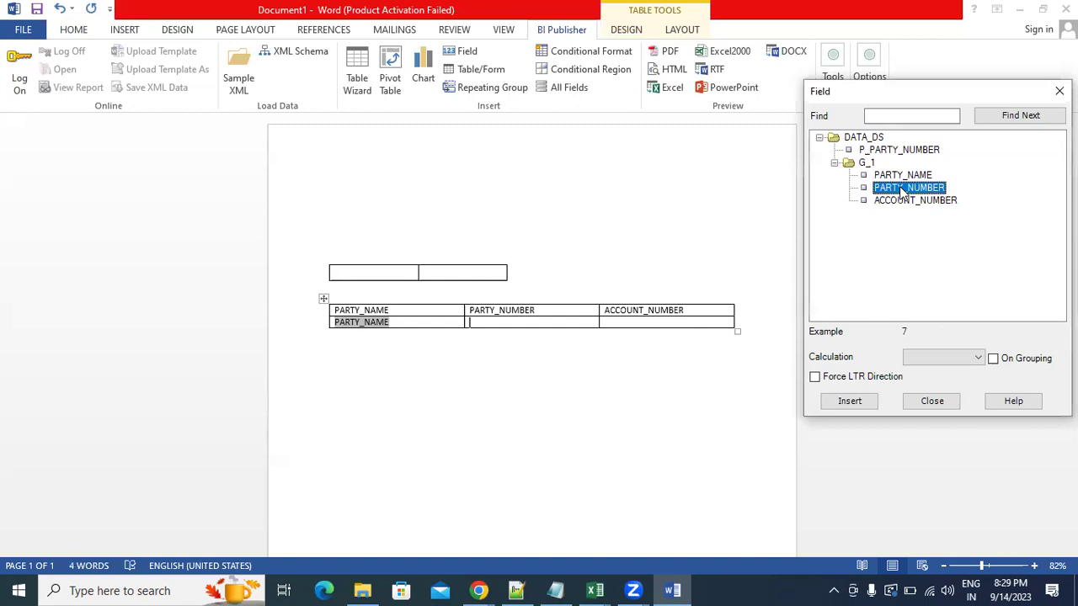
{"action": "left_click", "coordinate": [860, 403]}
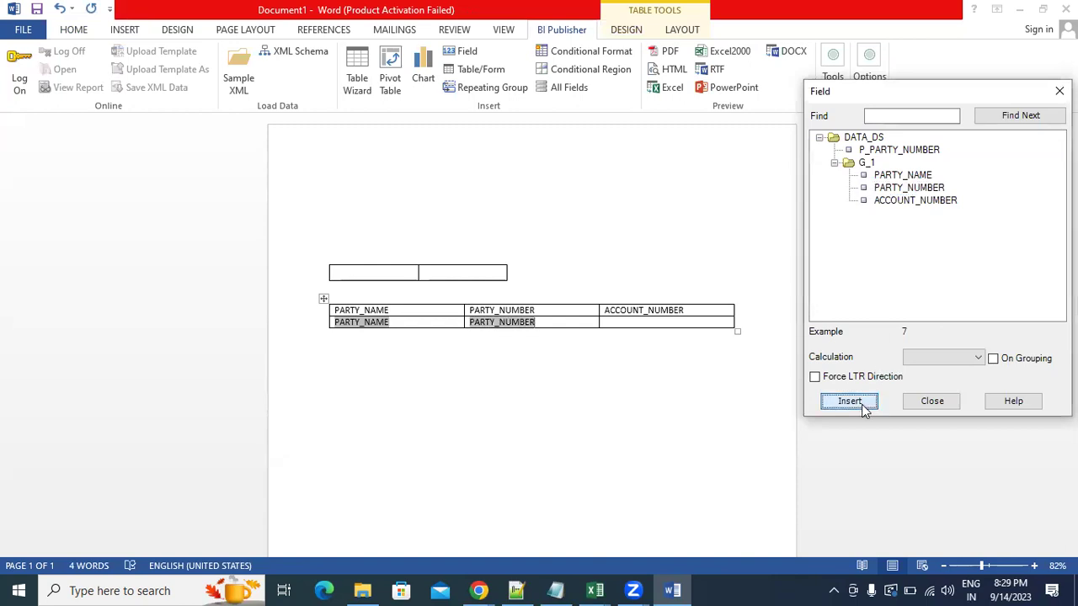
{"action": "left_click", "coordinate": [650, 324]}
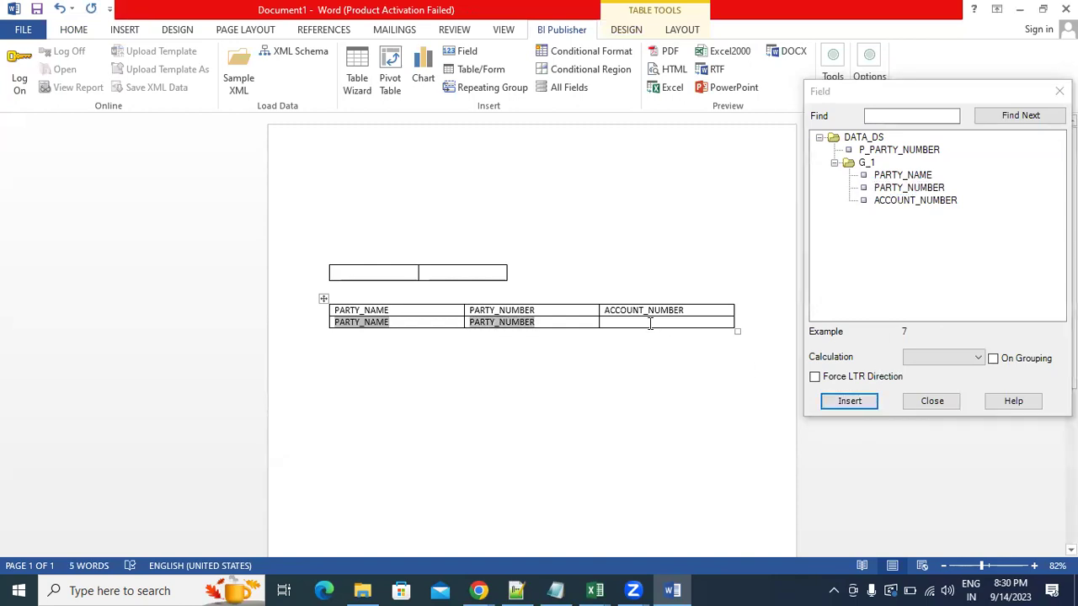
{"action": "left_click", "coordinate": [912, 203]}
{"action": "left_click", "coordinate": [872, 402]}
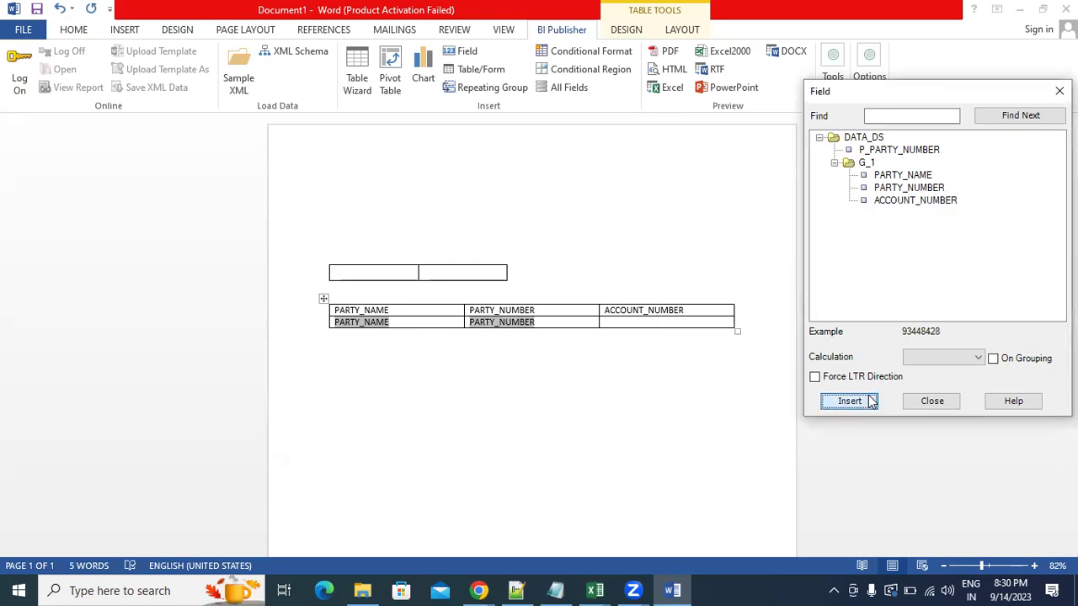
Label the top table's first cell PARTY_NUMBER and insert the P_PARTY_NUMBER field beside it
{"action": "left_click", "coordinate": [381, 272]}
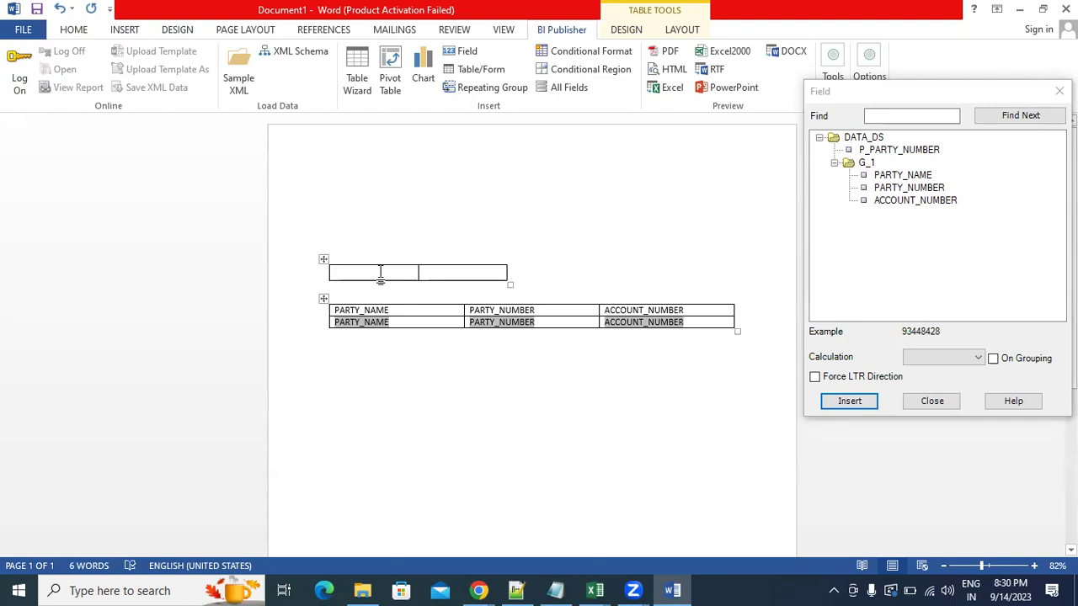
{"action": "type", "text": "p"}
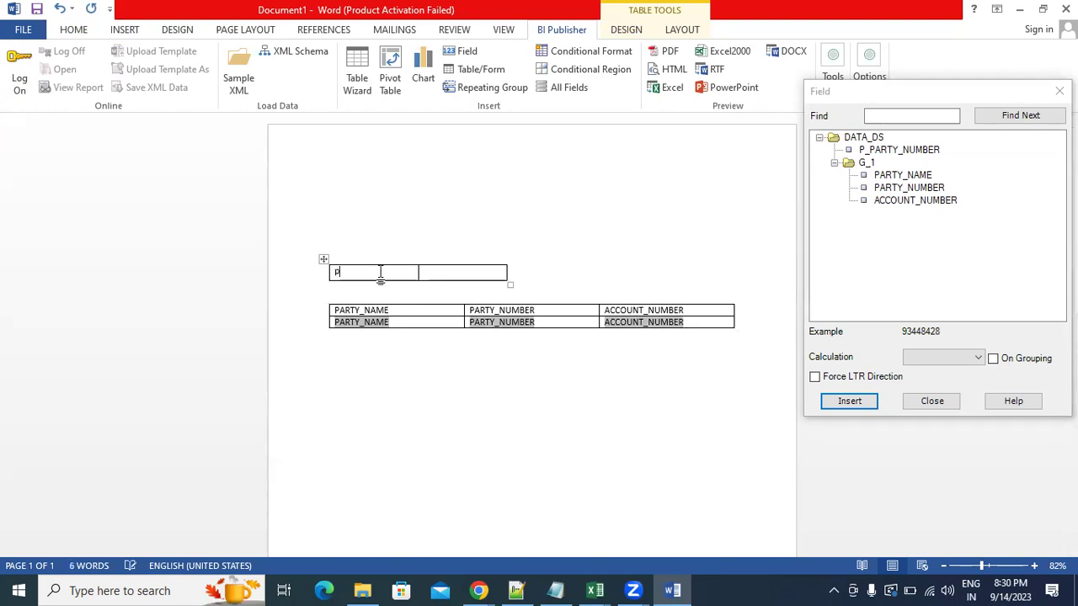
{"action": "type", "text": "A"}
{"action": "key", "text": "BackSpace"}
{"action": "type", "text": "BER"}
{"action": "left_click", "coordinate": [445, 272]}
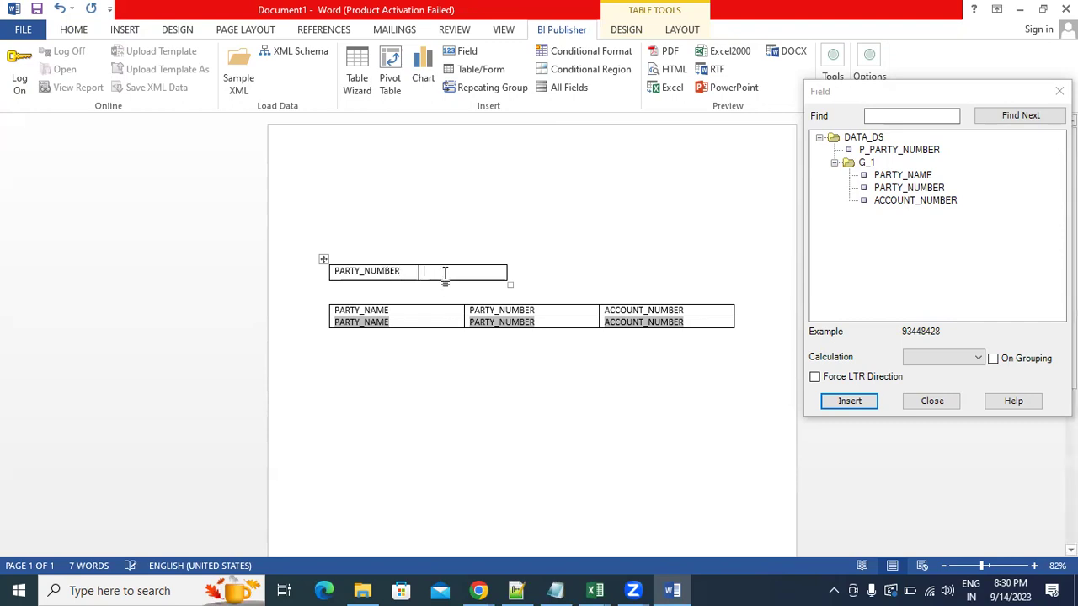
{"action": "left_click", "coordinate": [917, 153]}
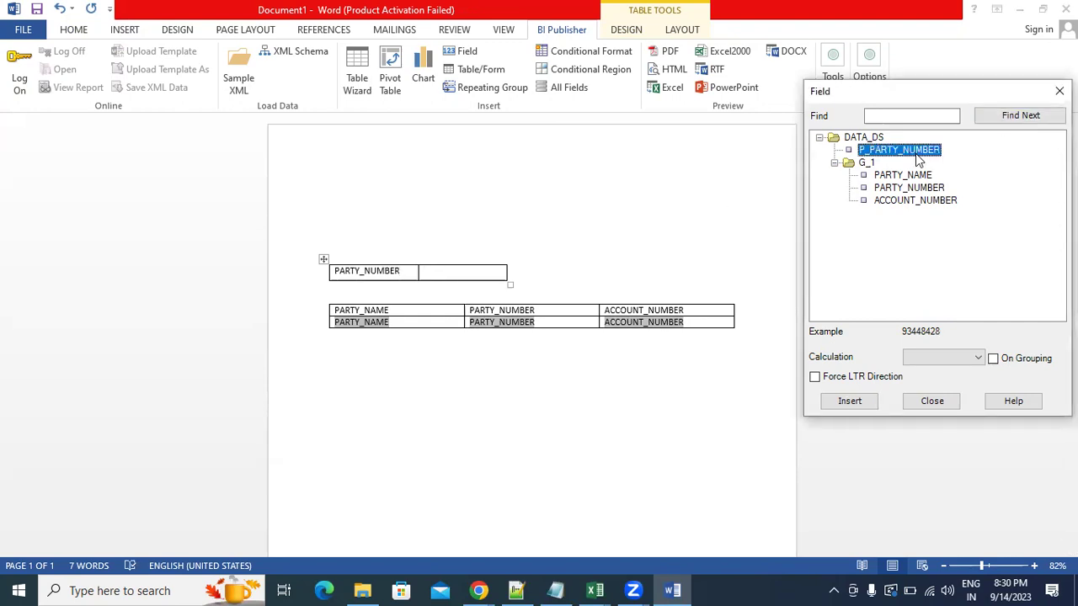
{"action": "left_click", "coordinate": [851, 404]}
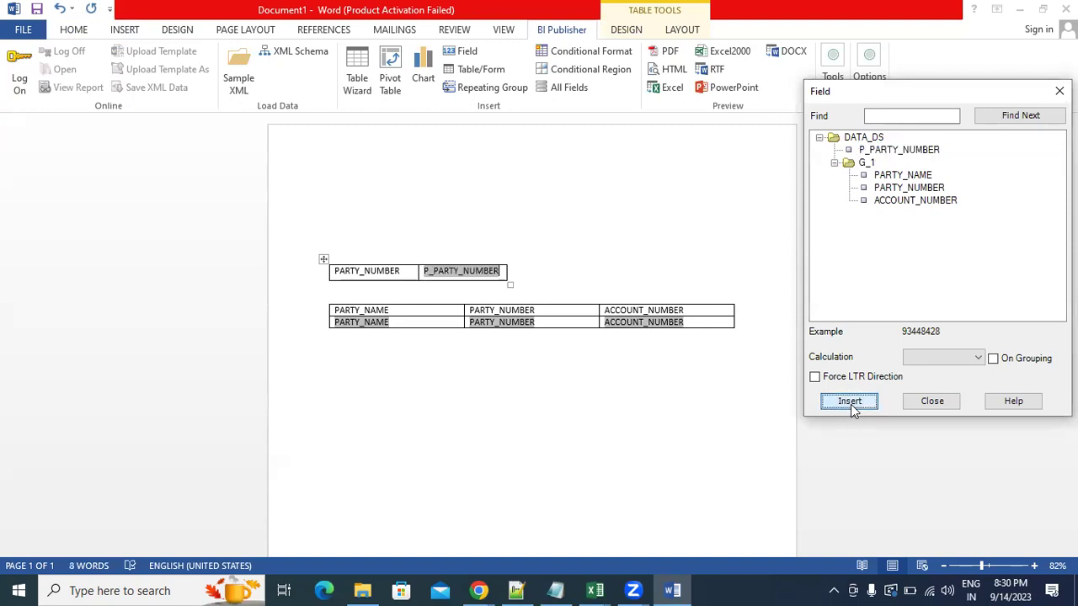
{"action": "left_click", "coordinate": [945, 402]}
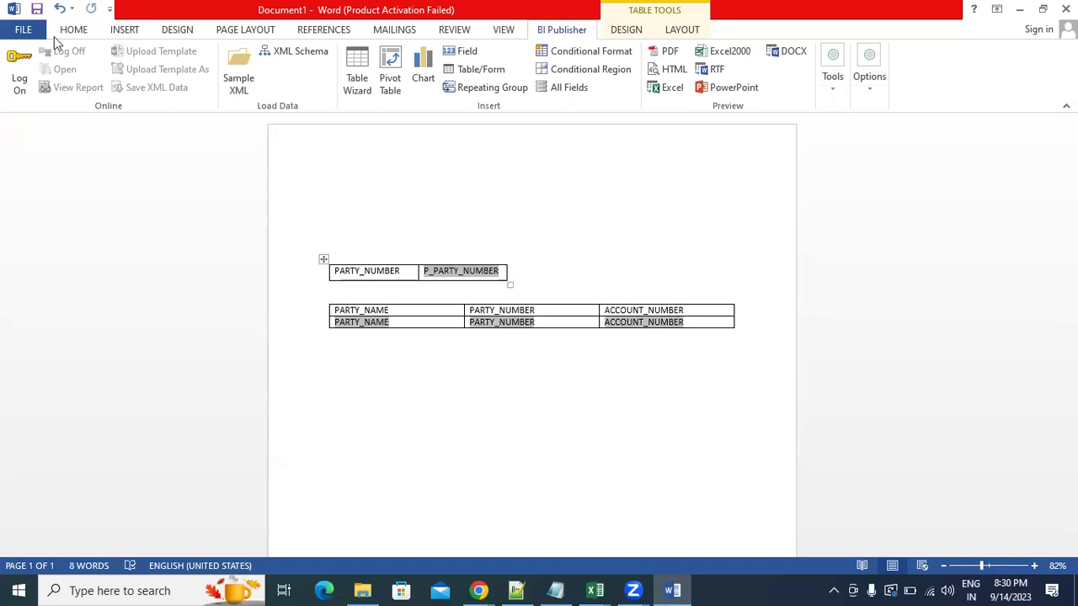
Start Save As and create a new 'RTF TEMPLATE' folder on the Desktop
{"action": "left_click", "coordinate": [19, 30]}
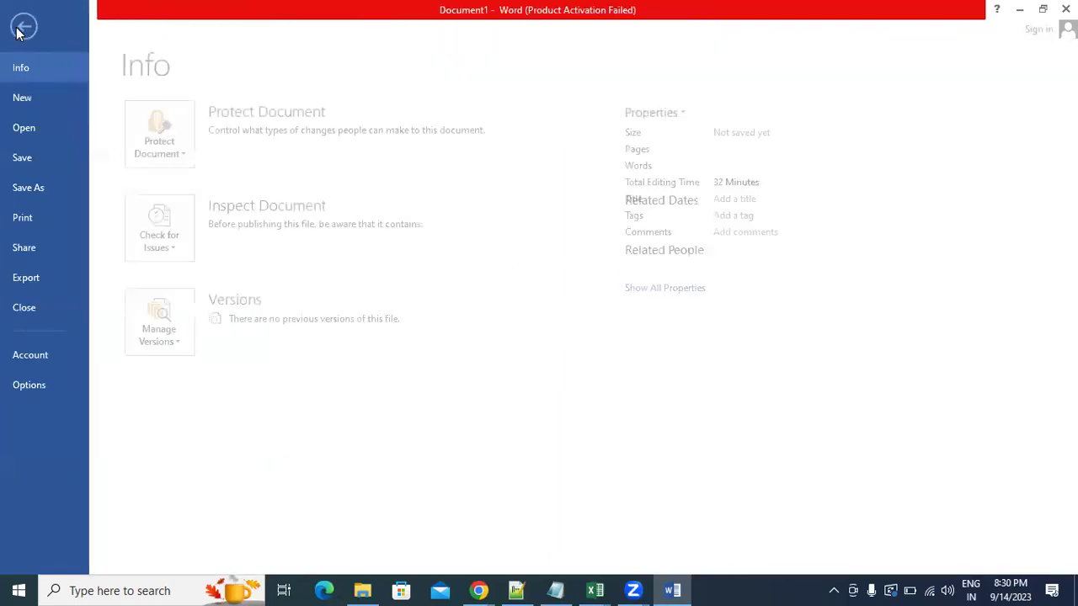
{"action": "left_click", "coordinate": [62, 193]}
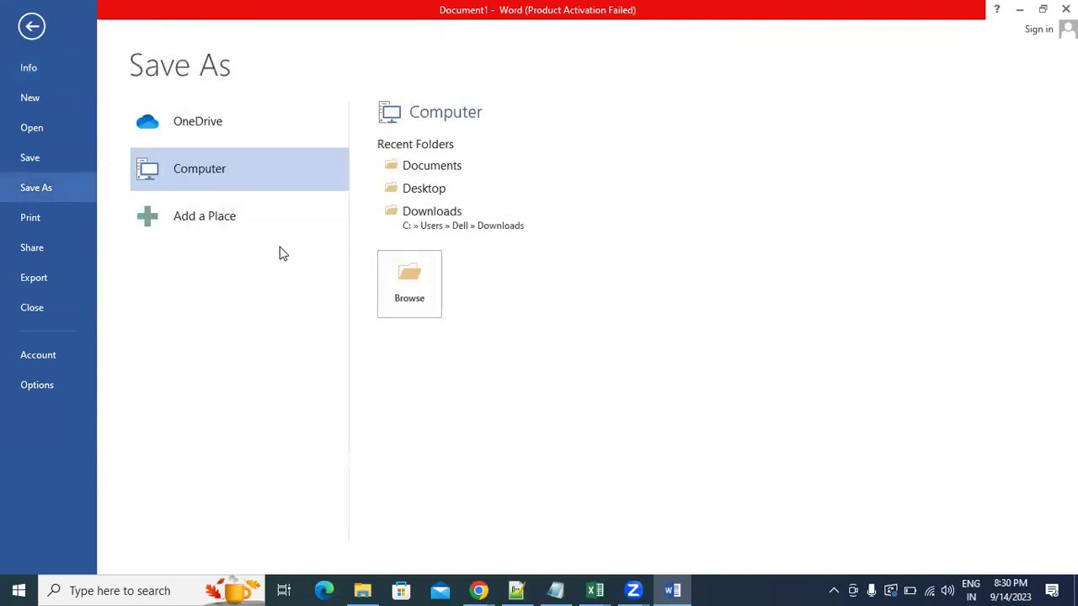
{"action": "left_click", "coordinate": [415, 273]}
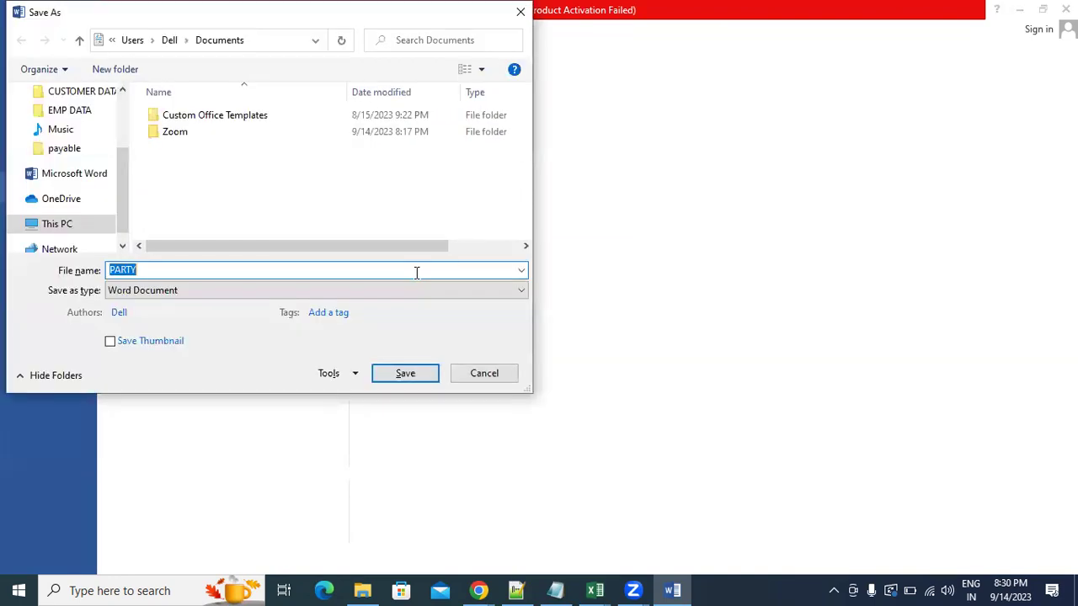
{"action": "left_click", "coordinate": [122, 108]}
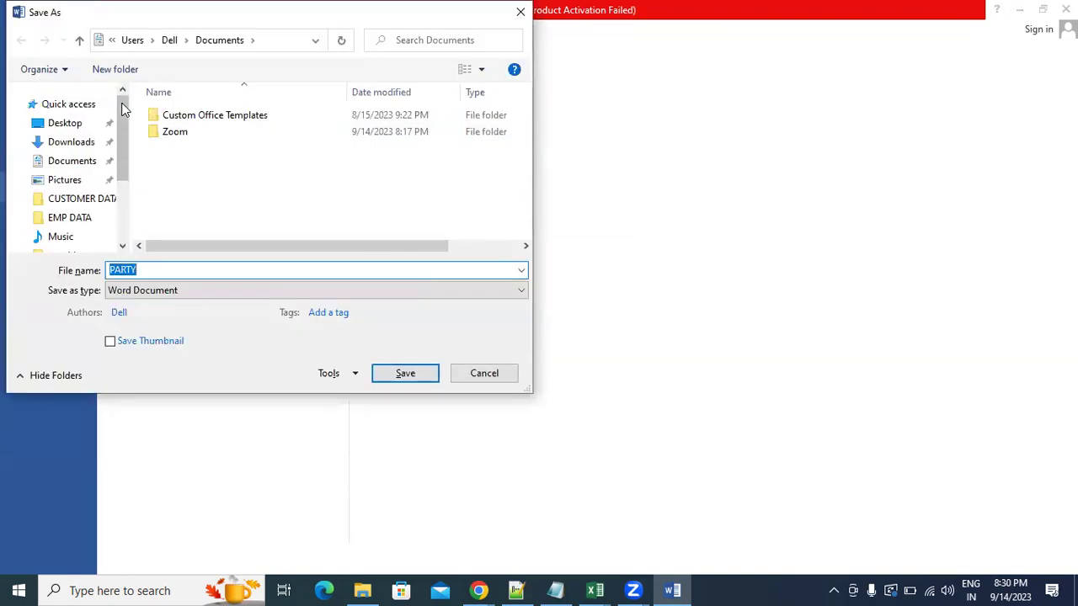
{"action": "left_click", "coordinate": [77, 125]}
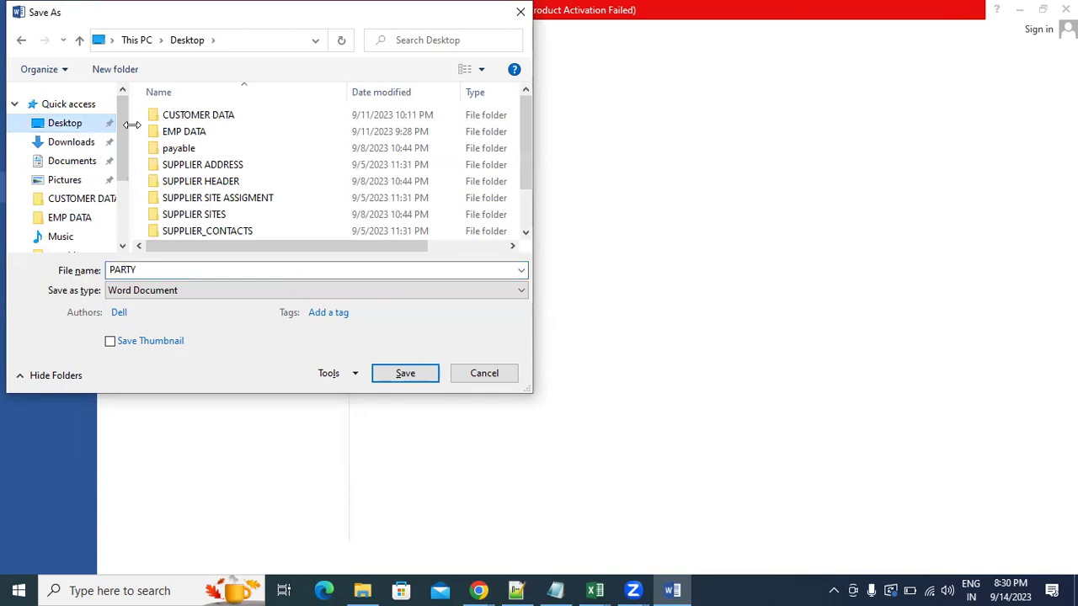
{"action": "left_click", "coordinate": [115, 72]}
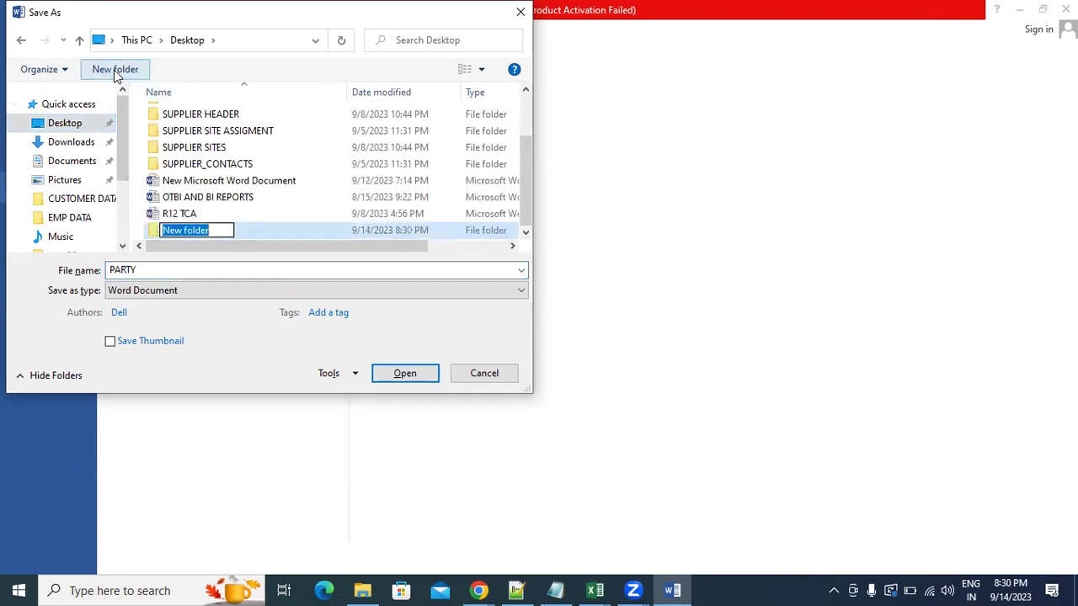
{"action": "type", "text": "R"}
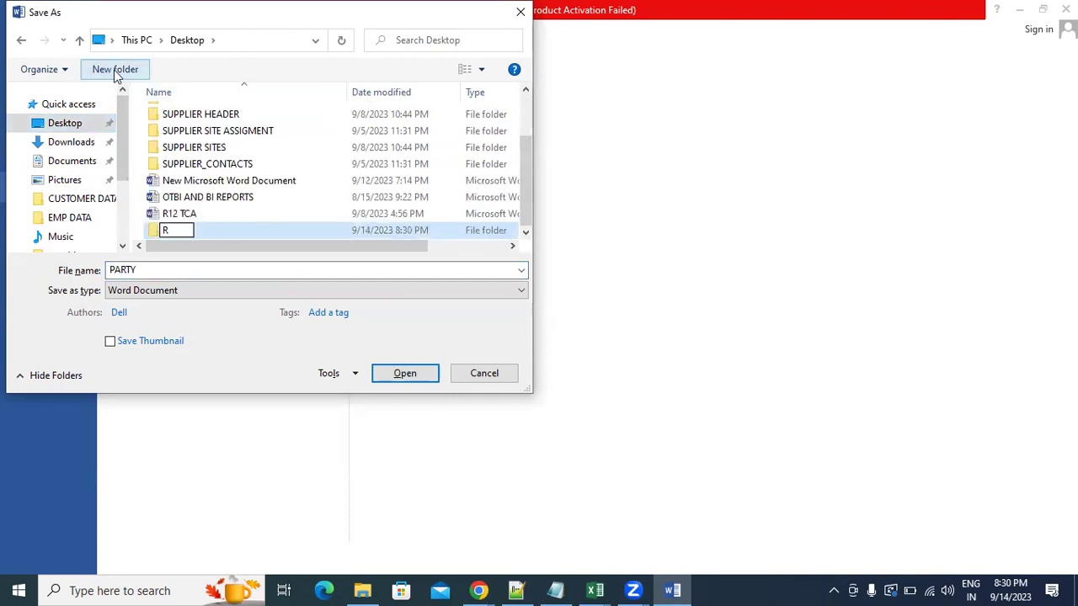
{"action": "type", "text": "TF"}
{"action": "type", "text": " TEMPLATE"}
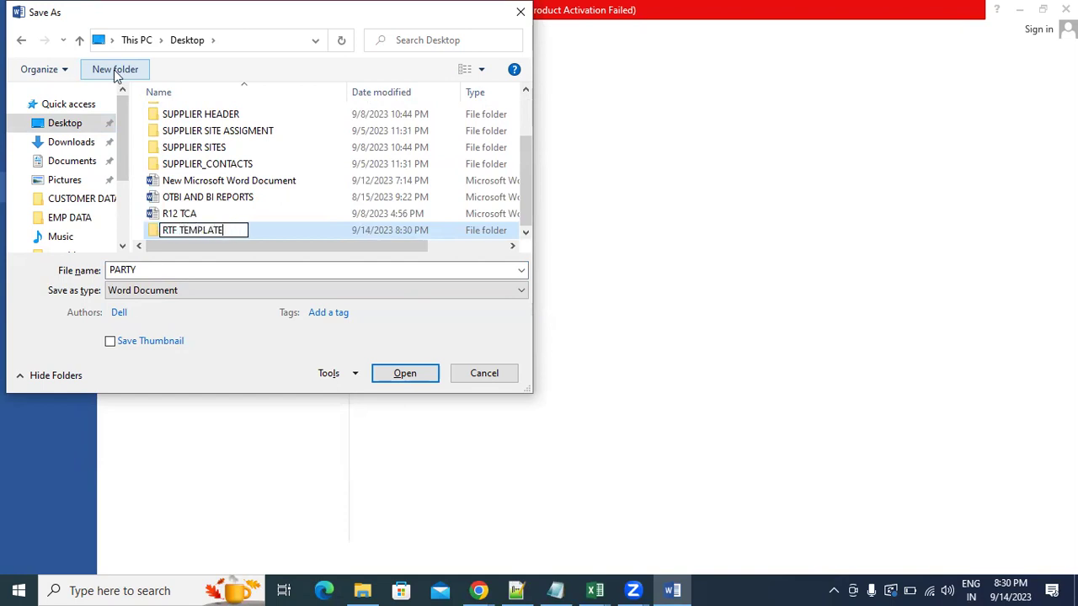
{"action": "key", "text": "Return"}
{"action": "key", "text": "Return"}
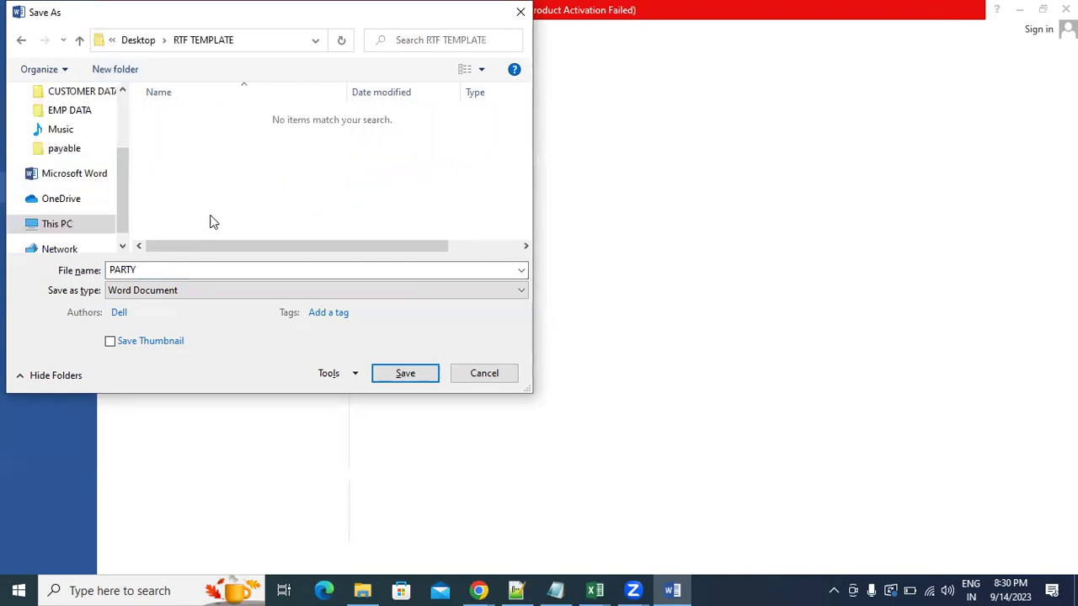
Save the template there as Rich Text Format named CUSTOMER_REPORT
{"action": "left_click", "coordinate": [236, 291]}
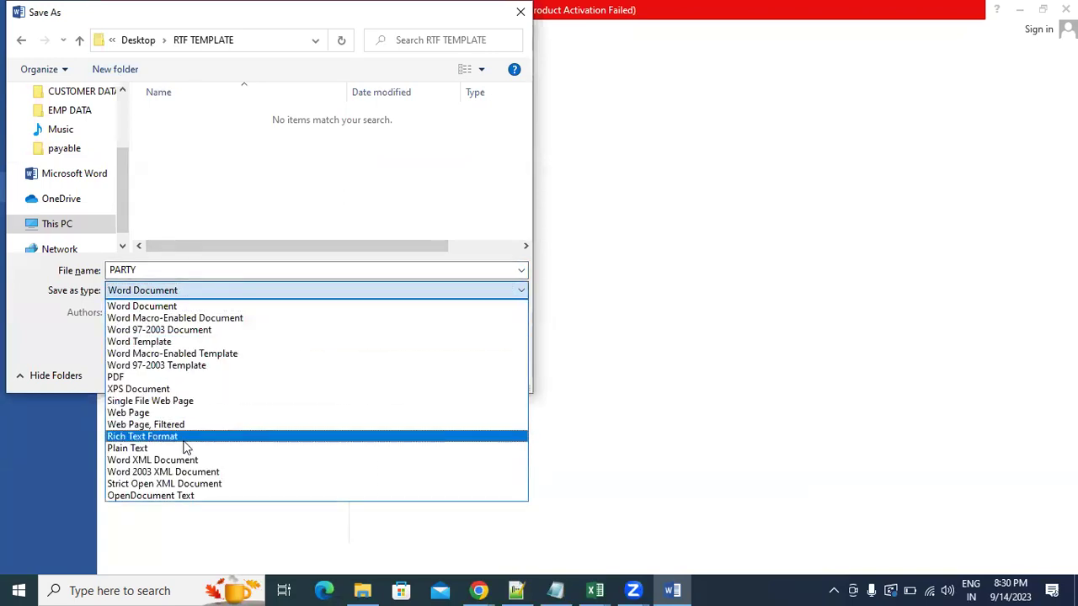
{"action": "left_click", "coordinate": [183, 440]}
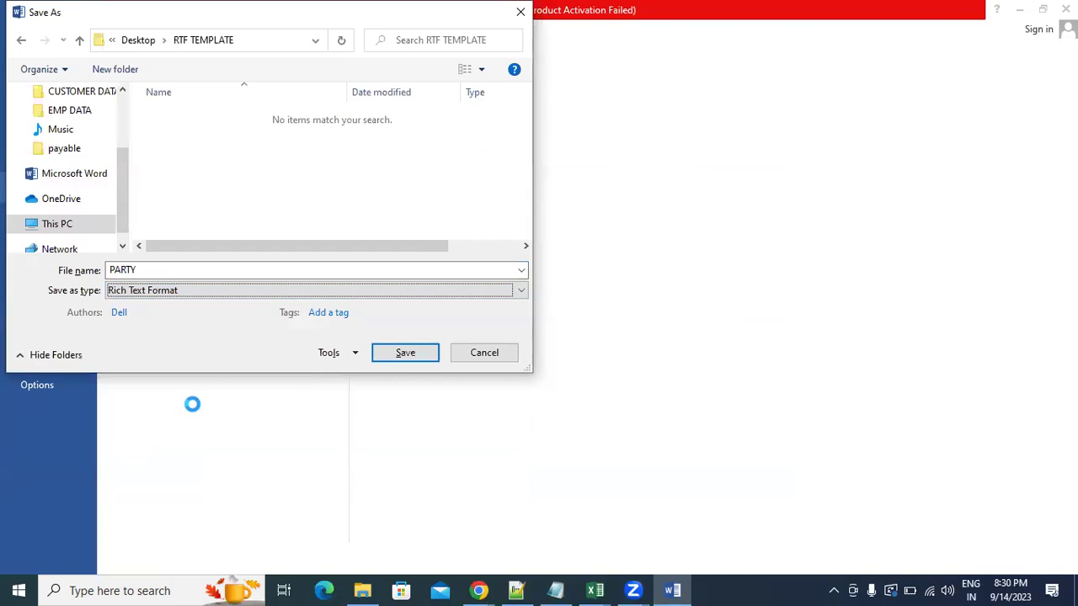
{"action": "double_click", "coordinate": [170, 269]}
{"action": "key", "text": "BackSpace"}
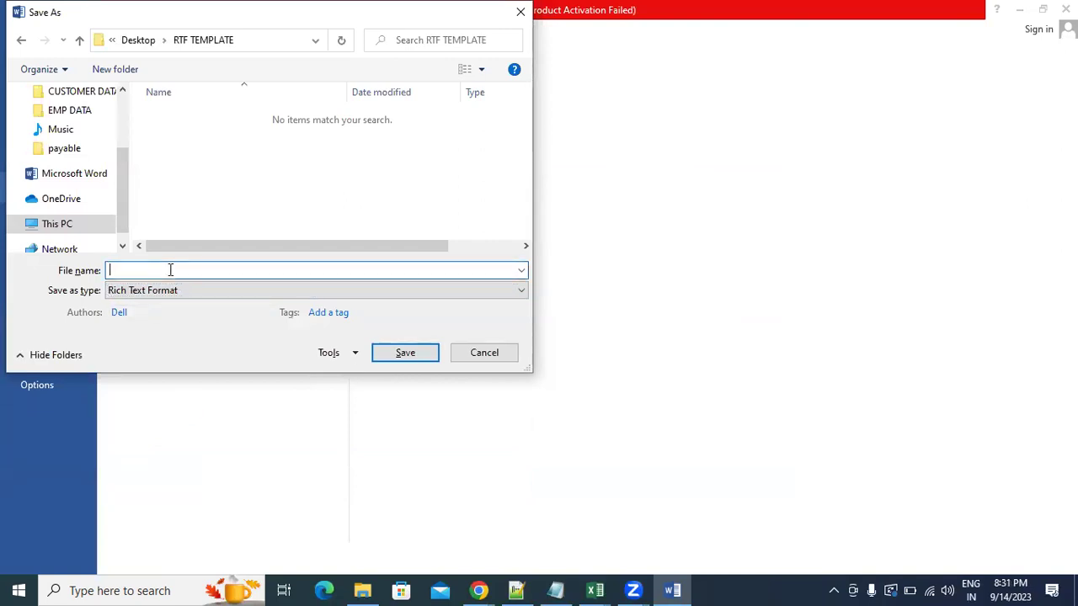
{"action": "type", "text": "cust"}
{"action": "key", "text": "BackSpace"}
{"action": "key", "text": "BackSpace"}
{"action": "key", "text": "BackSpace"}
{"action": "key", "text": "BackSpace"}
{"action": "type", "text": "USTOMER_REPORT"}
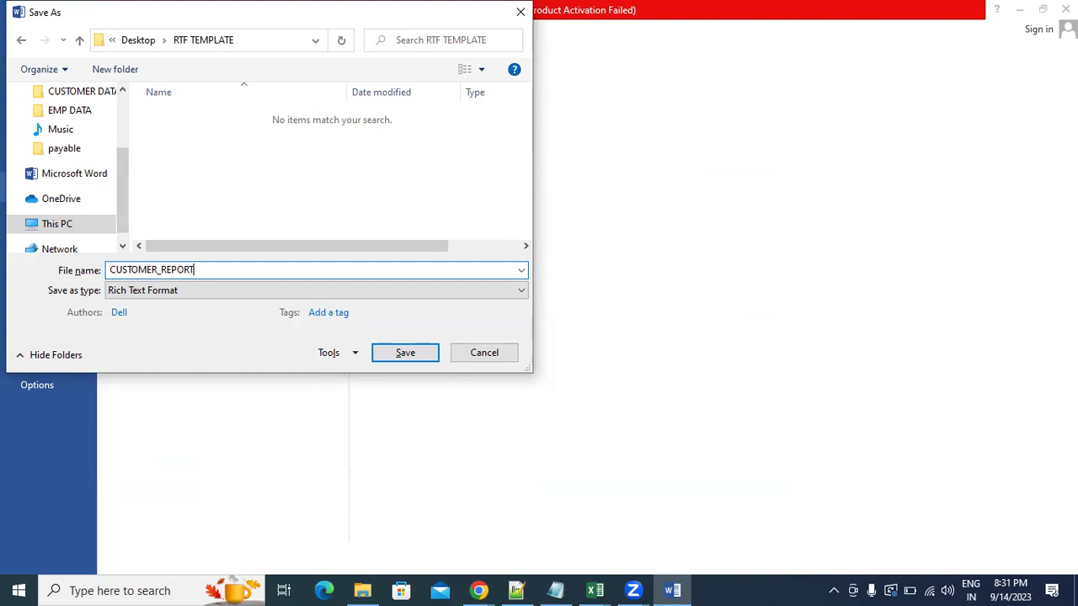
{"action": "left_click", "coordinate": [417, 354]}
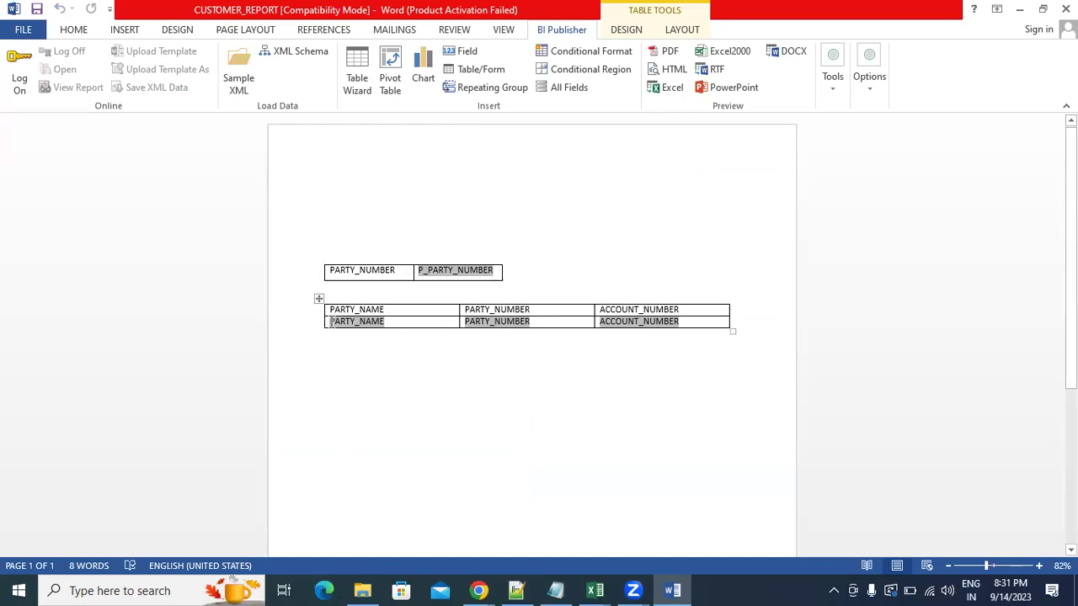
Wrap the customer table's data row in a BI Publisher repeating group looping over G_1
{"action": "left_click_drag", "start_coordinate": [327, 322], "coordinate": [660, 326]}
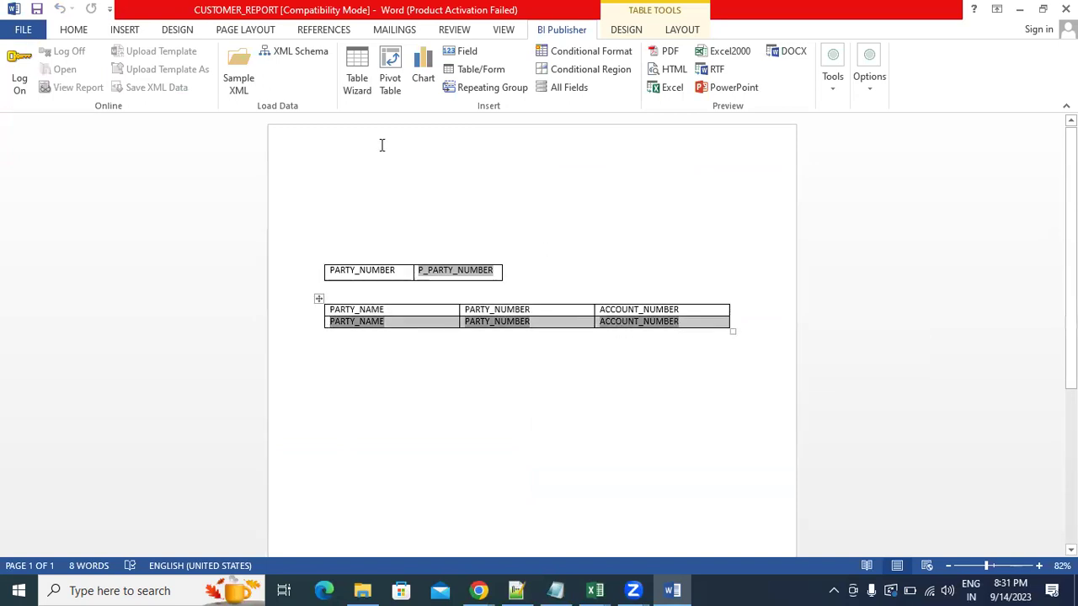
{"action": "left_click", "coordinate": [487, 88]}
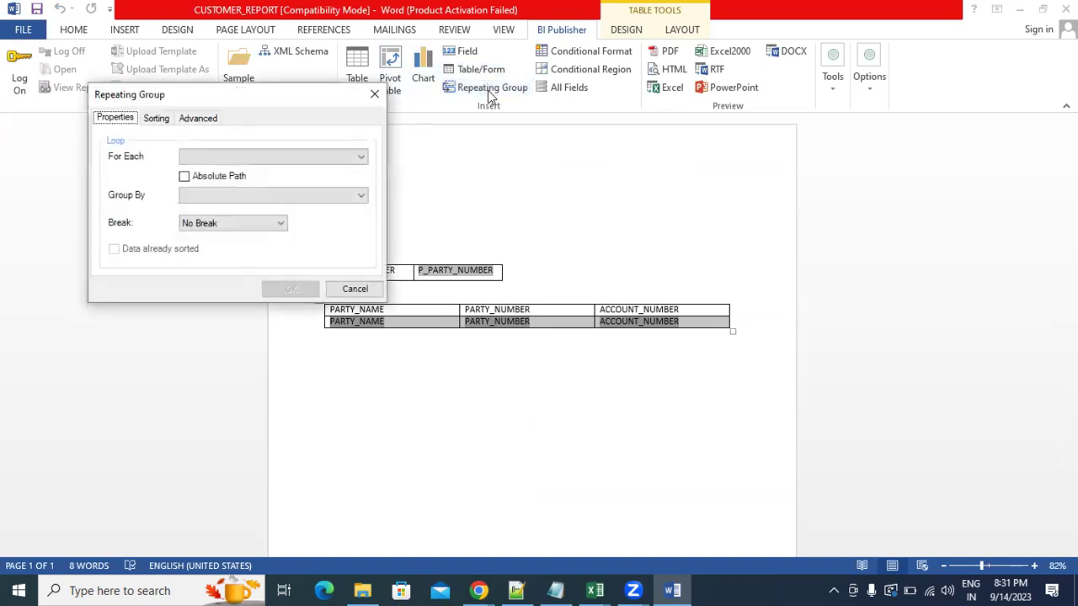
{"action": "left_click", "coordinate": [359, 161]}
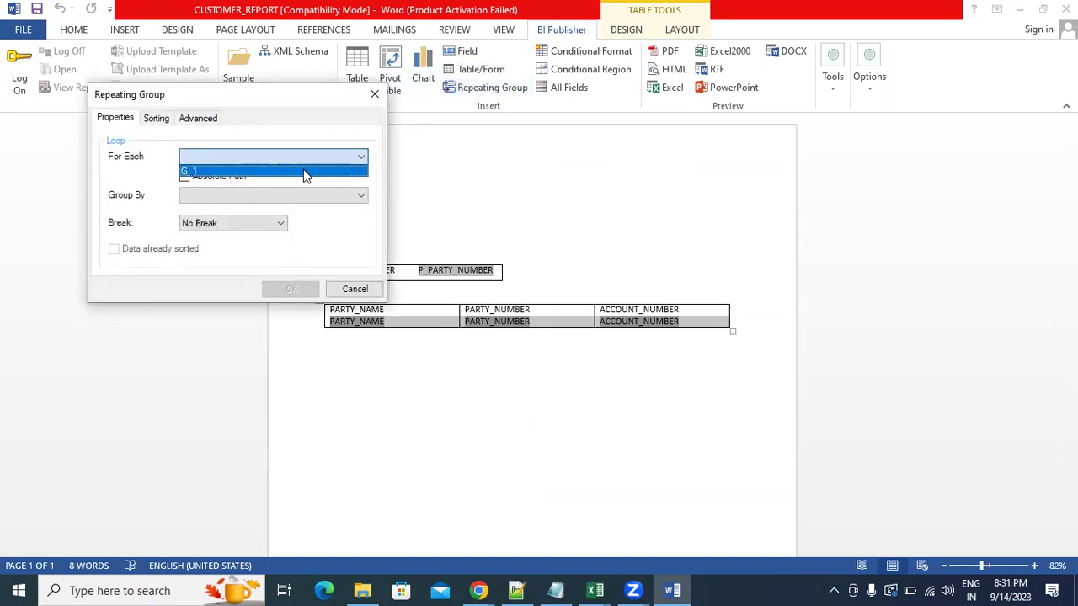
{"action": "left_click", "coordinate": [303, 169]}
{"action": "left_click", "coordinate": [313, 289]}
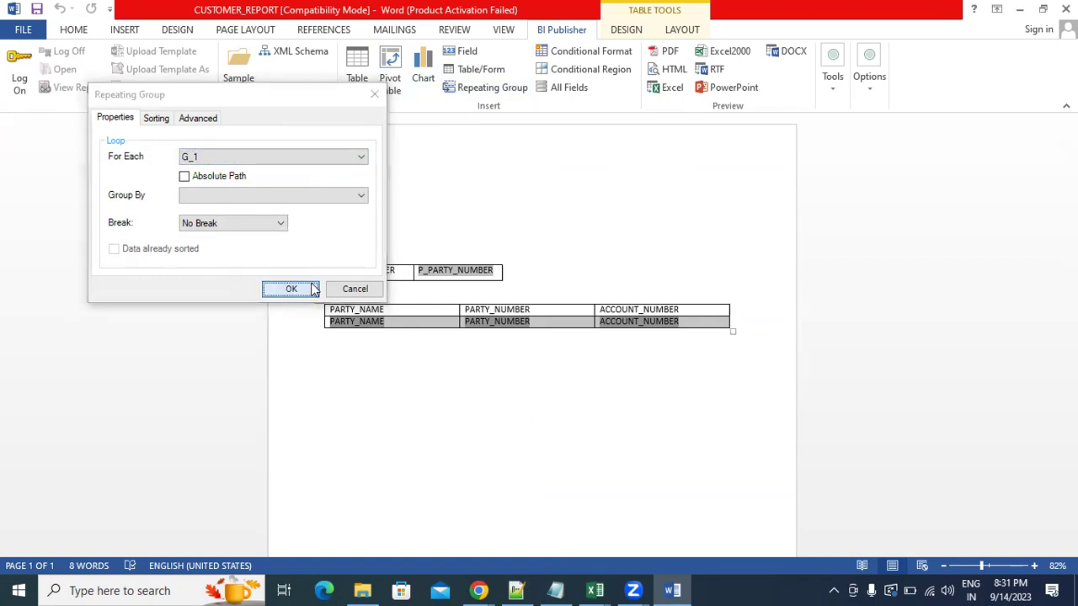
{"action": "left_click", "coordinate": [362, 394]}
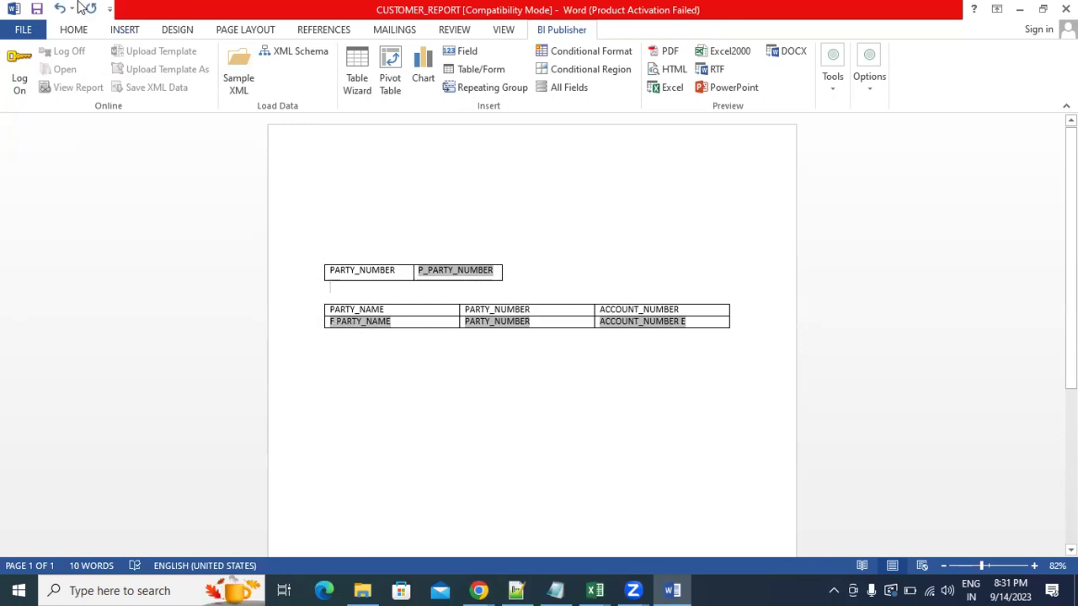
Shade the customer table's header row blue
{"action": "left_click", "coordinate": [37, 8]}
{"action": "left_click_drag", "start_coordinate": [331, 311], "coordinate": [648, 305]}
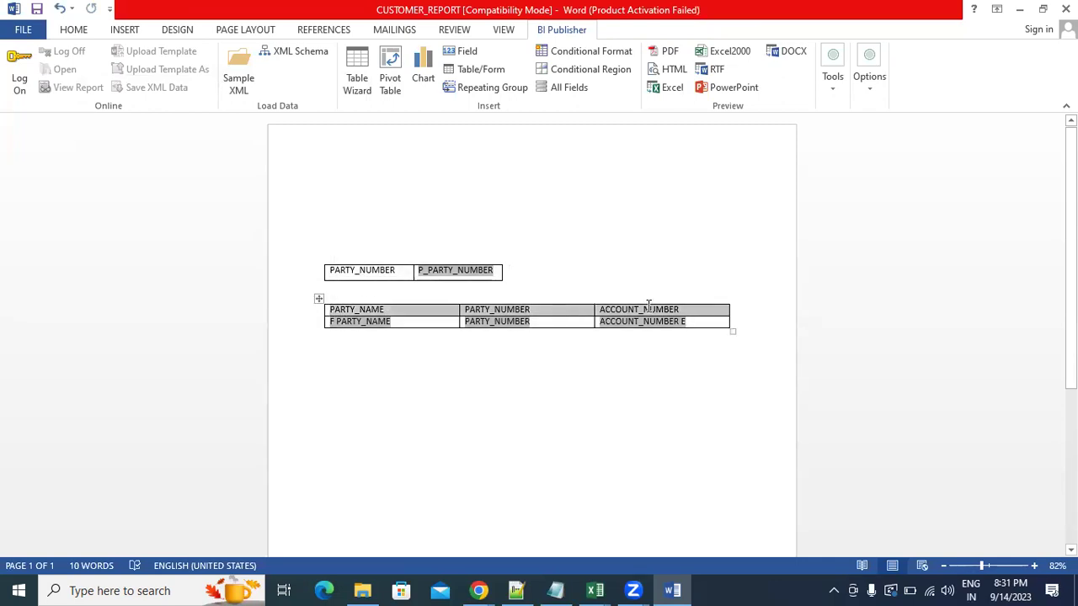
{"action": "left_click", "coordinate": [124, 32]}
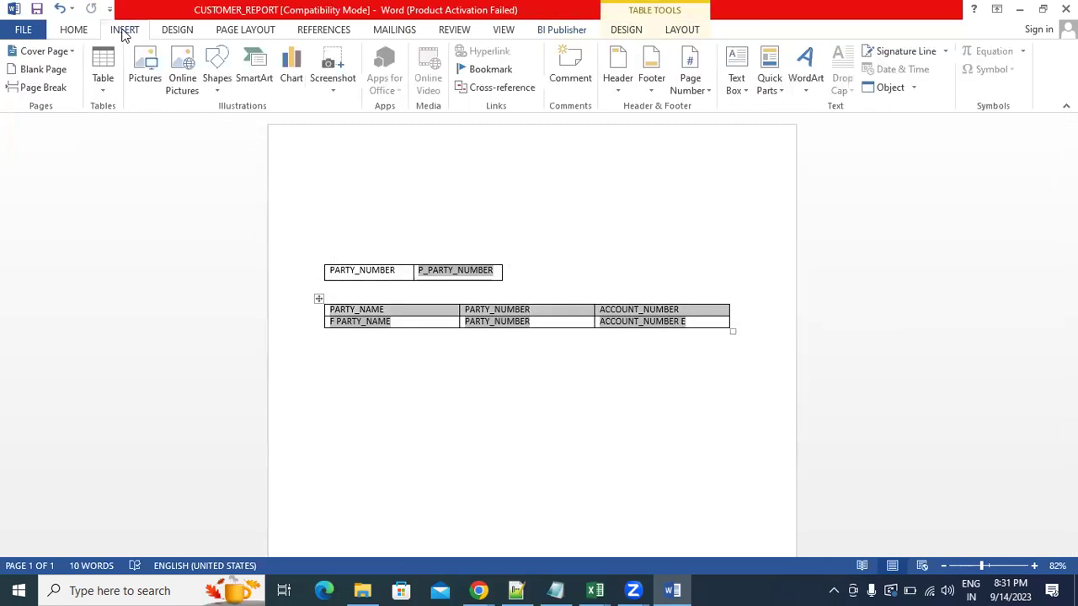
{"action": "left_click", "coordinate": [72, 30]}
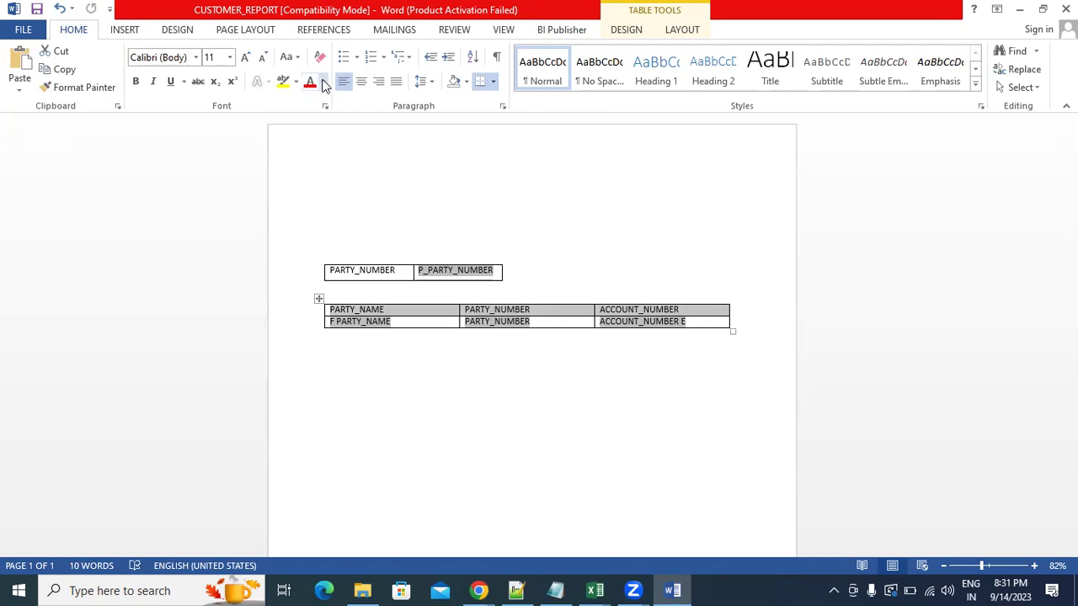
{"action": "left_click", "coordinate": [466, 81]}
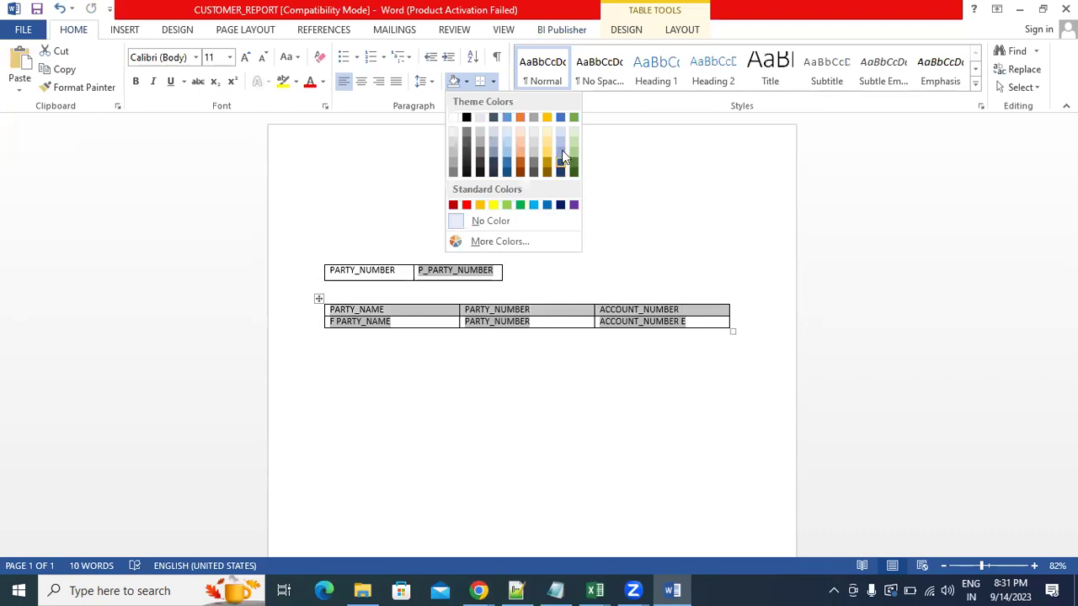
{"action": "left_click", "coordinate": [508, 155]}
{"action": "left_click", "coordinate": [476, 170]}
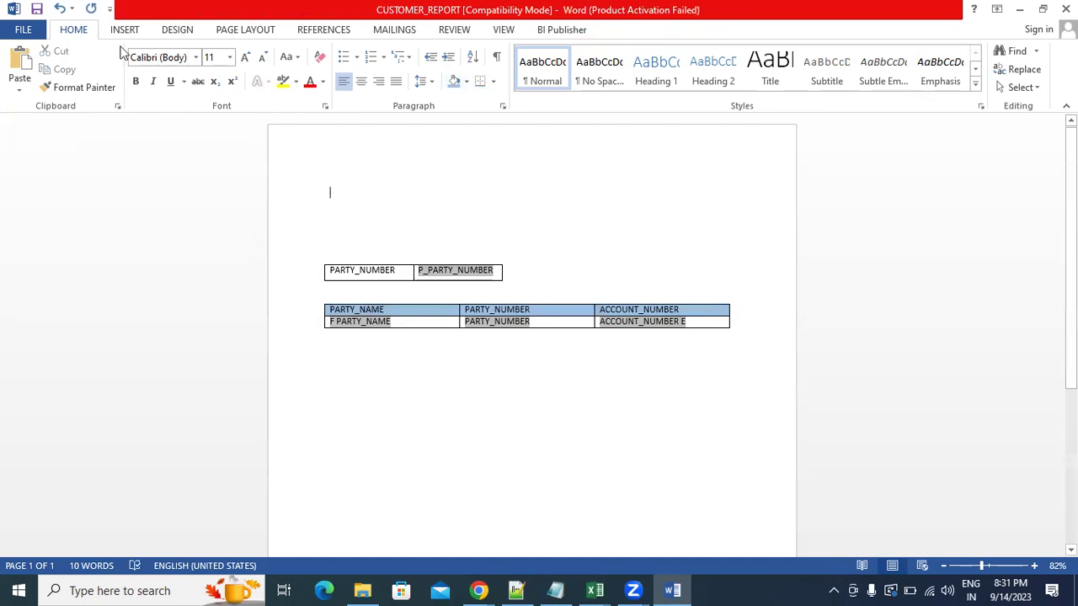
Apply the same blue shading to the PARTY_NUMBER label cell
{"action": "mouse_move", "coordinate": [413, 272]}
{"action": "left_click_drag", "start_coordinate": [402, 271], "coordinate": [328, 270]}
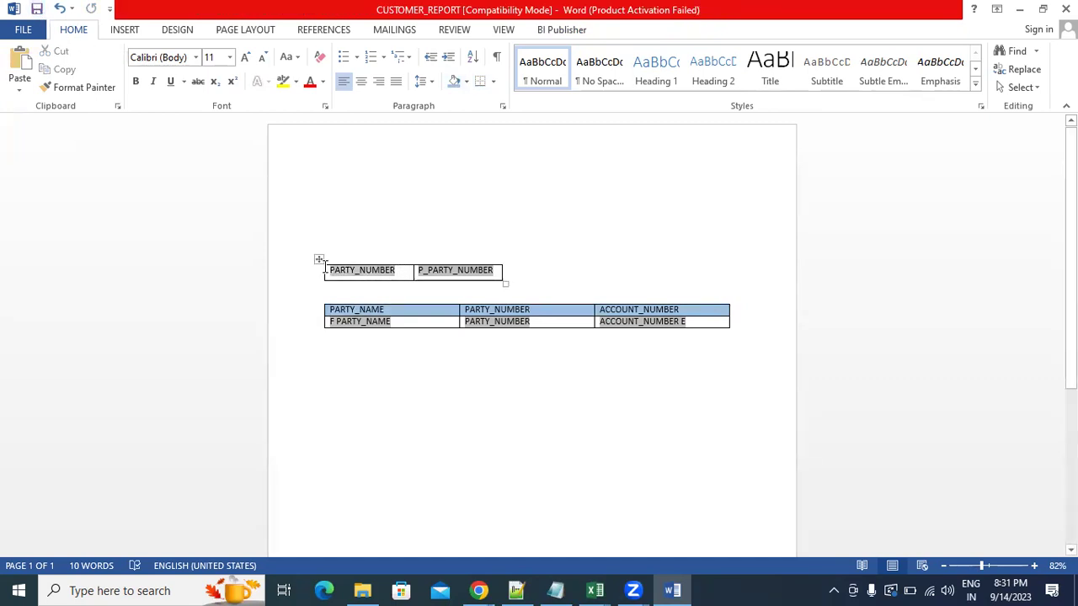
{"action": "left_click", "coordinate": [456, 82]}
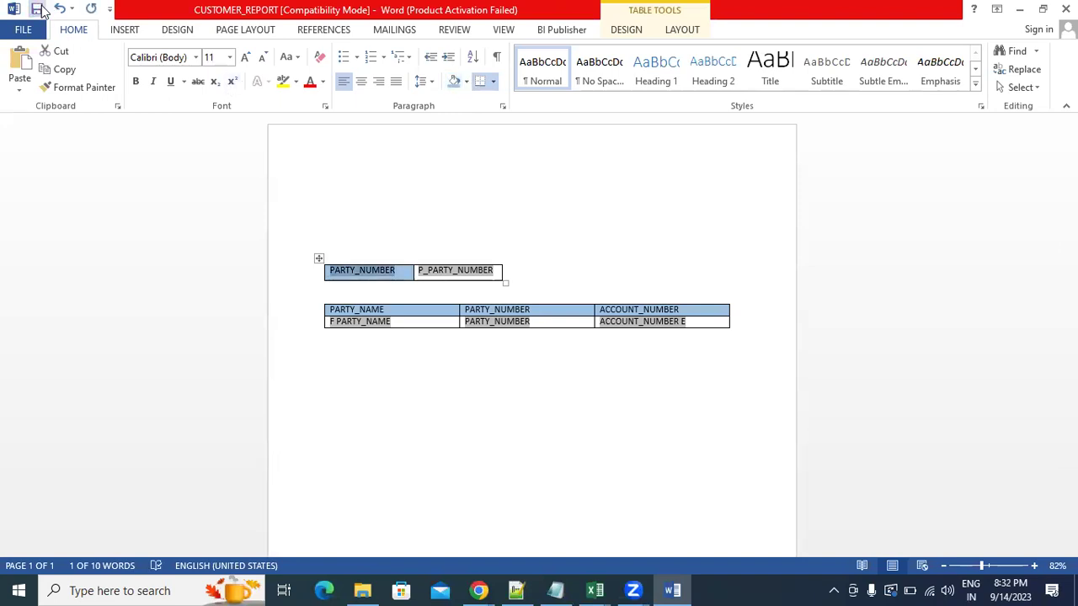
{"action": "left_click", "coordinate": [571, 226]}
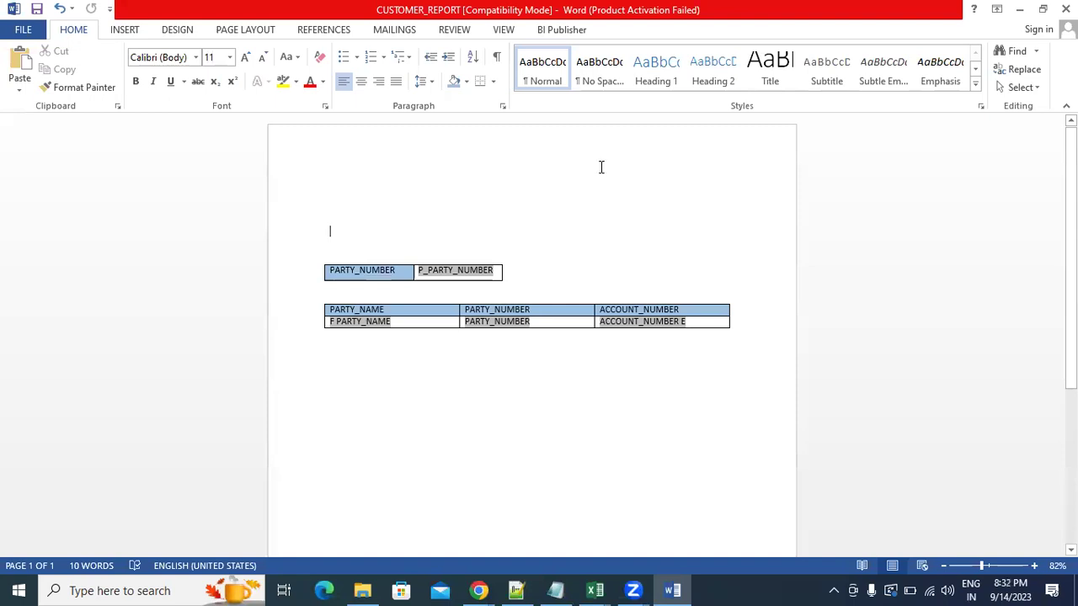
Preview the report as a PDF in Adobe Reader 9.0, accepting the license, then close it
{"action": "left_click", "coordinate": [551, 33]}
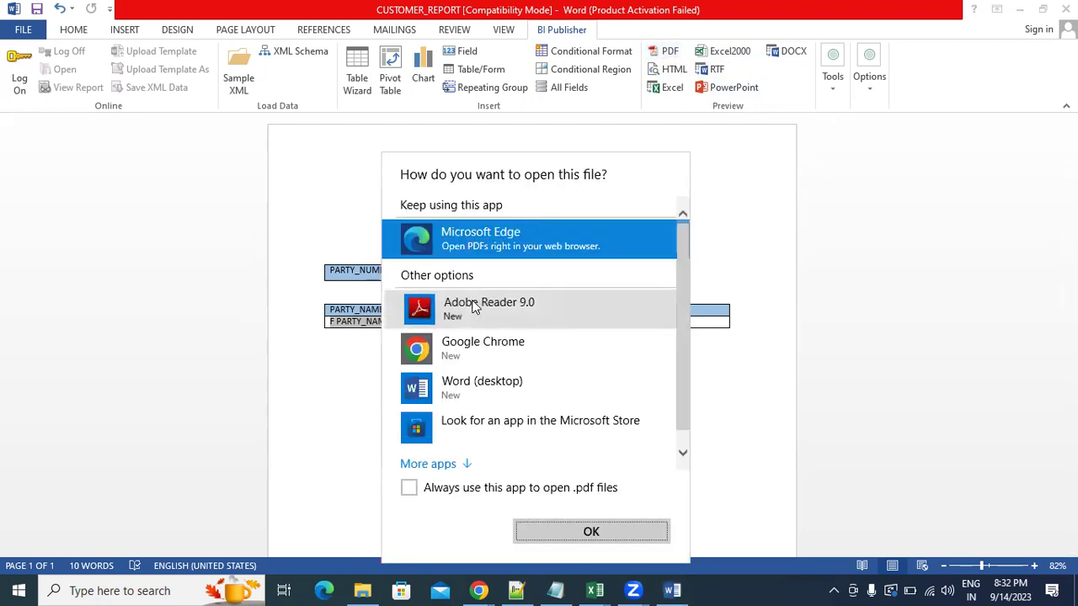
{"action": "left_click", "coordinate": [474, 305]}
{"action": "left_click", "coordinate": [591, 533]}
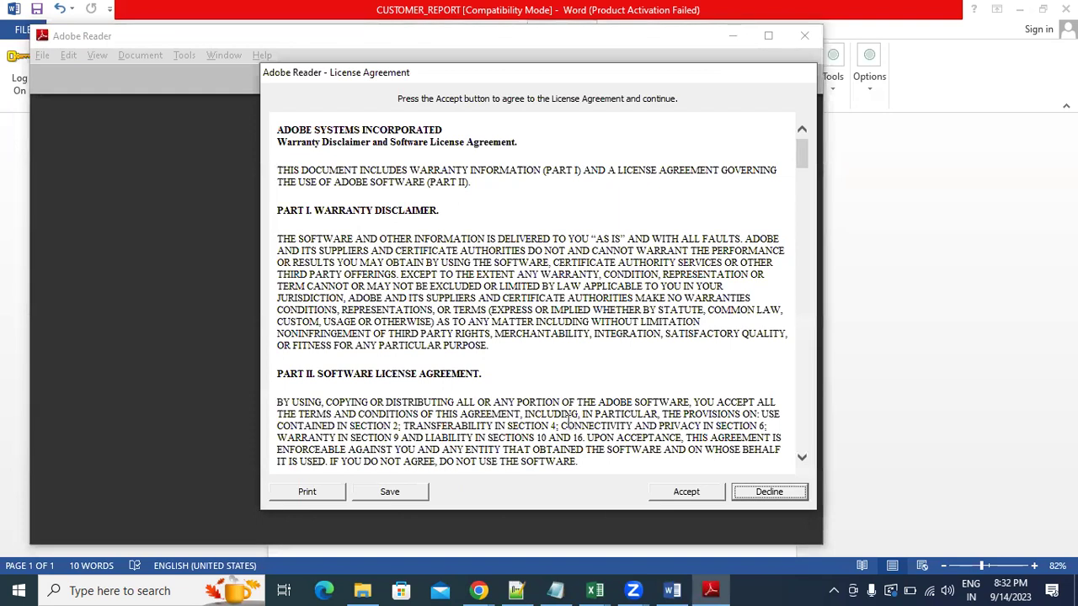
{"action": "left_click", "coordinate": [689, 495]}
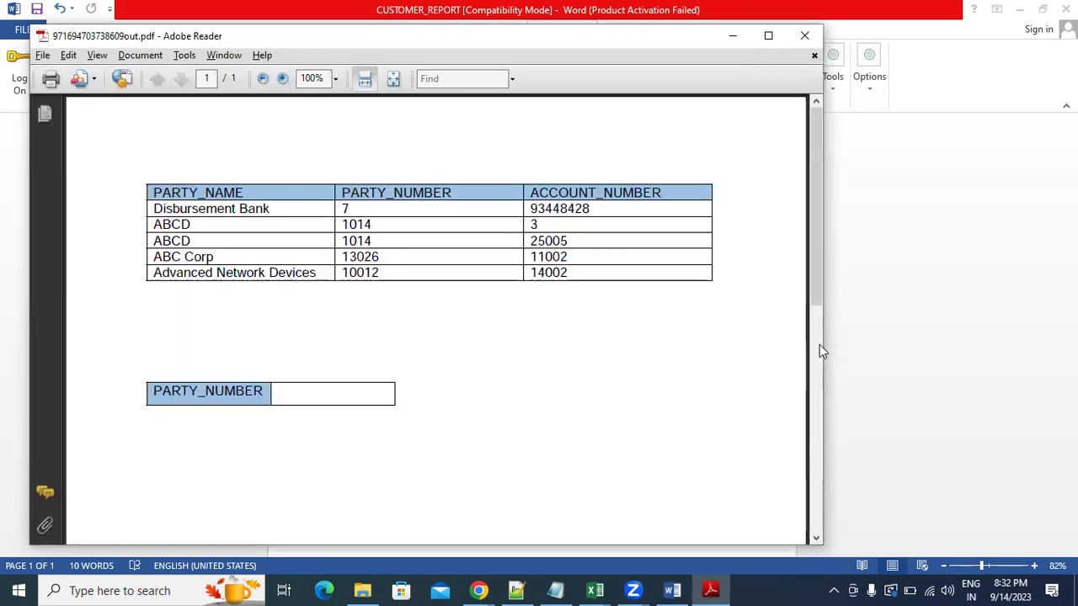
{"action": "mouse_move", "coordinate": [813, 278]}
{"action": "left_mouse_down"}
{"action": "mouse_move", "coordinate": [819, 453]}
{"action": "mouse_move", "coordinate": [809, 287]}
{"action": "left_mouse_up"}
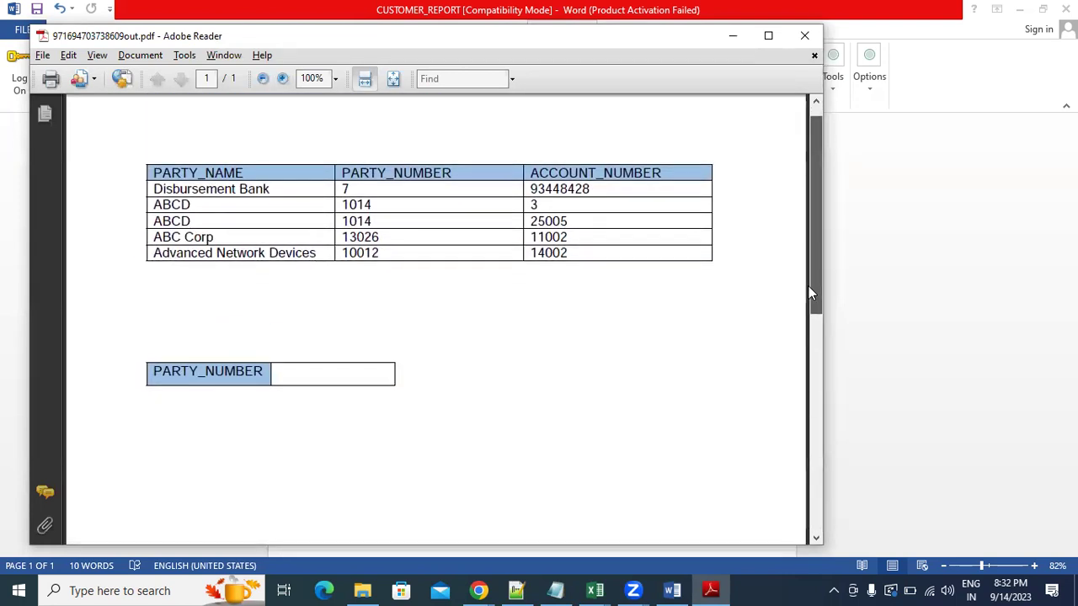
{"action": "left_click", "coordinate": [804, 35]}
Add an empty row to the parameter table, then undo it
{"action": "left_click", "coordinate": [575, 261]}
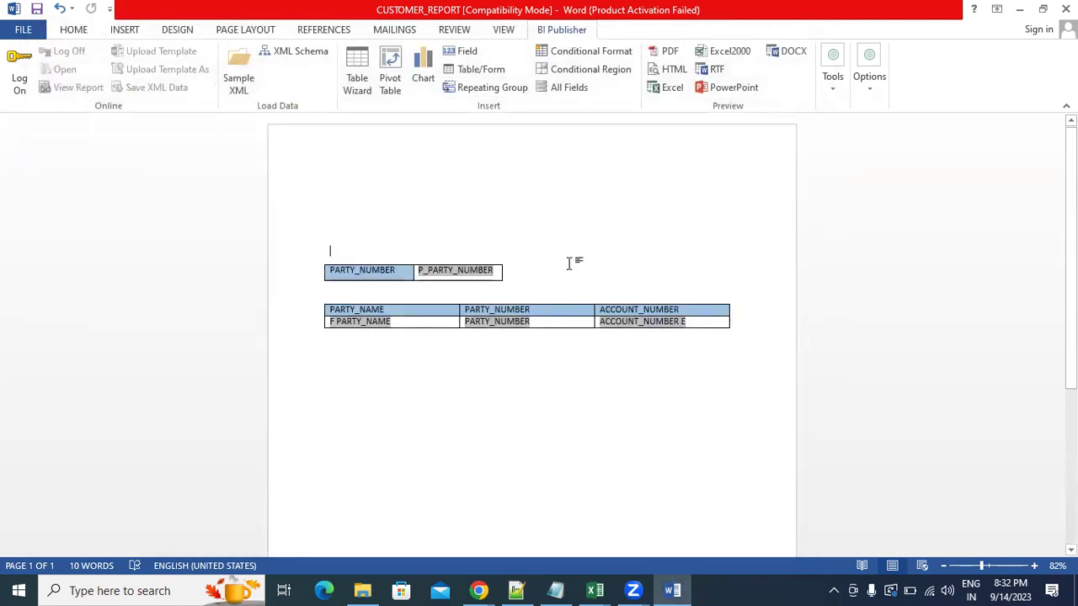
{"action": "left_click", "coordinate": [360, 295]}
{"action": "key", "text": "Down"}
{"action": "key", "text": "Down"}
{"action": "key", "text": "Down"}
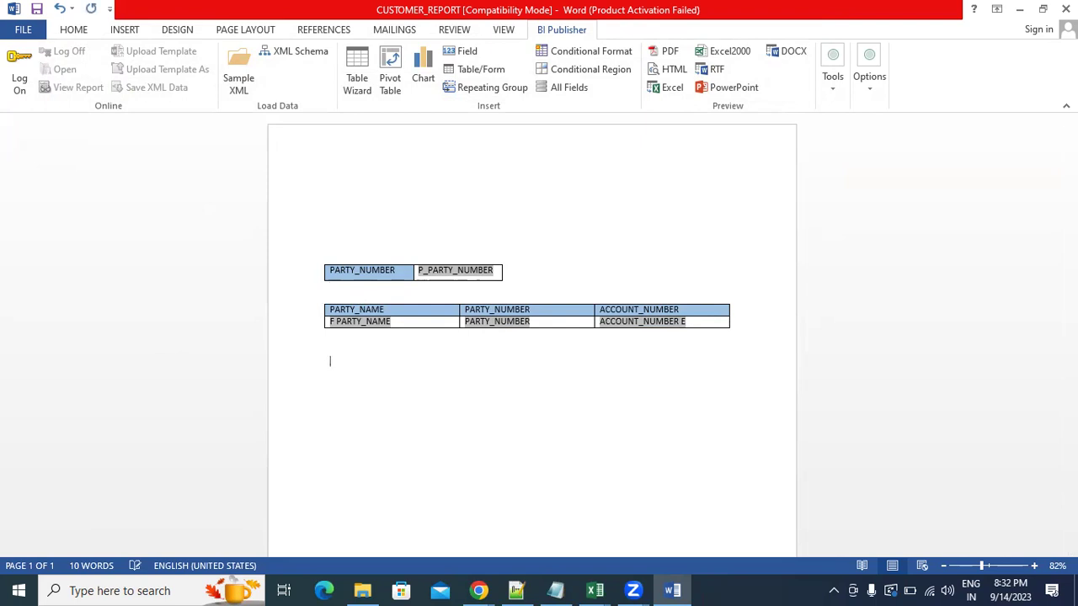
{"action": "key", "text": "Up"}
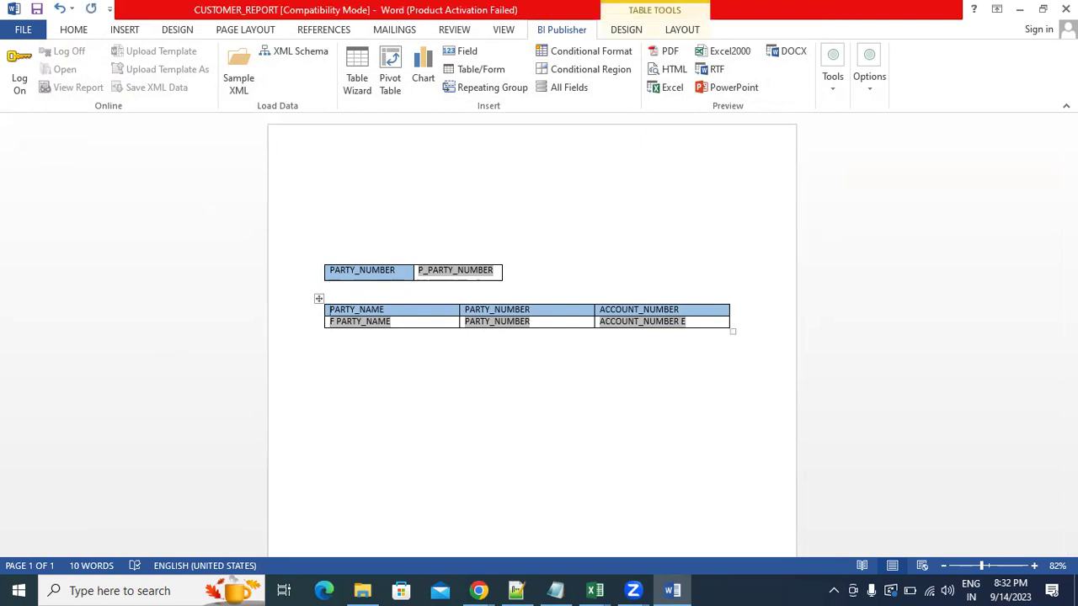
{"action": "key", "text": "Down"}
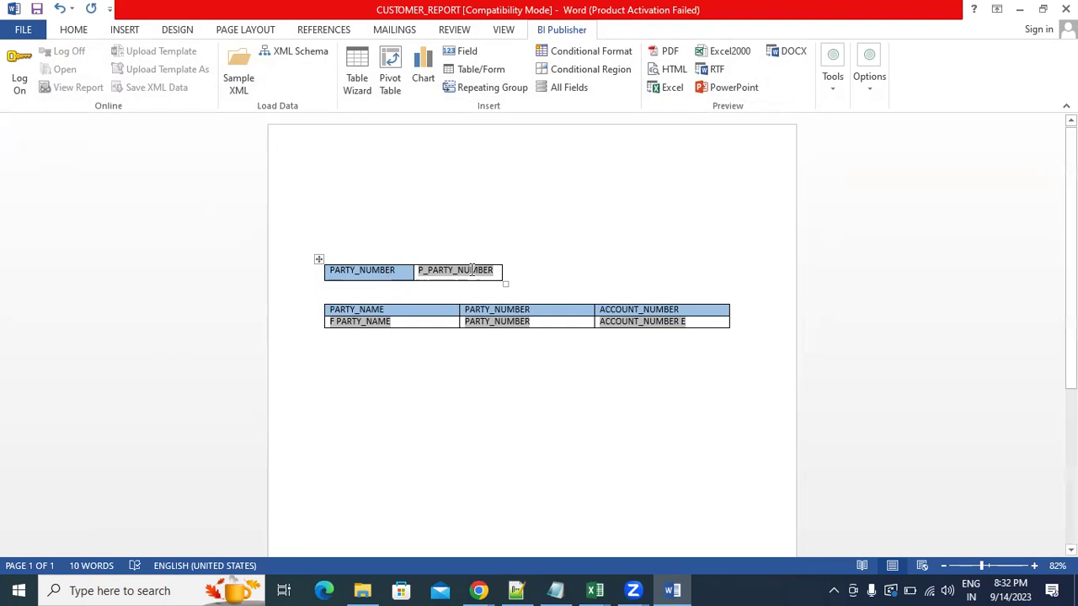
{"action": "left_click", "coordinate": [518, 271]}
{"action": "key", "text": "Return"}
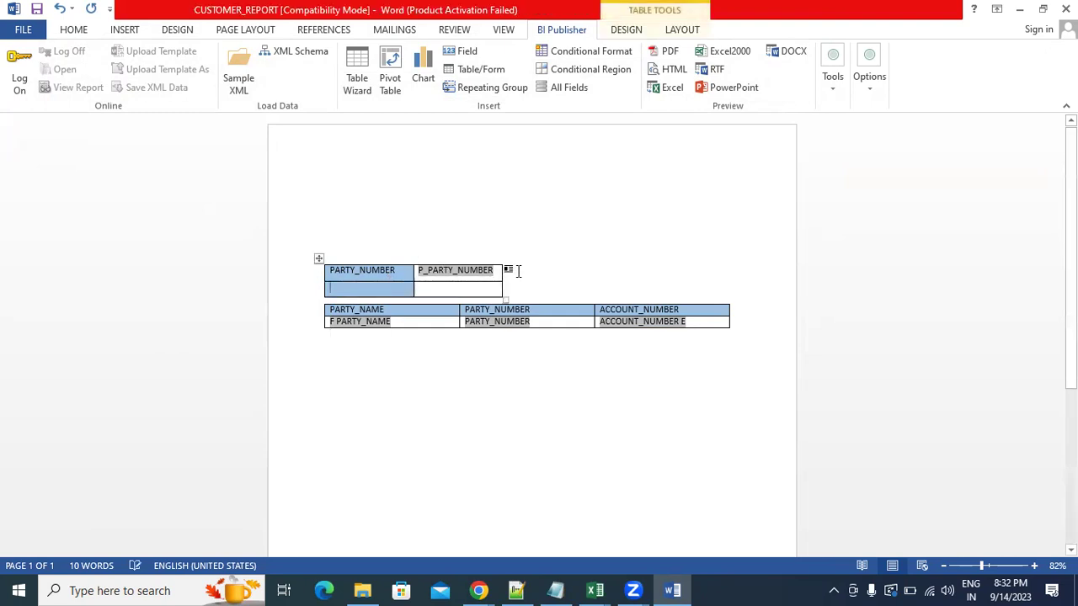
{"action": "key", "text": "ctrl+z"}
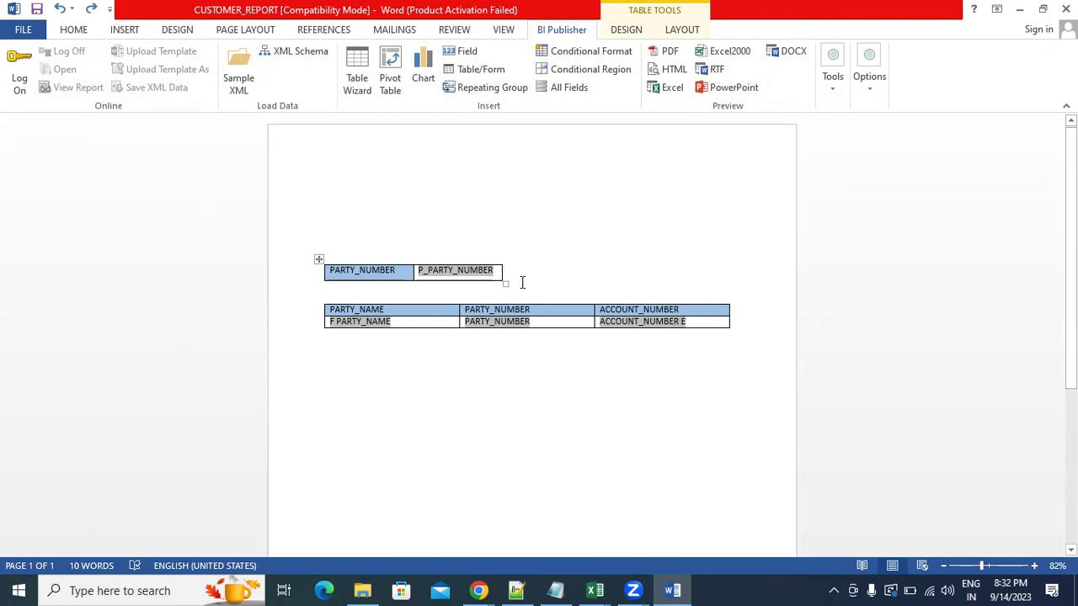
Drag the PARTY_NUMBER parameter table higher up the page
{"action": "left_click", "coordinate": [522, 283]}
{"action": "key", "text": "Down"}
{"action": "key", "text": "Down"}
{"action": "key", "text": "Down"}
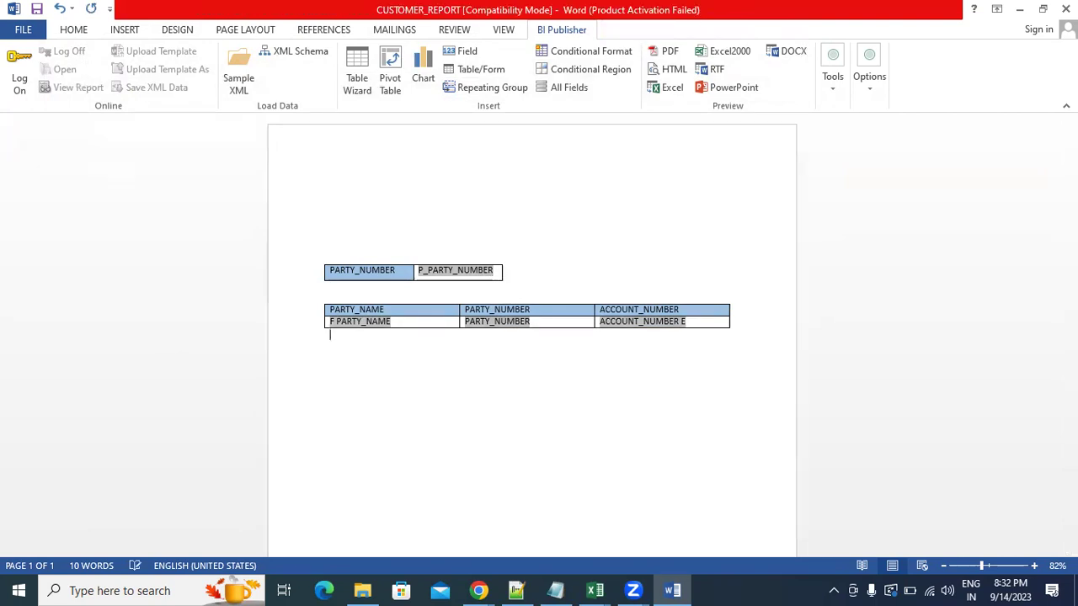
{"action": "key", "text": "Up"}
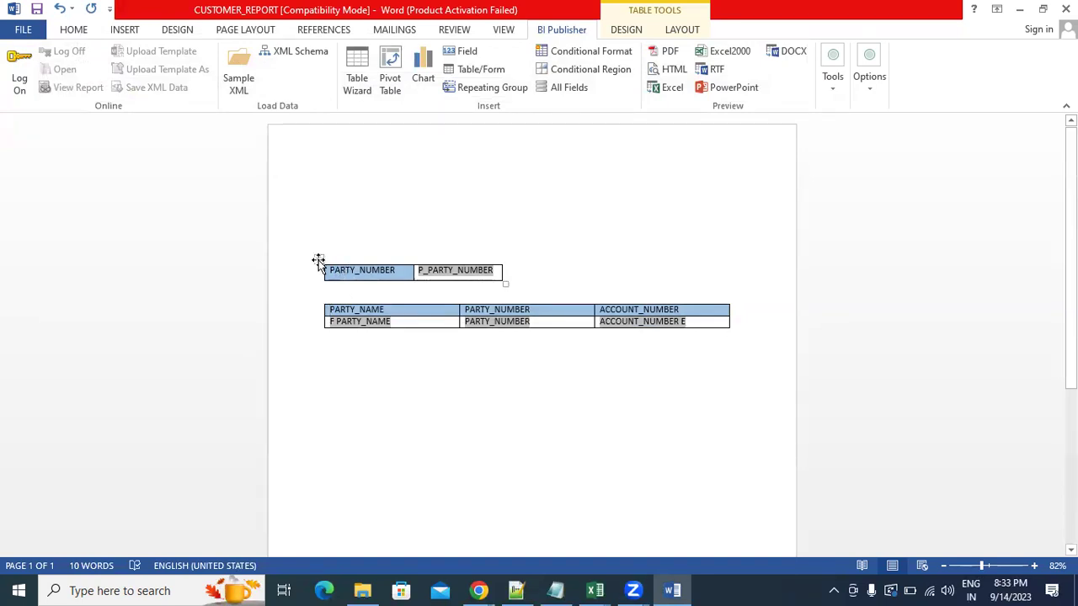
{"action": "left_click_drag", "start_coordinate": [318, 261], "coordinate": [315, 212]}
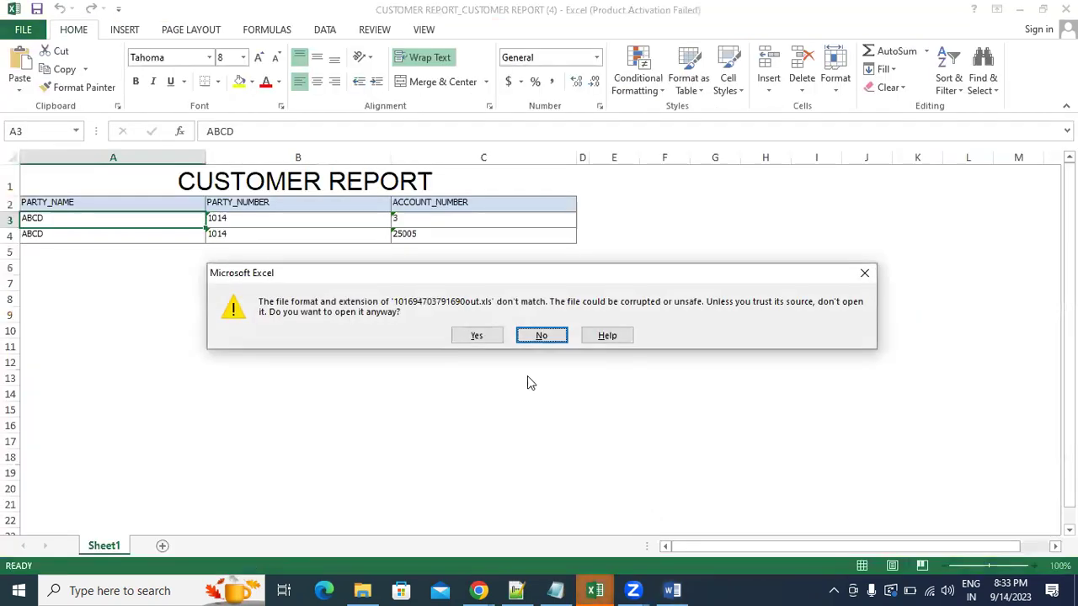
Open the Excel 2000 preview and check its five customer rows against the CUSTOMER DATA MODEL
{"action": "left_click", "coordinate": [477, 336]}
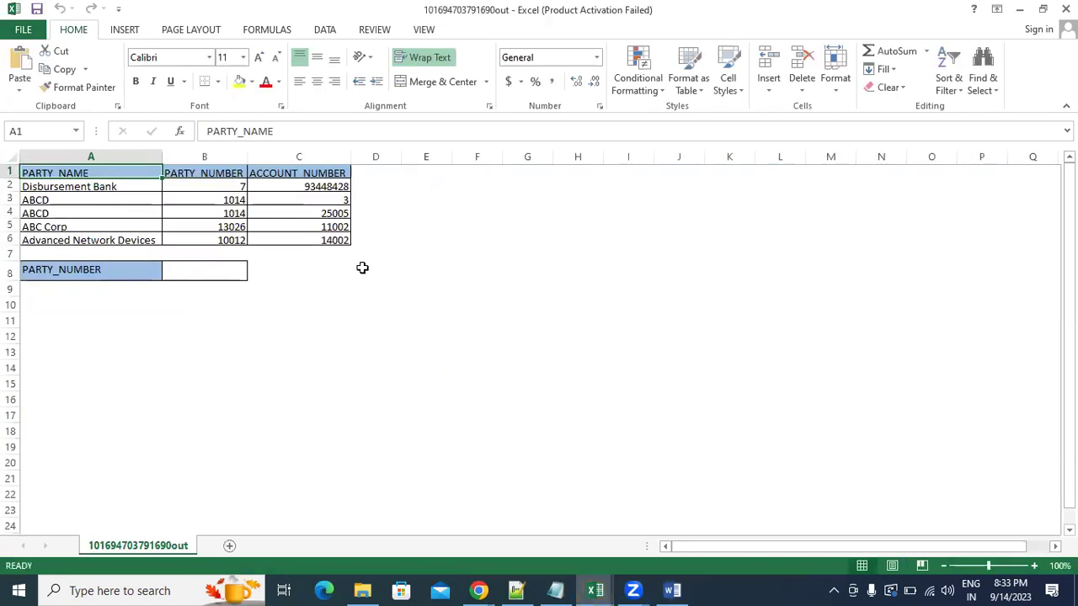
{"action": "left_click", "coordinate": [288, 227]}
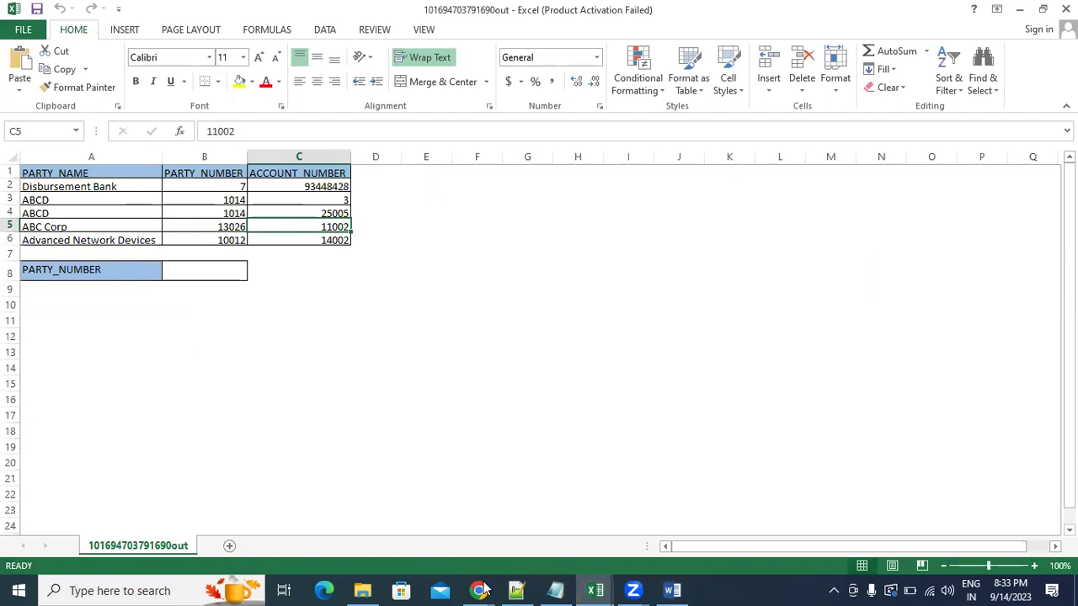
{"action": "mouse_move", "coordinate": [479, 590]}
{"action": "left_click", "coordinate": [464, 532]}
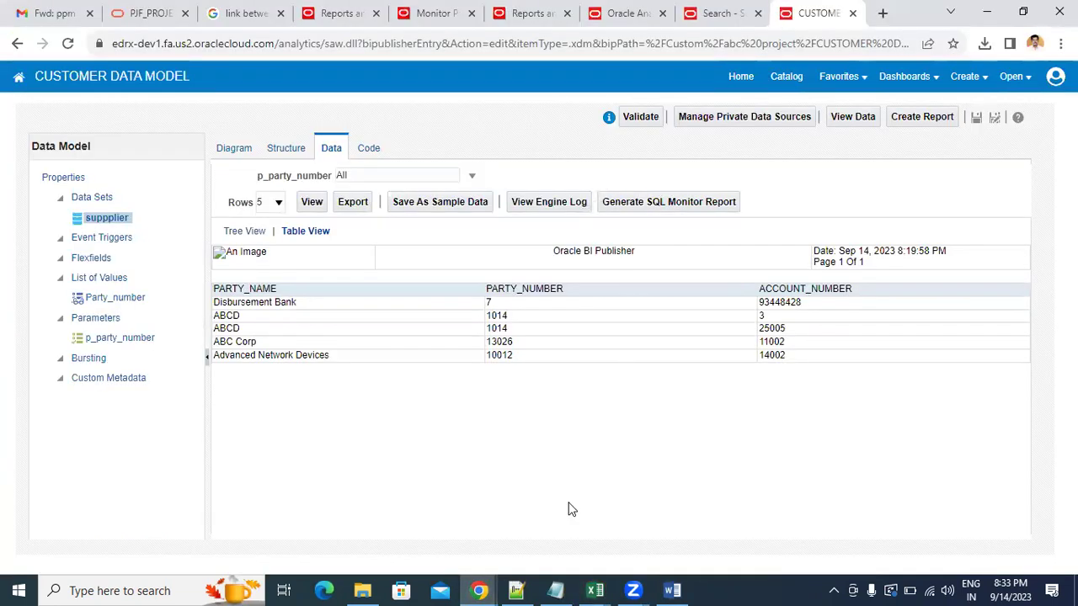
{"action": "left_click", "coordinate": [594, 589]}
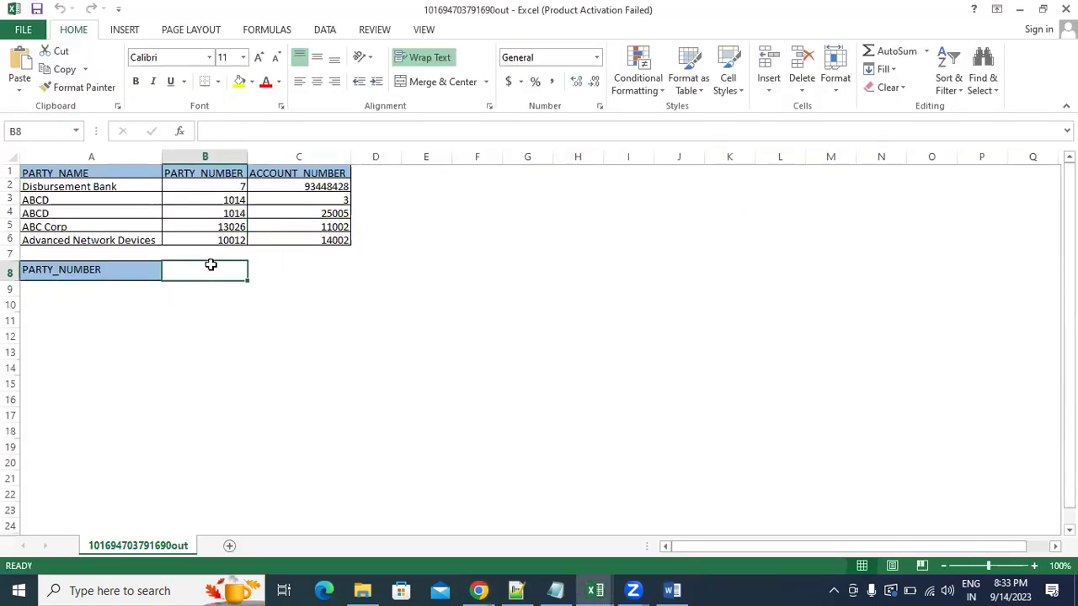
Back in Word, drag the customer table further down the page
{"action": "key", "text": "alt+Tab"}
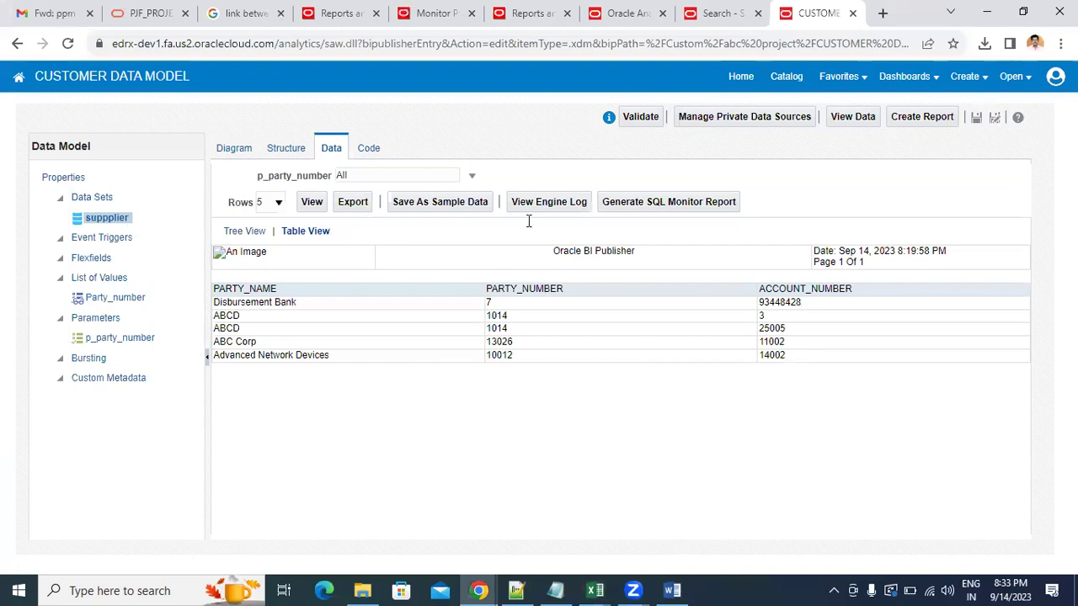
{"action": "key", "text": "alt+Tab"}
{"action": "left_click_drag", "start_coordinate": [318, 299], "coordinate": [306, 409]}
{"action": "left_click", "coordinate": [356, 287]}
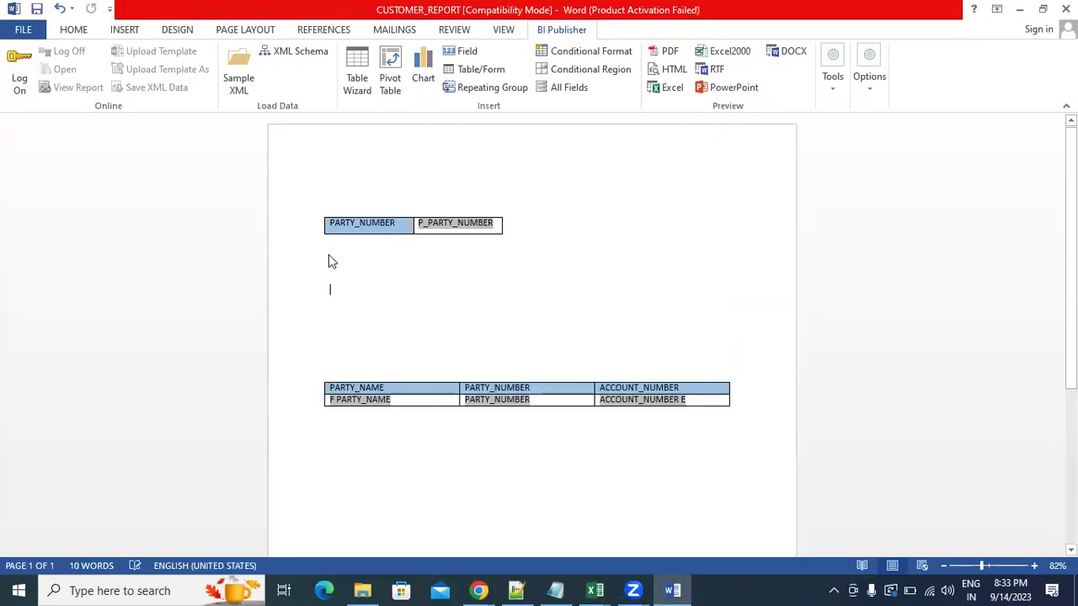
Remove two empty lines above the customer table, saving and checking previews between edits
{"action": "left_click", "coordinate": [38, 10]}
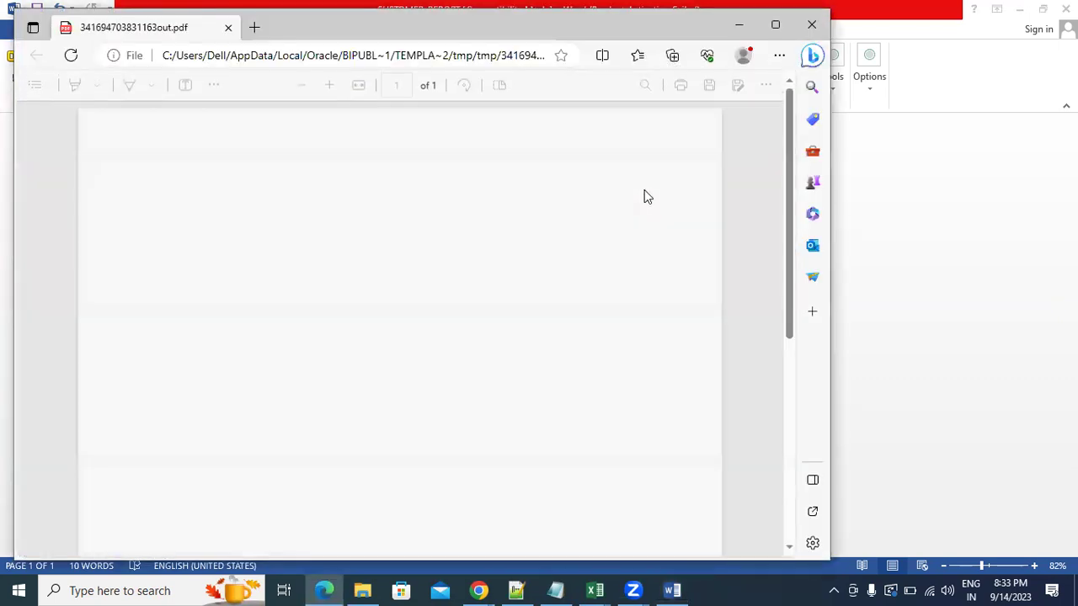
{"action": "left_click", "coordinate": [810, 25]}
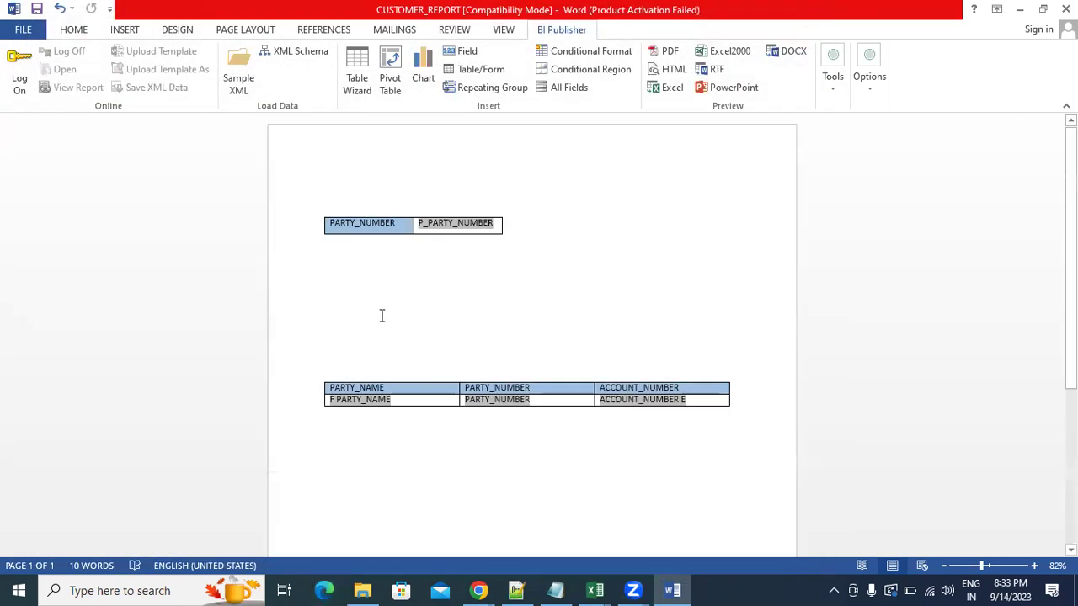
{"action": "key", "text": "BackSpace"}
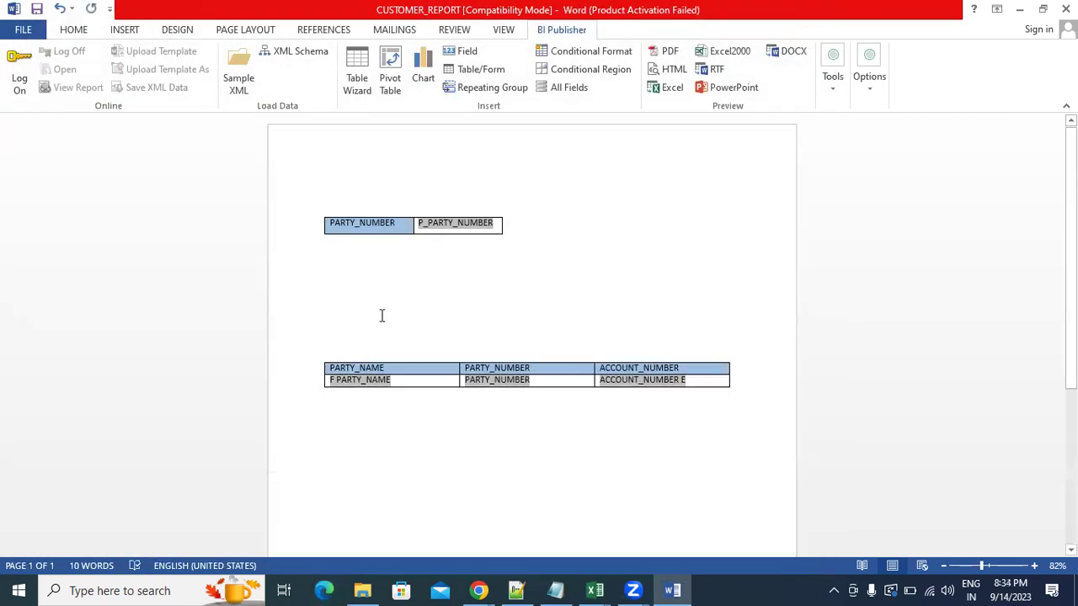
{"action": "left_click", "coordinate": [36, 9]}
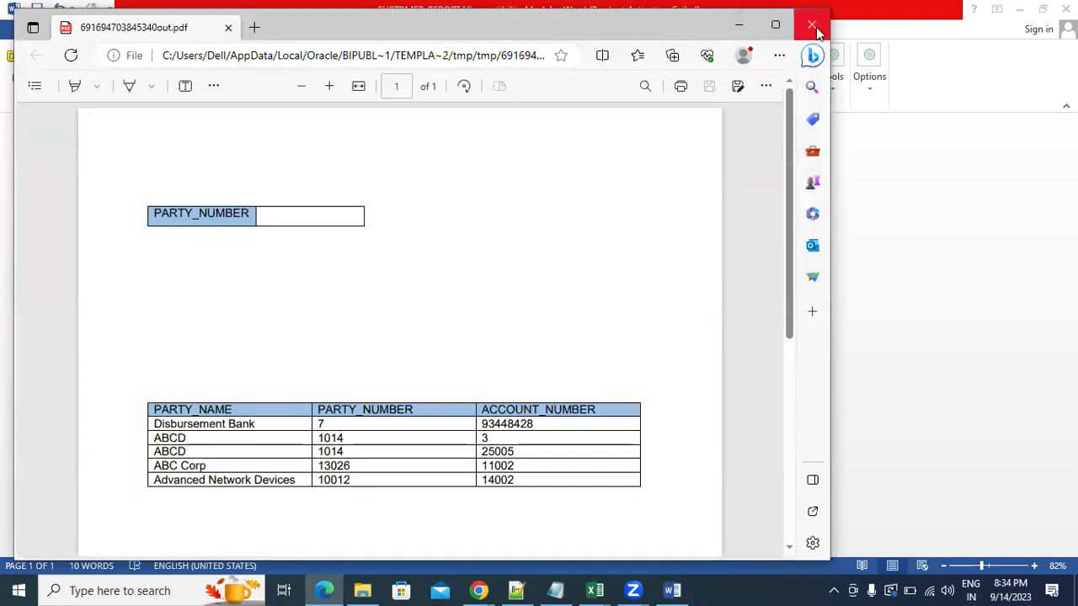
{"action": "left_click", "coordinate": [812, 27]}
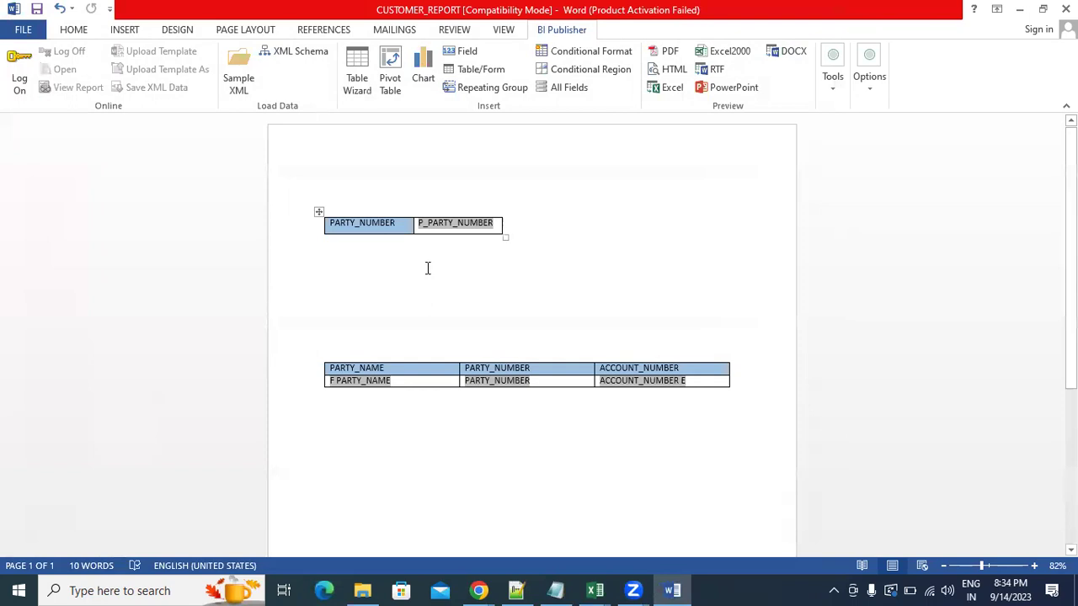
{"action": "key", "text": "Delete"}
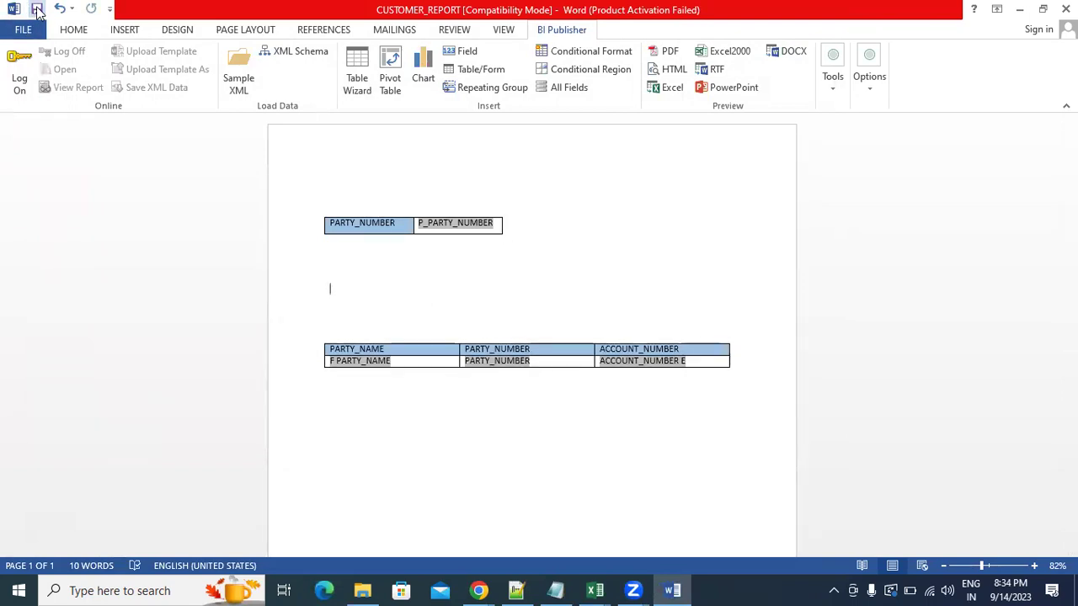
Check the final PDF preview with sample data, then close Word
{"action": "left_click", "coordinate": [668, 54]}
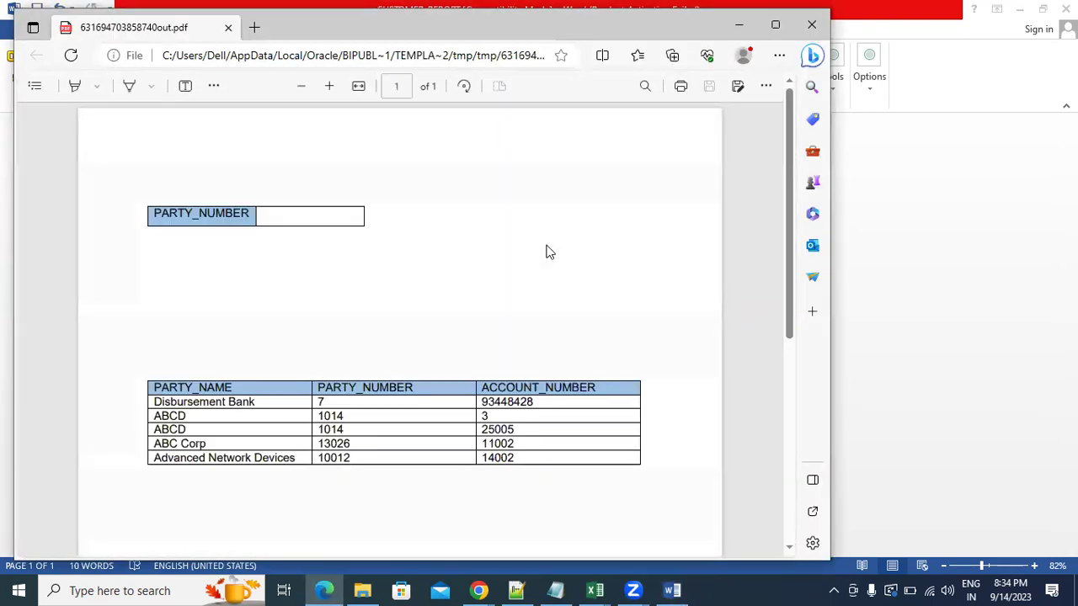
{"action": "left_click", "coordinate": [812, 26]}
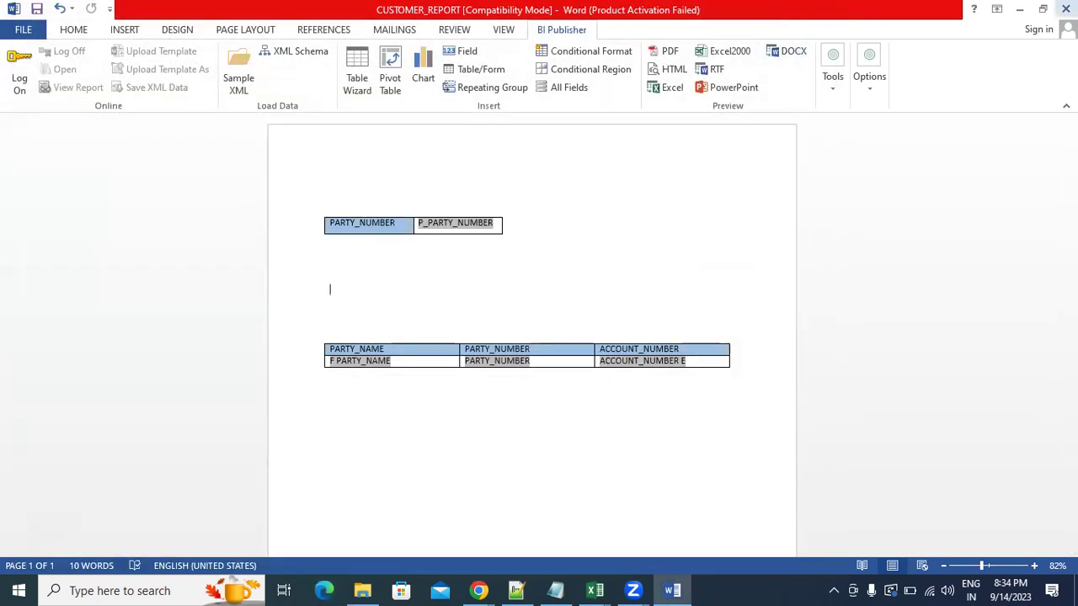
{"action": "left_click", "coordinate": [1065, 9]}
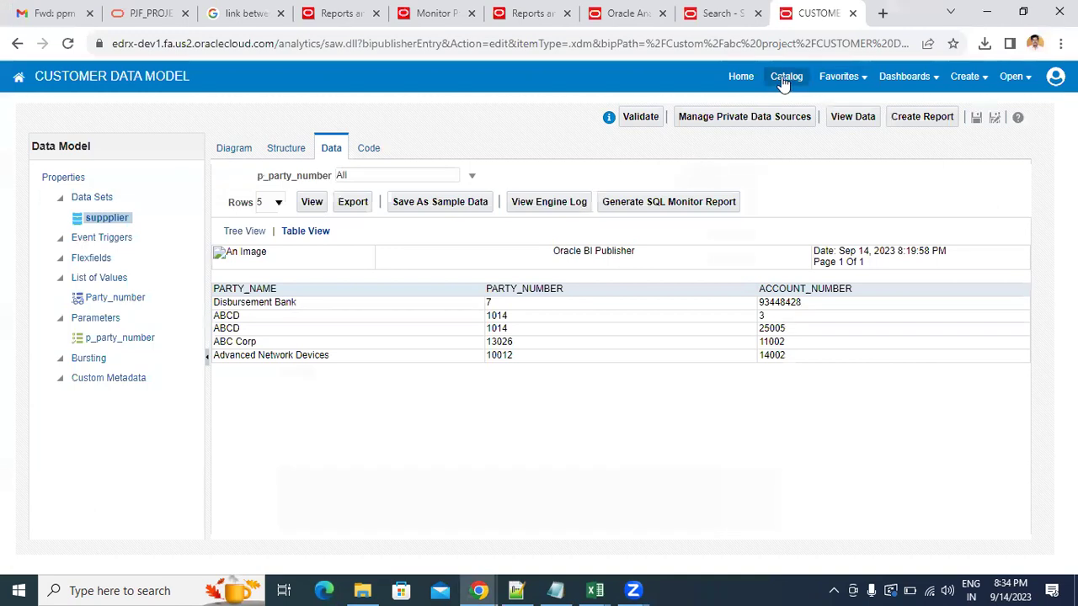
From the Catalog, edit CUSTOMER REPORT and start adding a new layout
{"action": "left_click", "coordinate": [783, 80]}
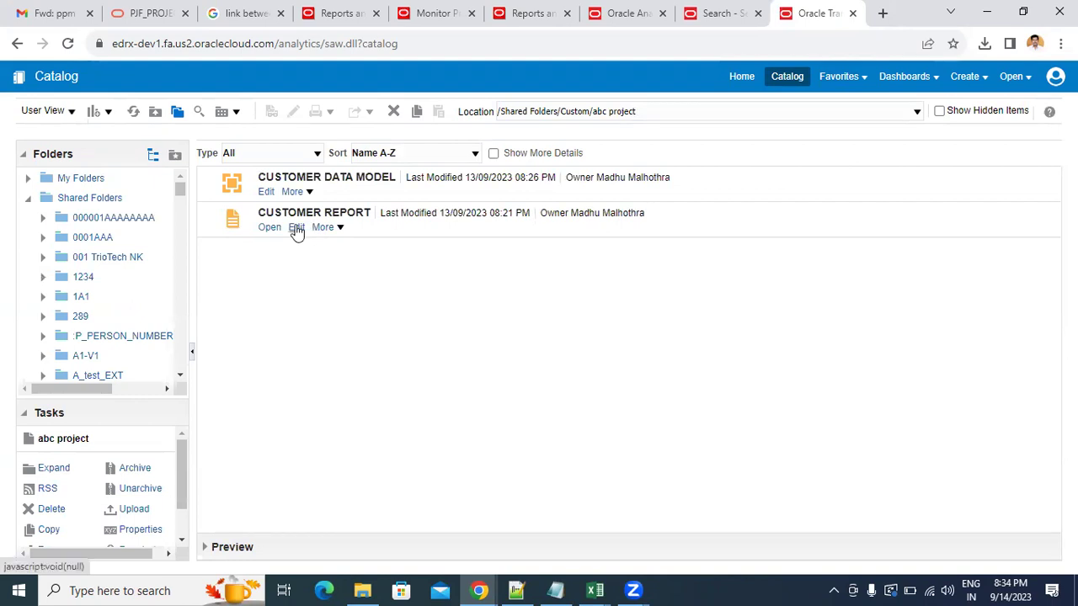
{"action": "left_click", "coordinate": [296, 229]}
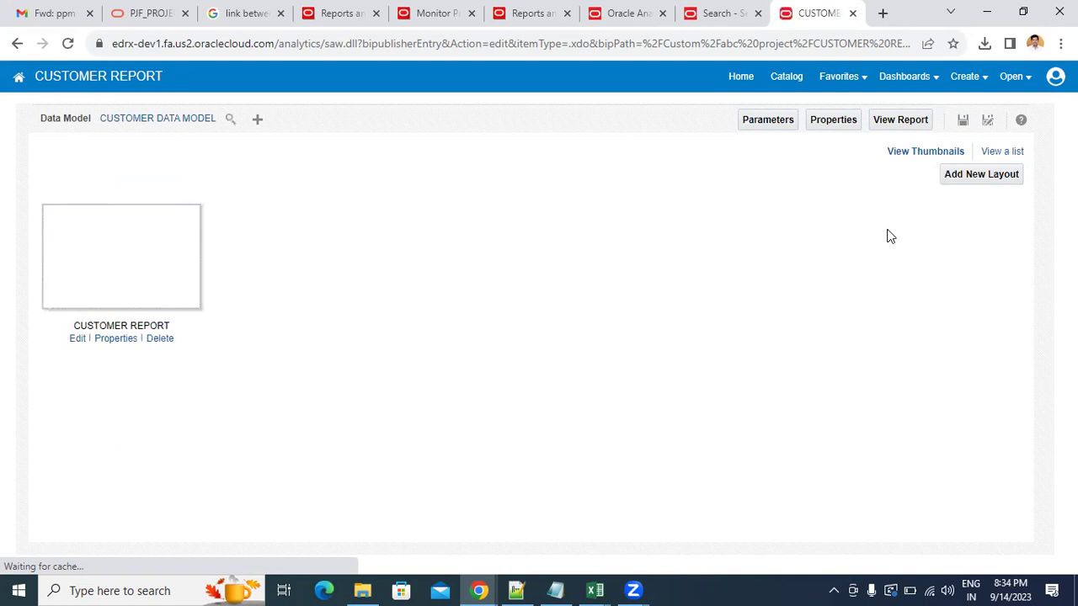
{"action": "left_click", "coordinate": [983, 178]}
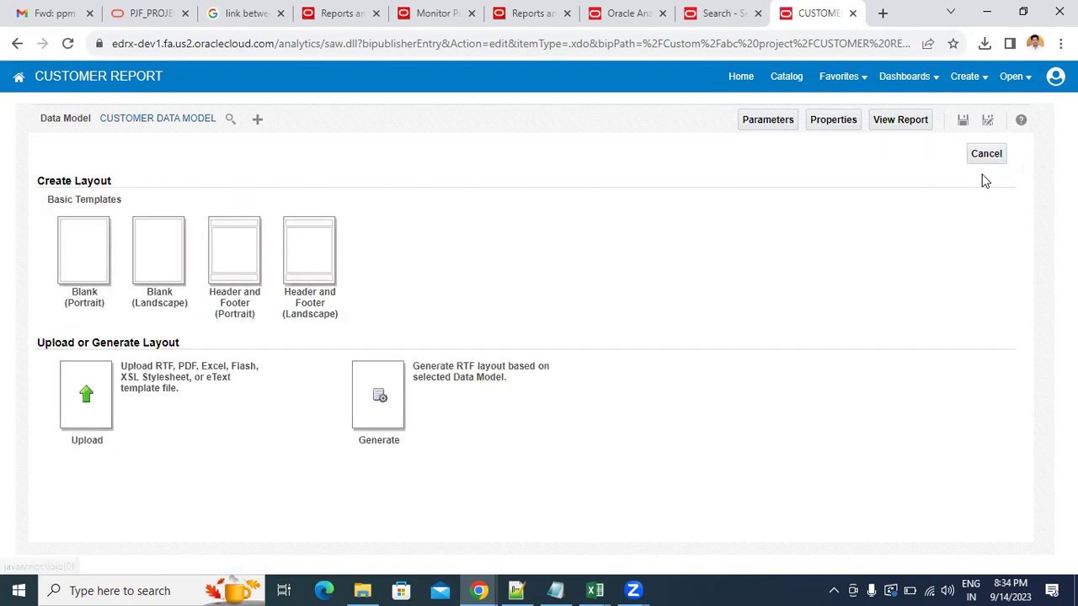
Upload a layout named OUTPUT using Desktop\RTF TEMPLATE\CUSTOMER_REPORT as the template file
{"action": "left_click", "coordinate": [88, 403]}
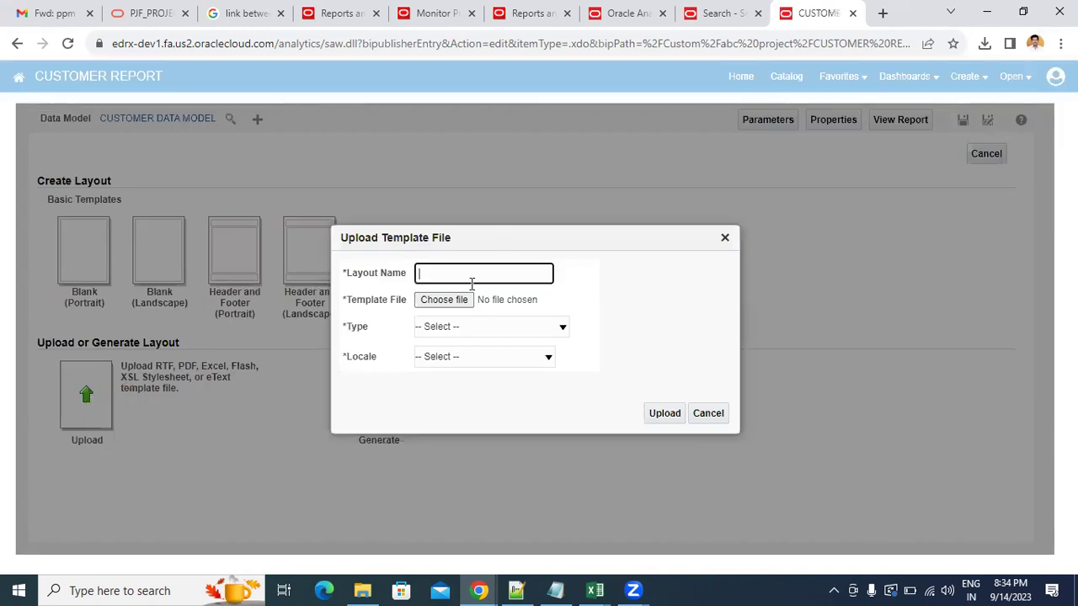
{"action": "type", "text": "OUT"}
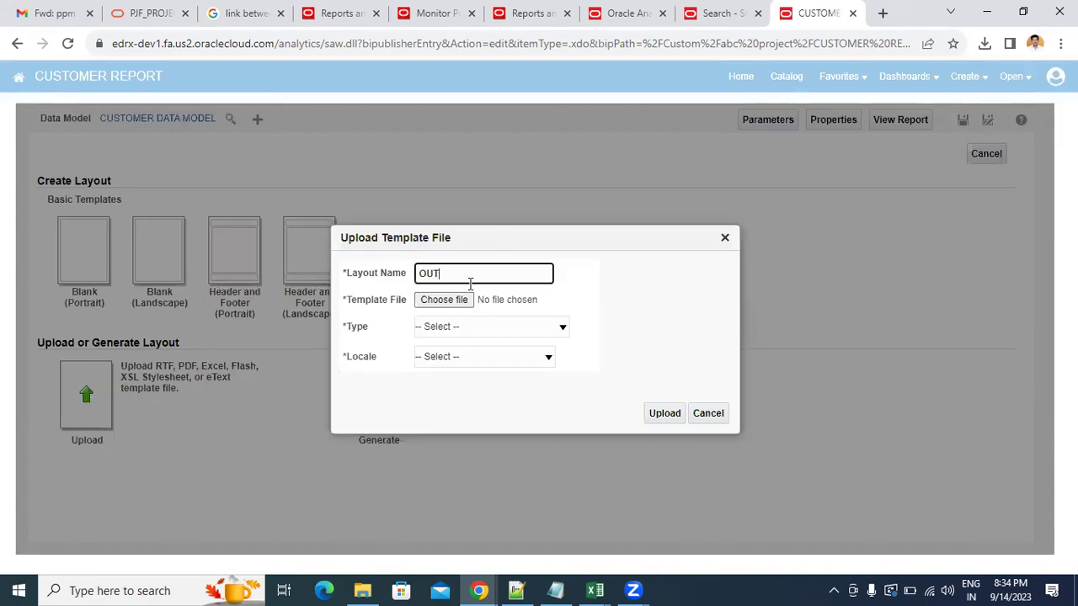
{"action": "type", "text": "PUT"}
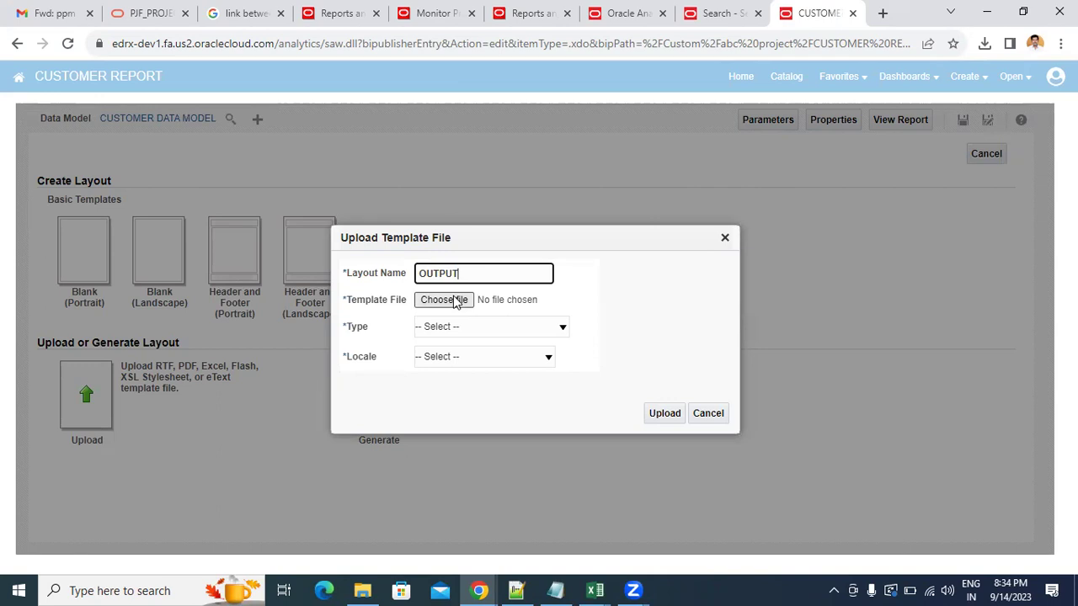
{"action": "left_click", "coordinate": [456, 301]}
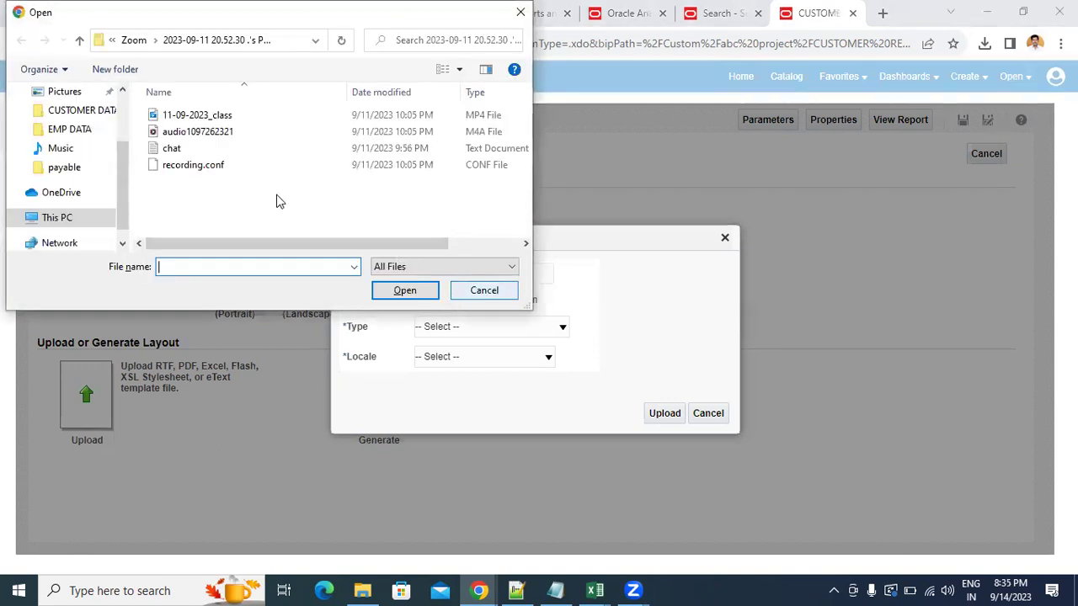
{"action": "scroll", "coordinate": [120, 103], "scroll_direction": "up", "scroll_amount": 2}
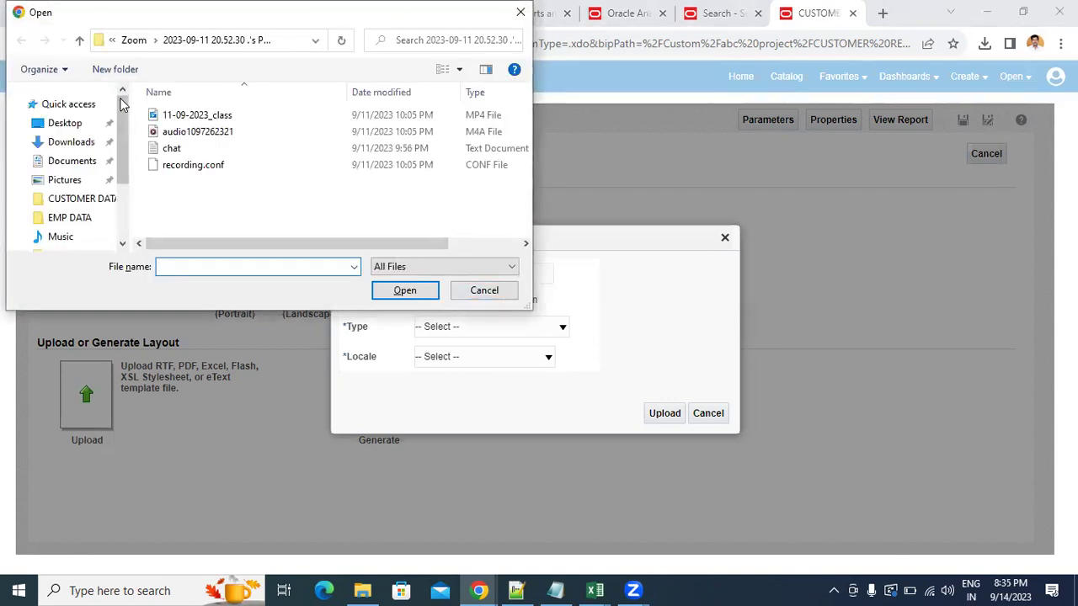
{"action": "left_click", "coordinate": [84, 123]}
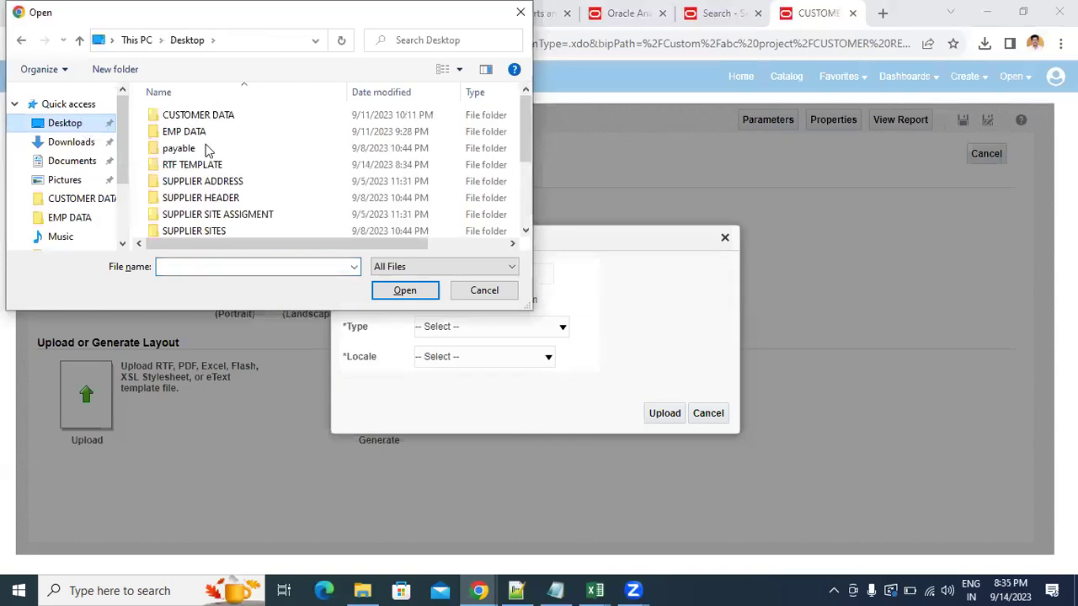
{"action": "left_click", "coordinate": [271, 172]}
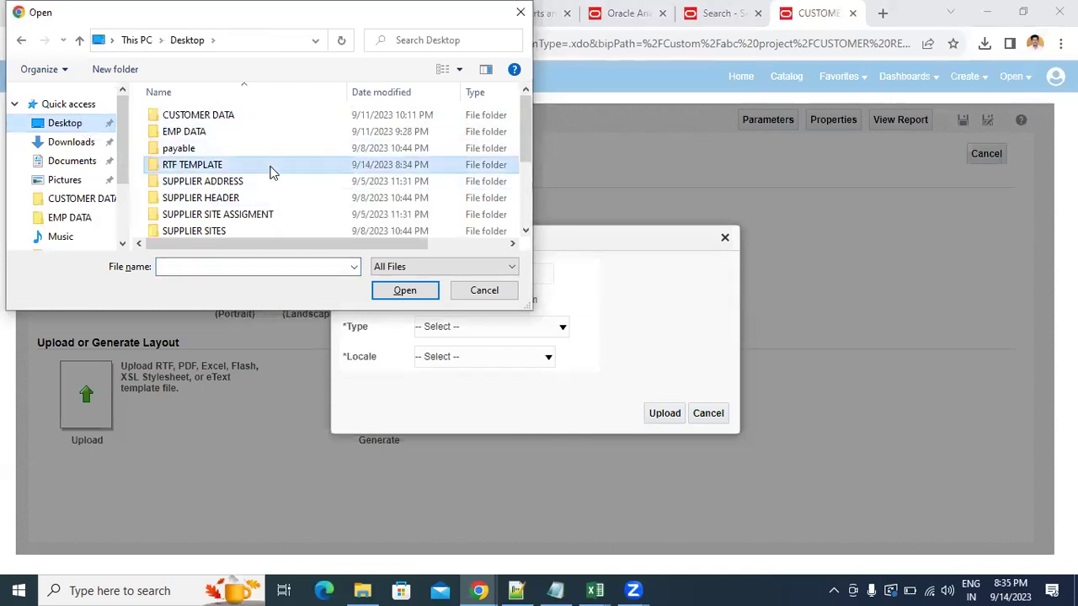
{"action": "double_click", "coordinate": [271, 172]}
{"action": "left_click", "coordinate": [229, 117]}
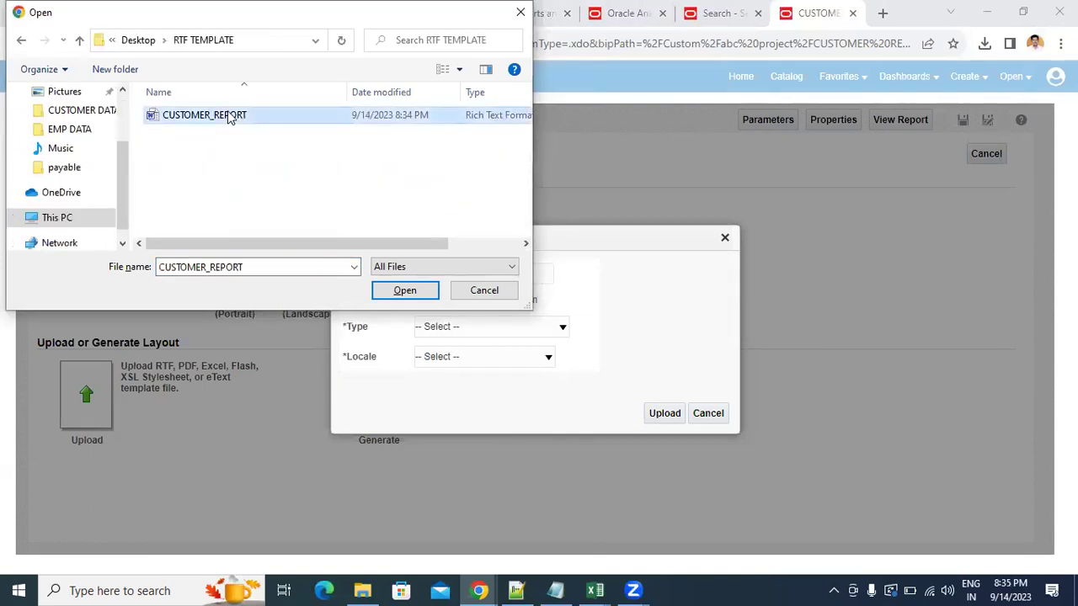
{"action": "left_click", "coordinate": [407, 293]}
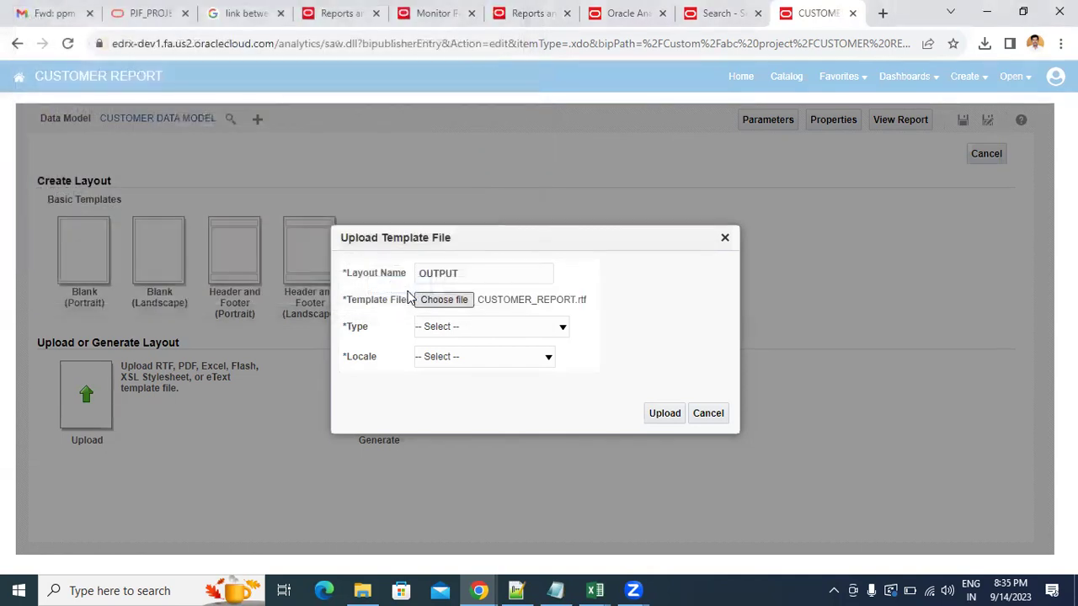
Set type RTF Template and locale English, then upload the layout
{"action": "left_click", "coordinate": [515, 328]}
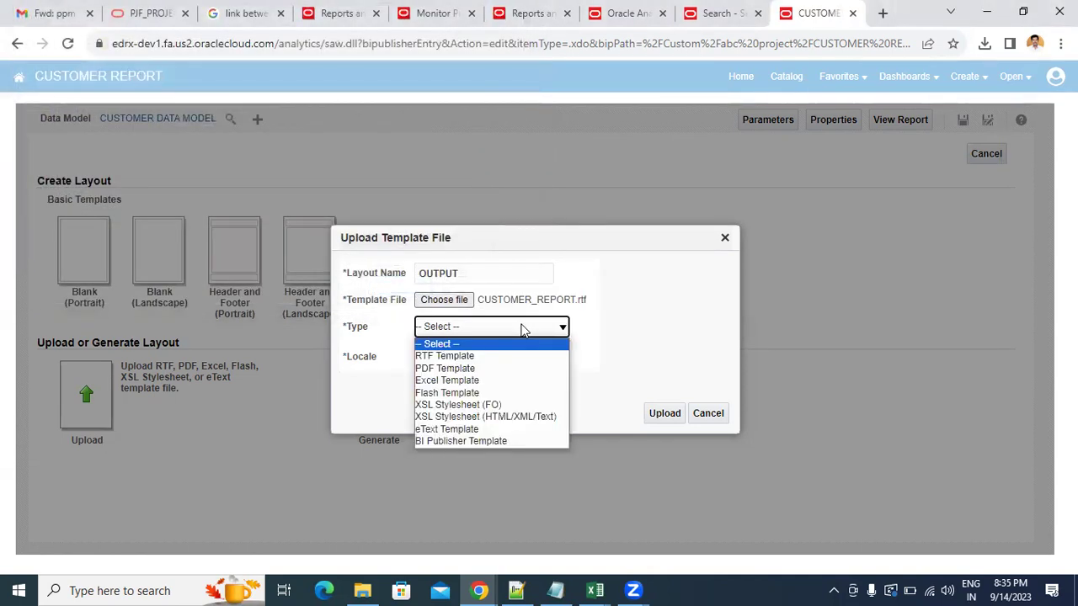
{"action": "left_click", "coordinate": [490, 356]}
{"action": "left_click", "coordinate": [491, 360]}
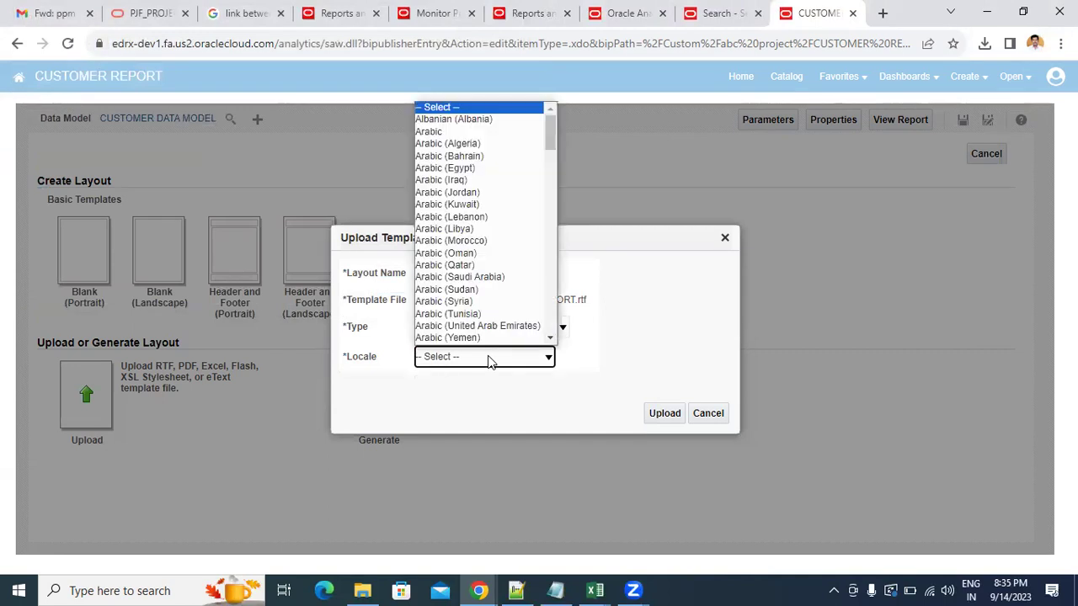
{"action": "key", "text": "e"}
{"action": "key", "text": "Return"}
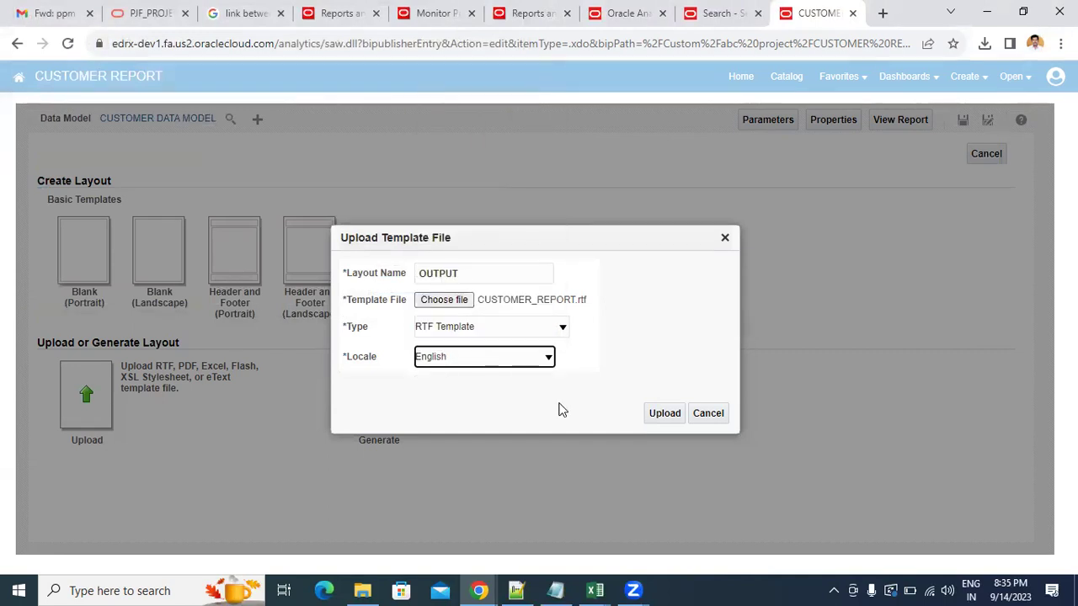
{"action": "left_click", "coordinate": [661, 417]}
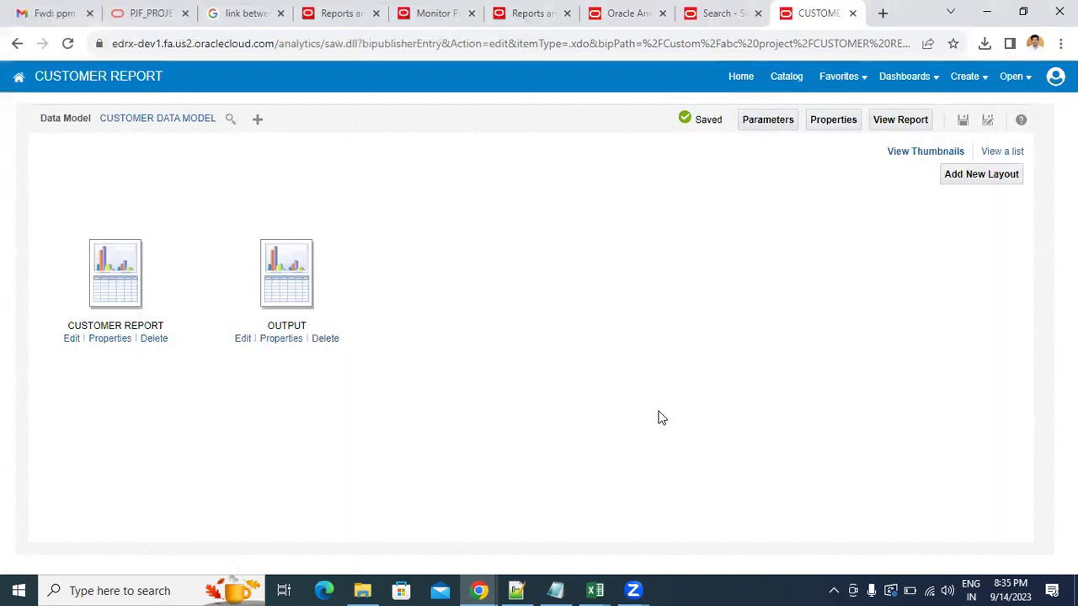
In list view, make OUTPUT the default layout and deactivate CUSTOMER REPORT and hide it online
{"action": "left_click", "coordinate": [1000, 153]}
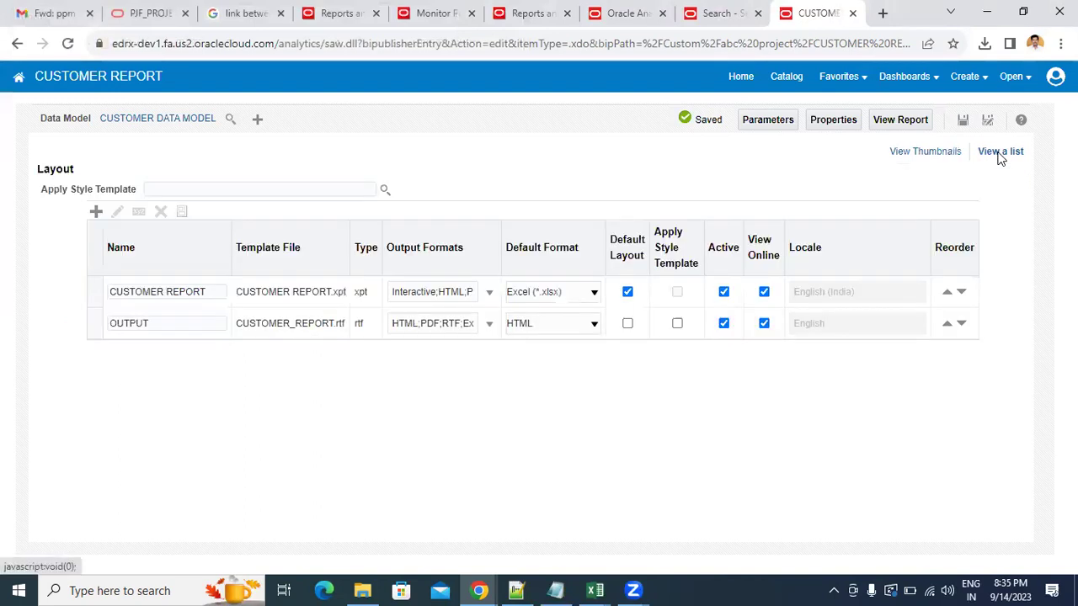
{"action": "left_click", "coordinate": [627, 292]}
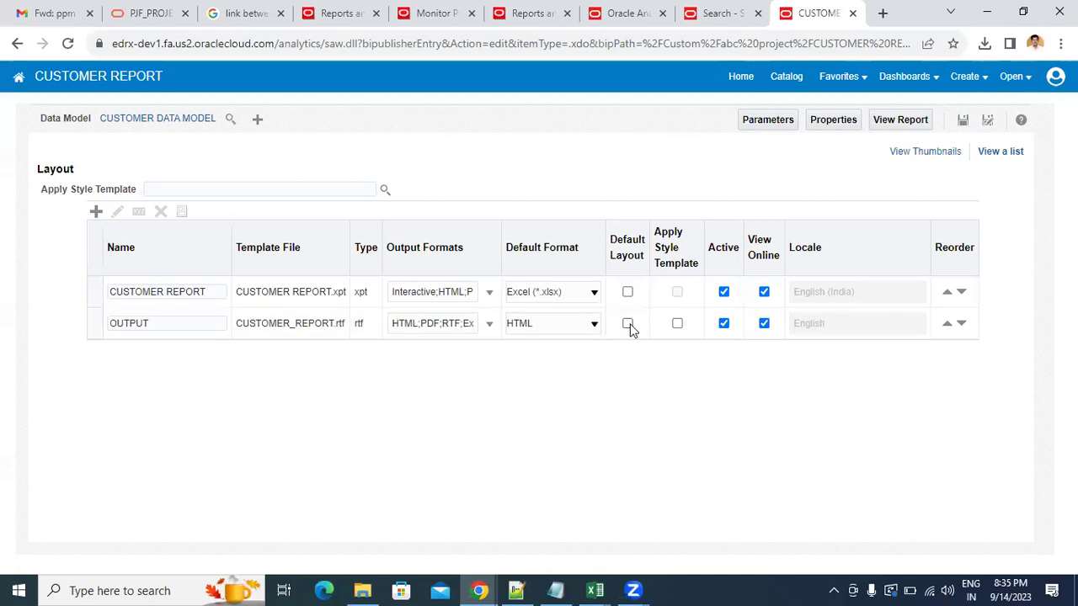
{"action": "left_click", "coordinate": [628, 324]}
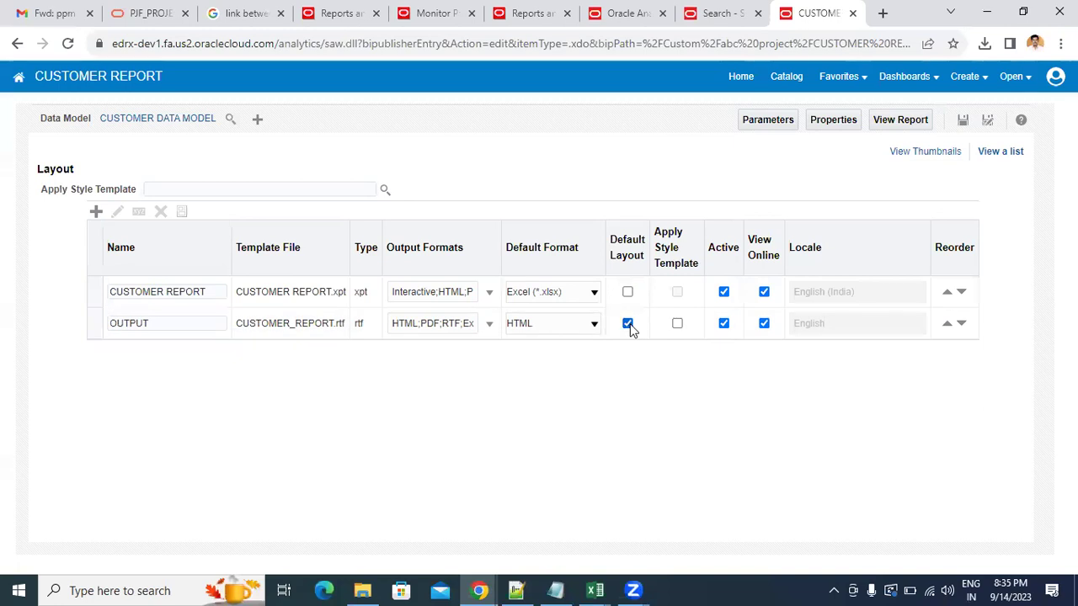
{"action": "left_click", "coordinate": [723, 292]}
{"action": "left_click", "coordinate": [763, 292]}
Set OUTPUT's default format to PDF and save the layout settings
{"action": "left_click", "coordinate": [579, 327]}
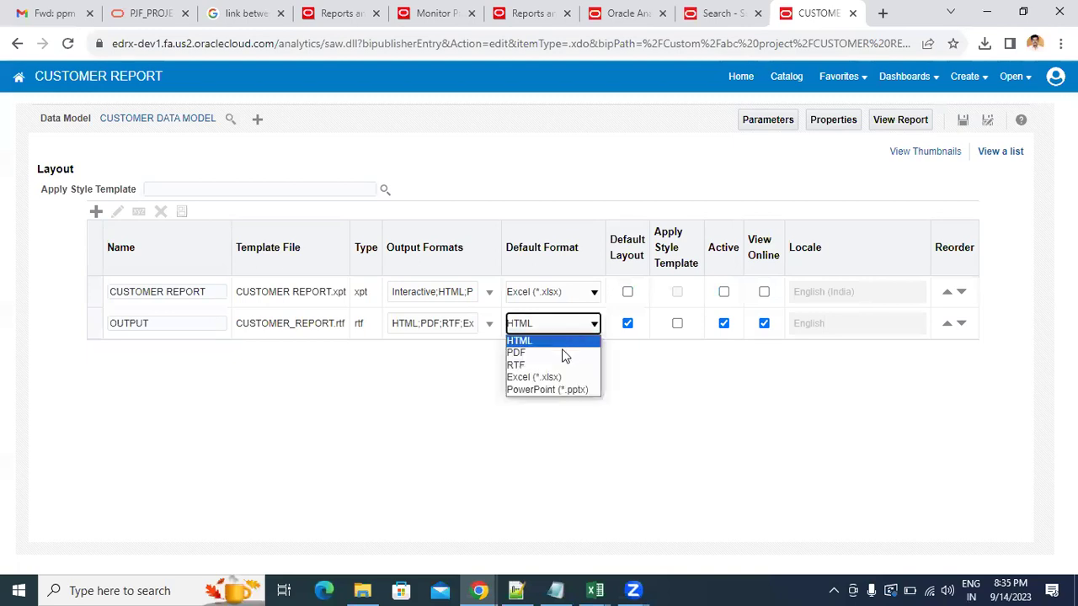
{"action": "left_click", "coordinate": [563, 353]}
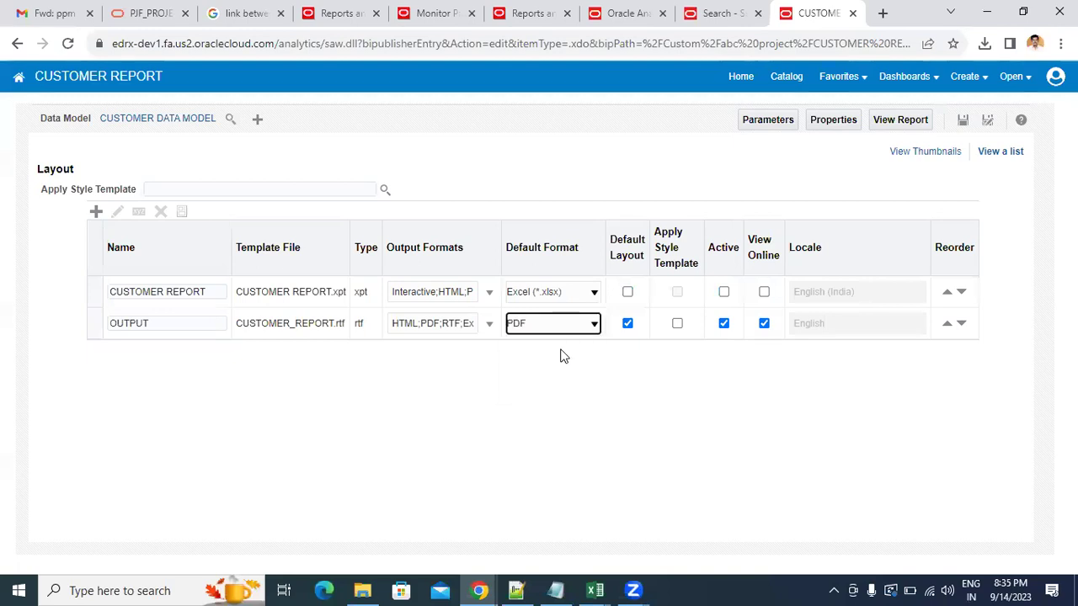
{"action": "left_click", "coordinate": [963, 124]}
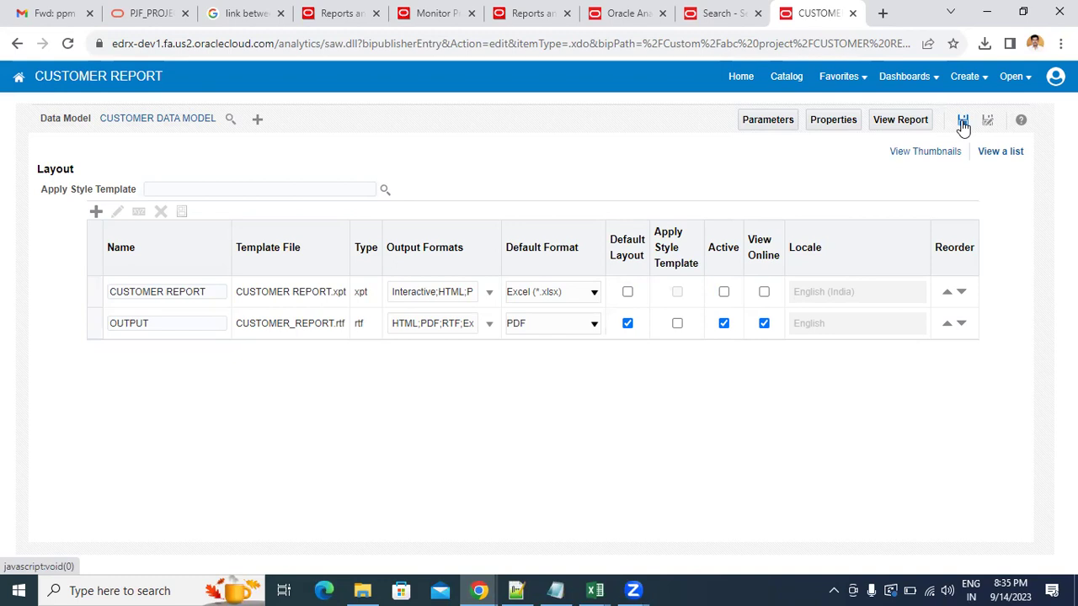
Run the report and scroll the 40-page OUTPUT PDF with its parameter and customer tables
{"action": "left_click", "coordinate": [916, 123]}
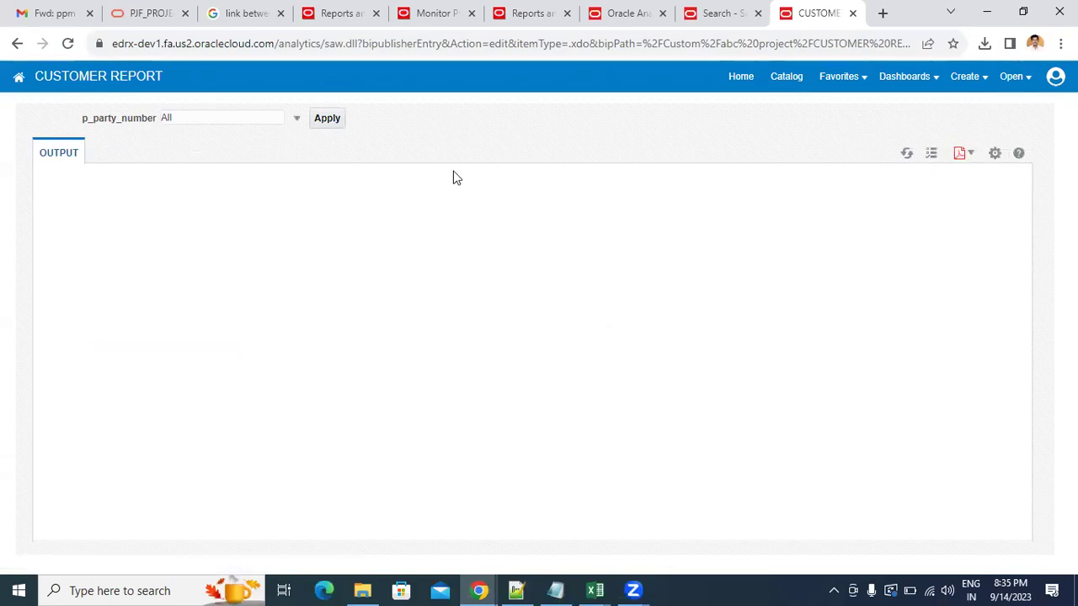
{"action": "left_click", "coordinate": [325, 123]}
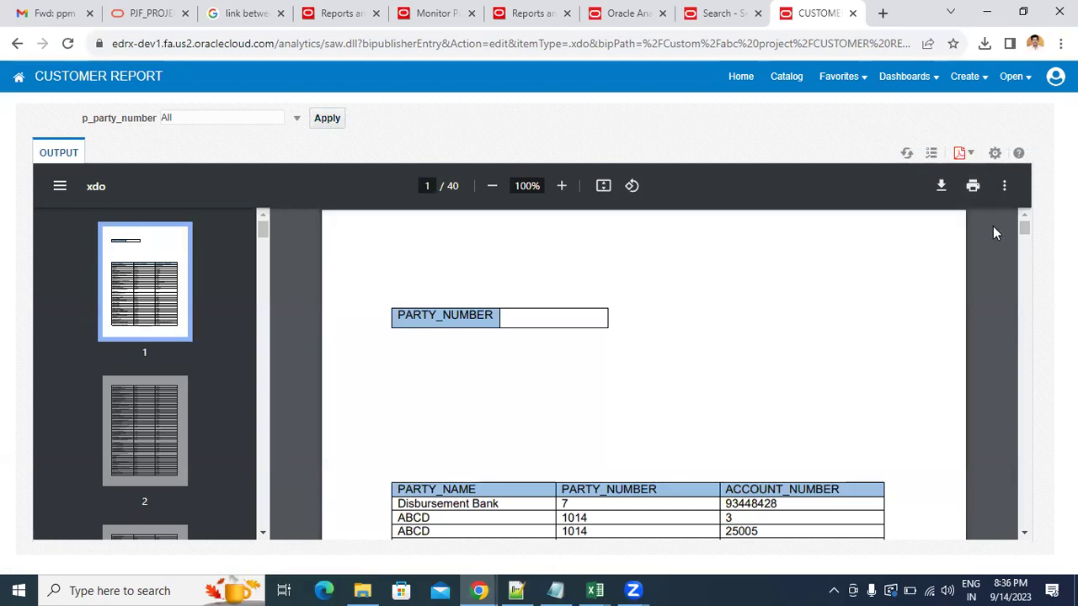
{"action": "mouse_move", "coordinate": [1024, 234]}
{"action": "left_mouse_down"}
{"action": "mouse_move", "coordinate": [1027, 299]}
{"action": "mouse_move", "coordinate": [1019, 236]}
{"action": "left_mouse_up"}
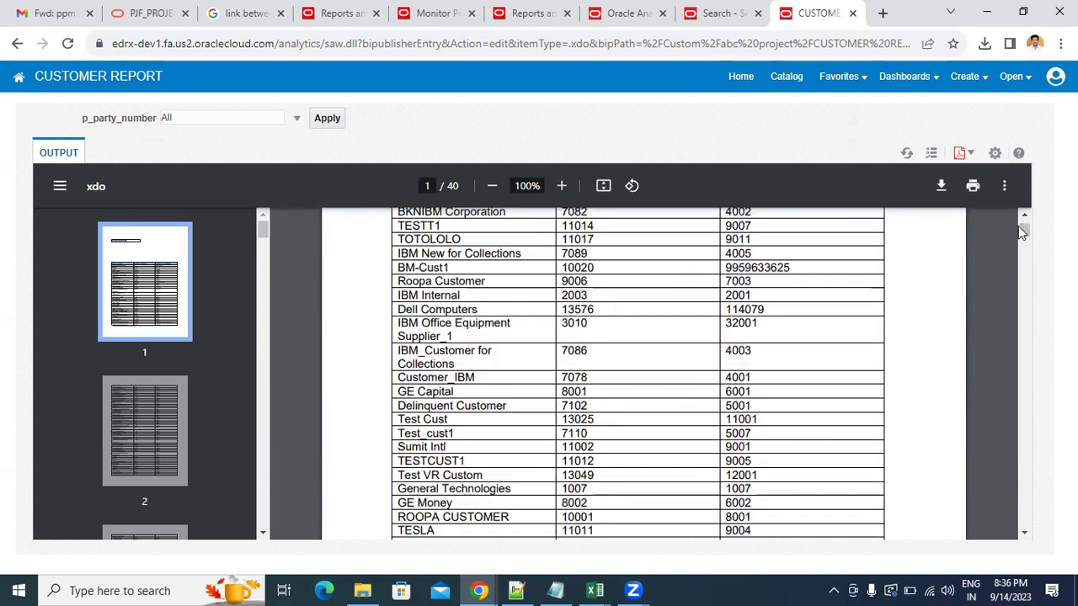
{"action": "left_click_drag", "start_coordinate": [1018, 236], "coordinate": [1023, 216]}
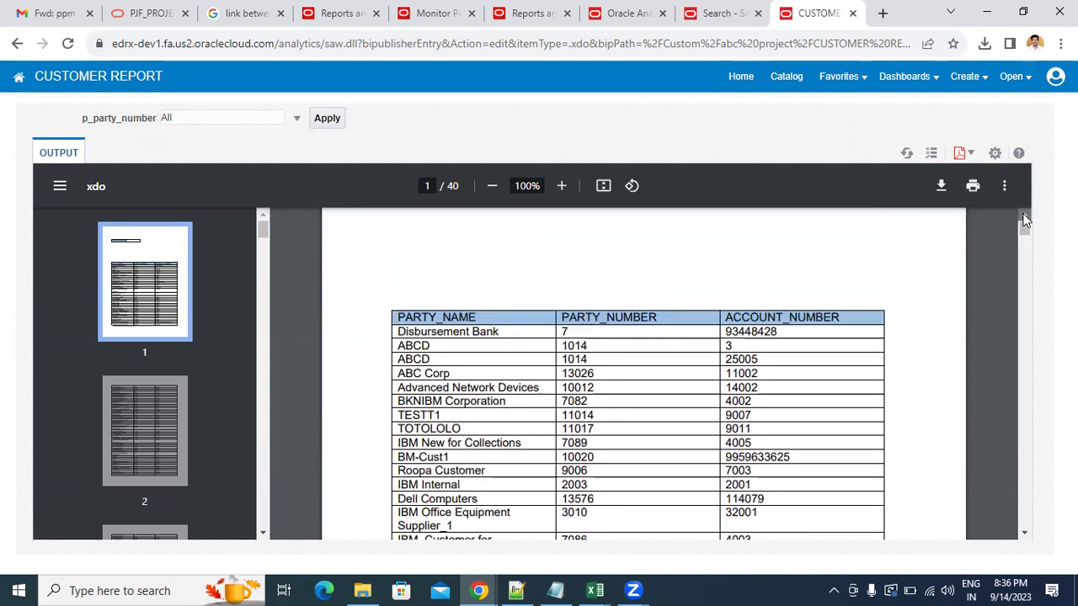